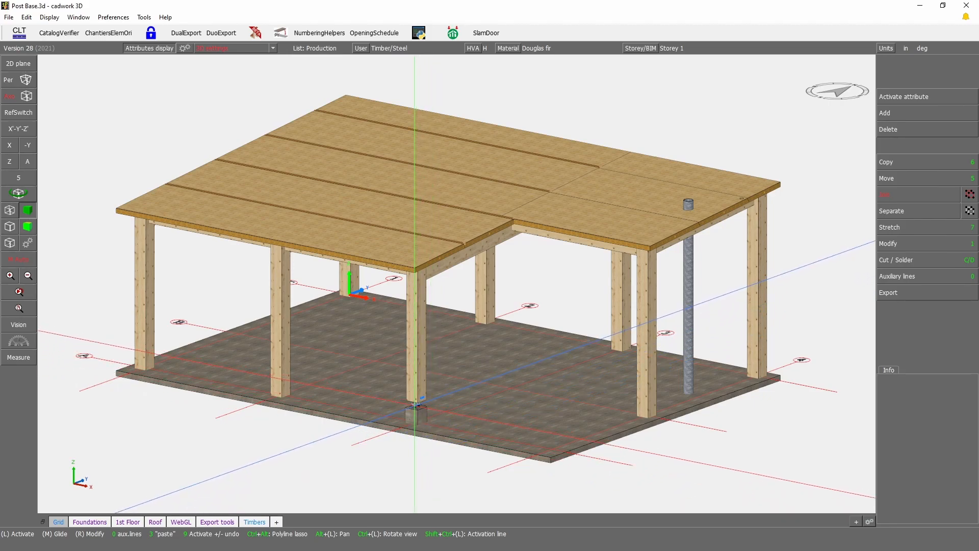
Step: Examine the finished post base and its threaded rods up close, and the dimensioned post base drawing in the training document
scroll(415, 403, "up", 8)
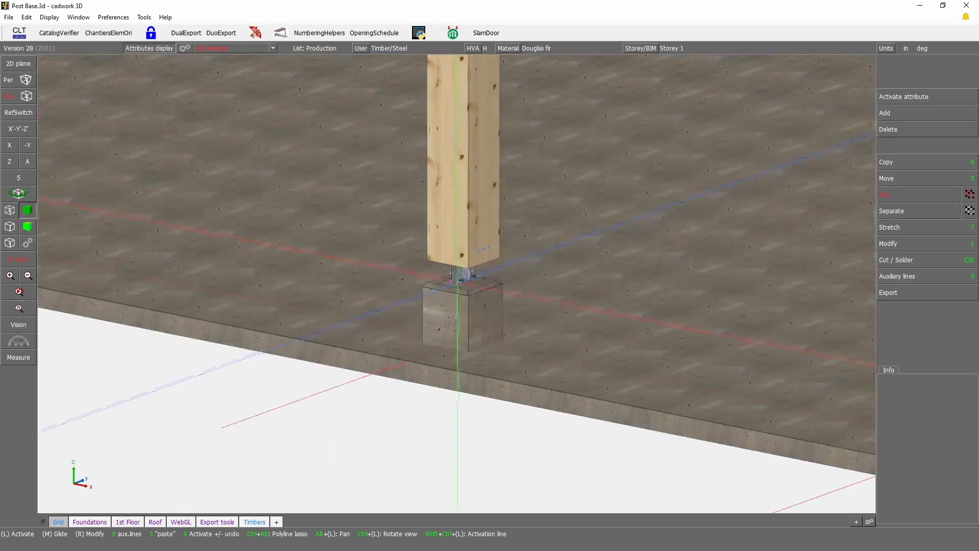
scroll(458, 285, "up", 4)
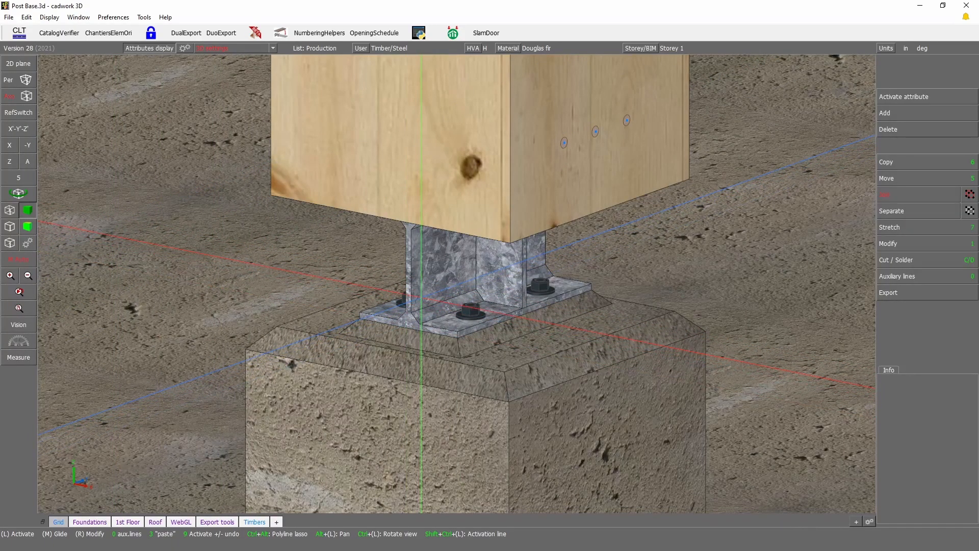
left_click(421, 297)
left_click(469, 311)
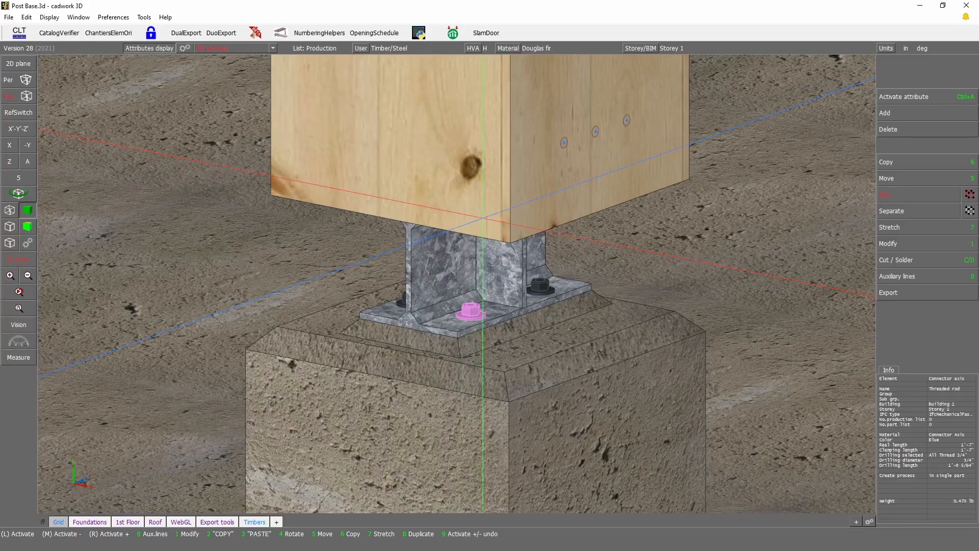
left_click(482, 219)
key("Delete")
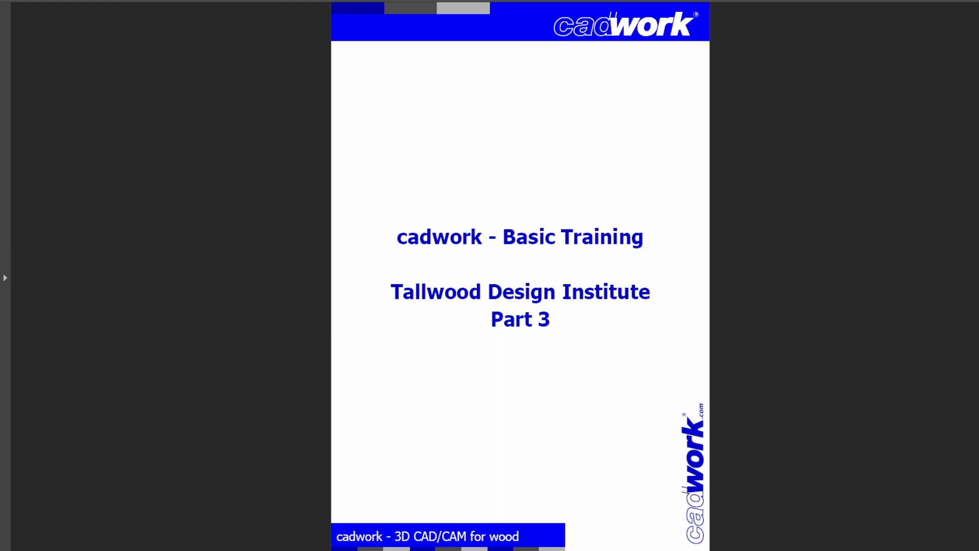
key("Page_Down")
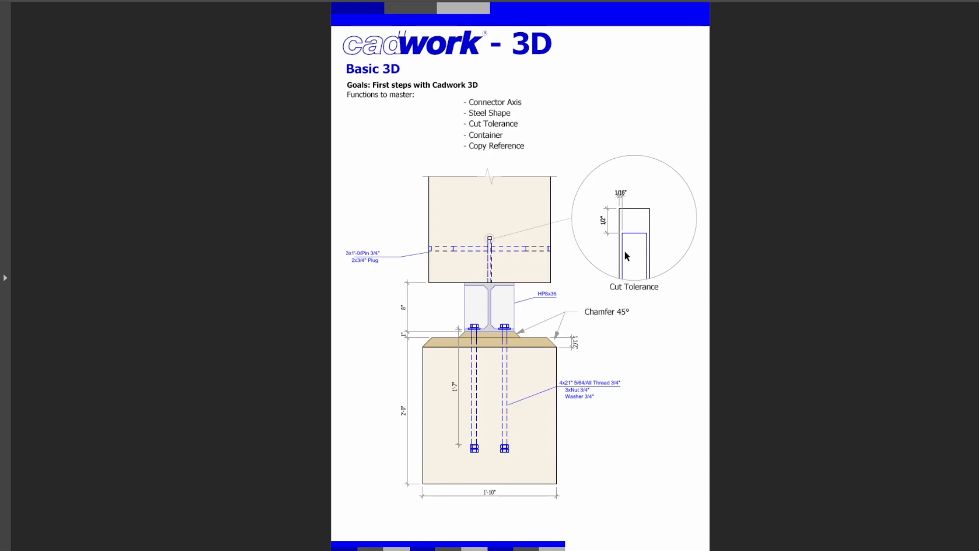
scroll(625, 252, "down", 1)
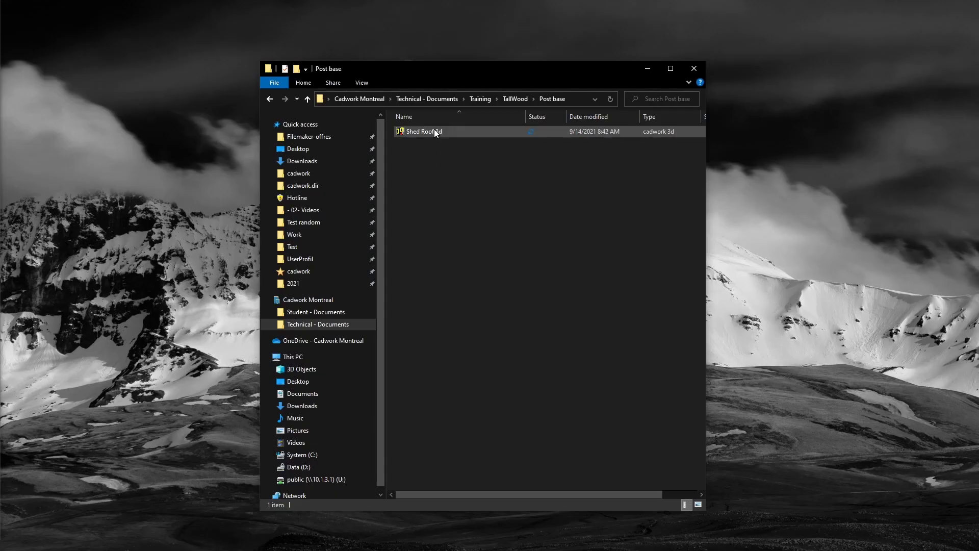
Step: Open Shed Roof.3d from the Post base folder and display the model shaded
double_click(428, 131)
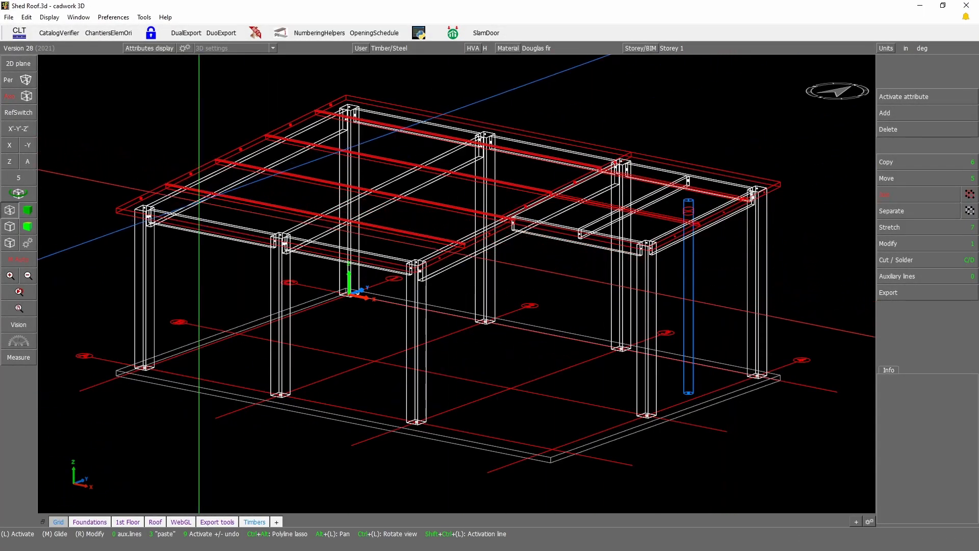
left_click(28, 210)
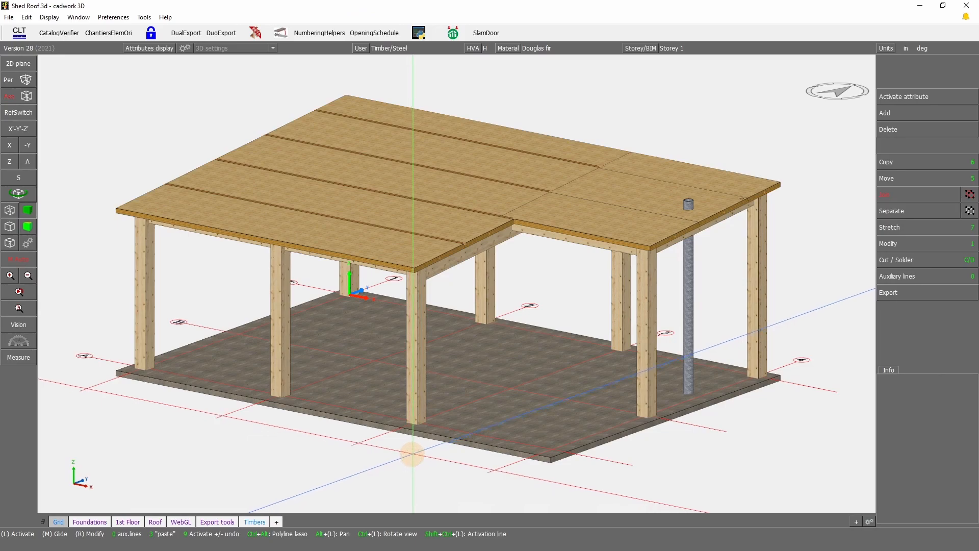
Step: Shorten the post at grid intersection A/3 by stretching its bottom end 2'9" along its axis, inverted to go upward
left_click(417, 414)
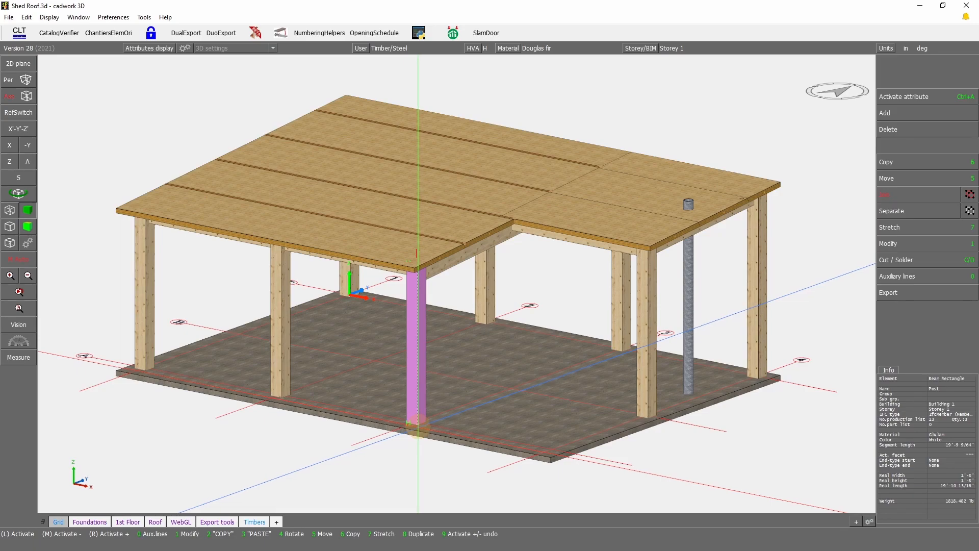
key("7")
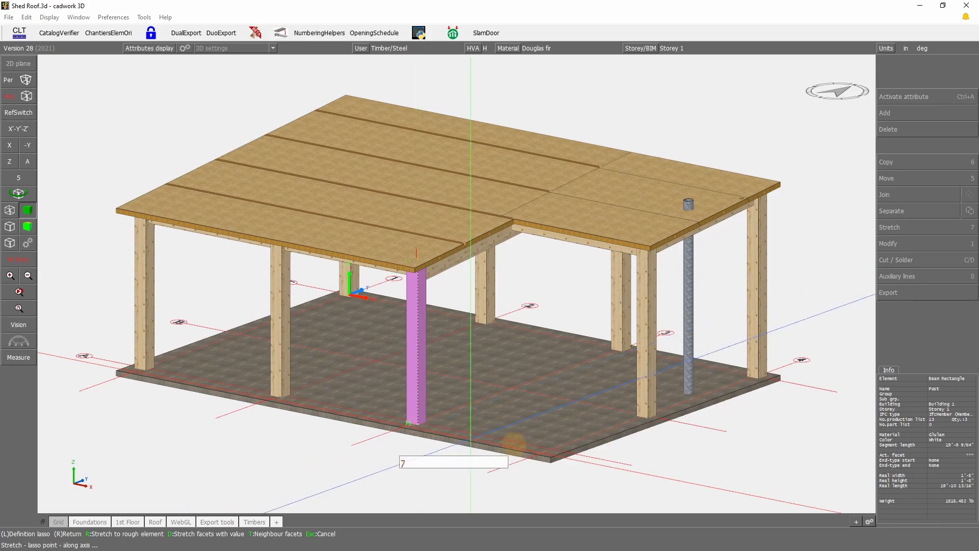
left_click_drag(360, 457, 444, 397)
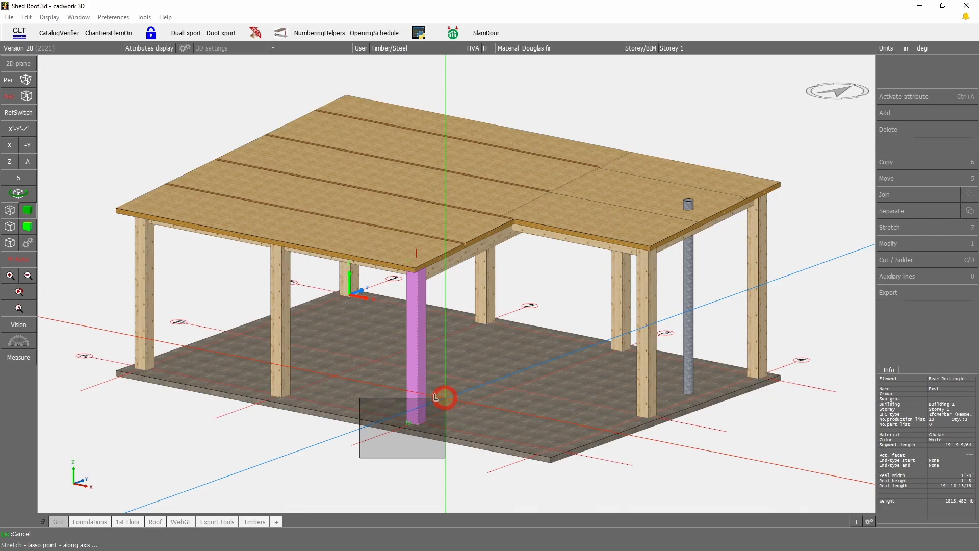
left_click_drag(445, 397, 445, 398)
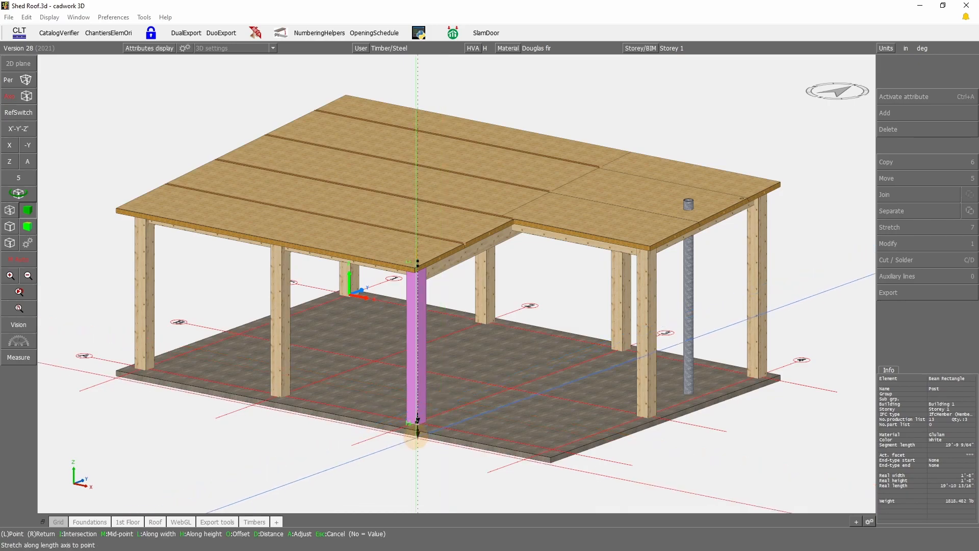
scroll(418, 424, "up", 5)
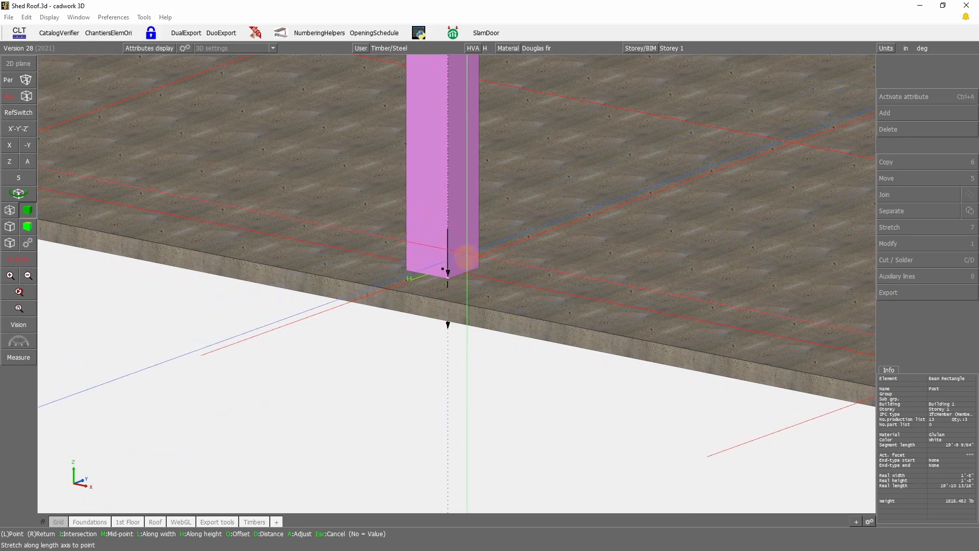
left_click(18, 193)
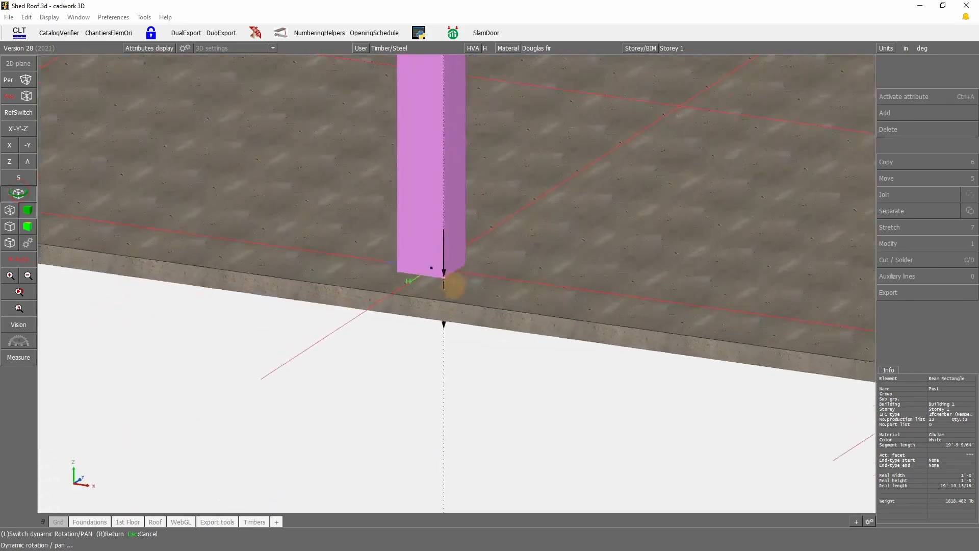
right_click(457, 283)
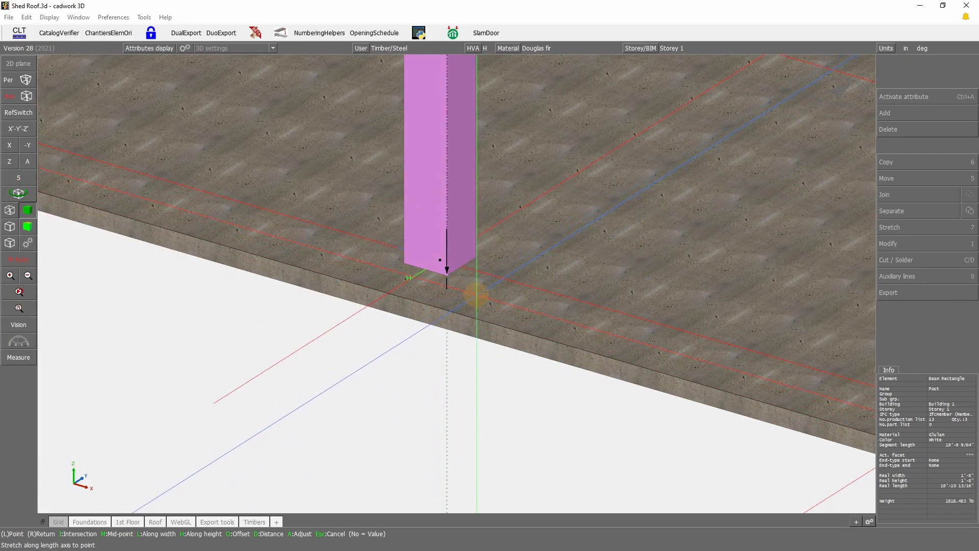
type("2")
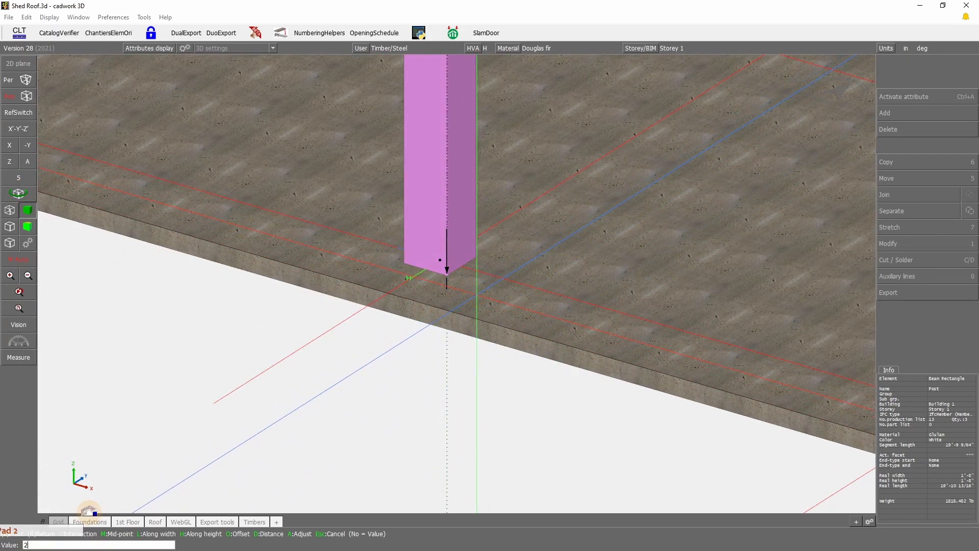
type("'9")
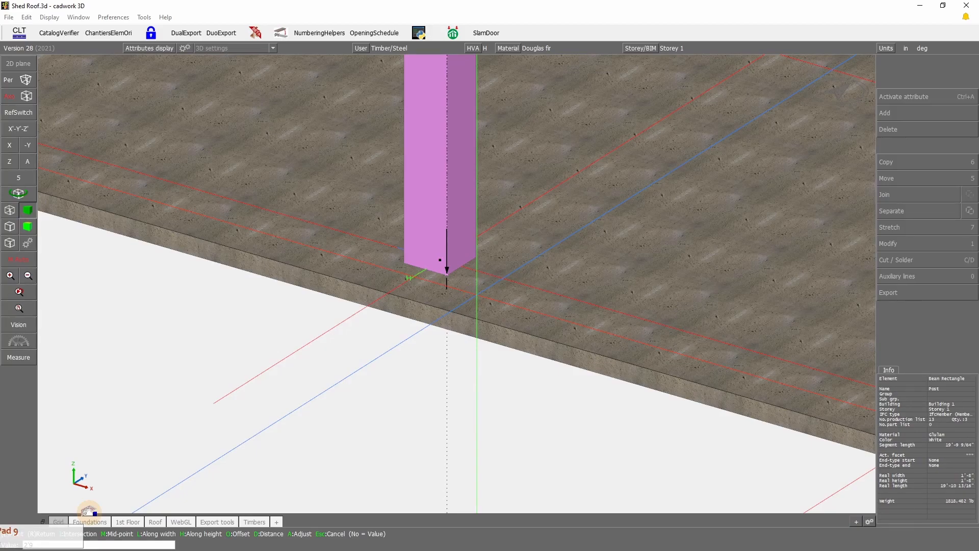
key("Return")
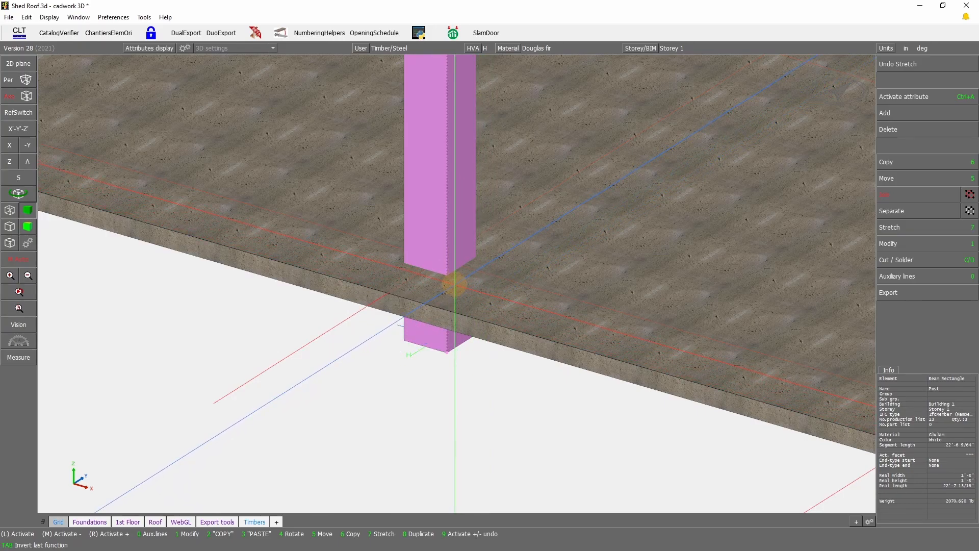
key("Tab")
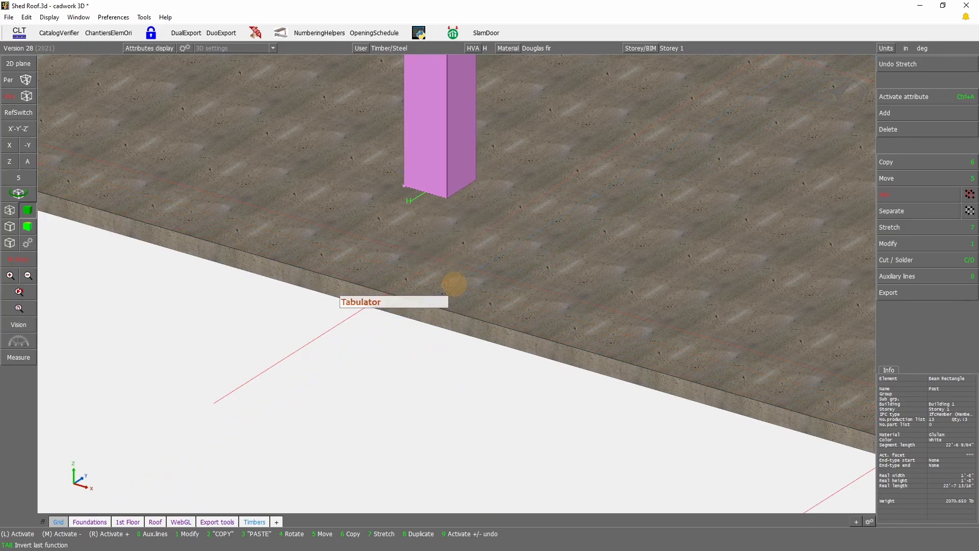
Step: Measure the distance along Z from the shortened post's bottom corner down to the slab
left_click(18, 192)
right_click(458, 282)
left_click(410, 357)
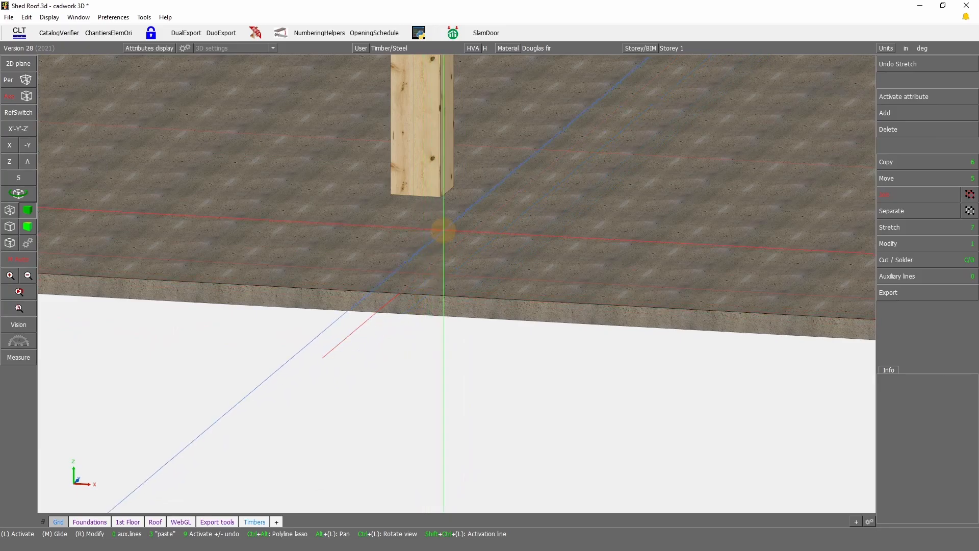
key("o")
left_click(442, 197)
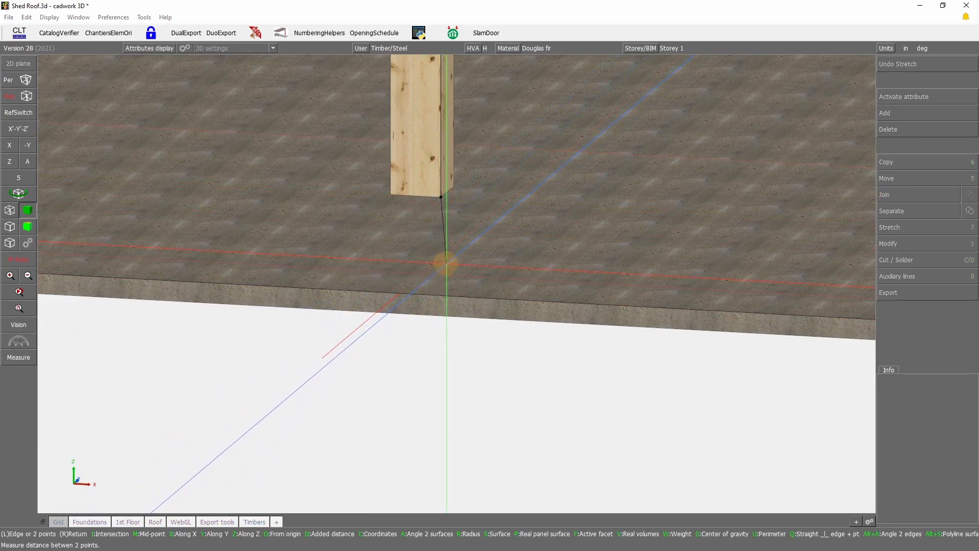
key("z")
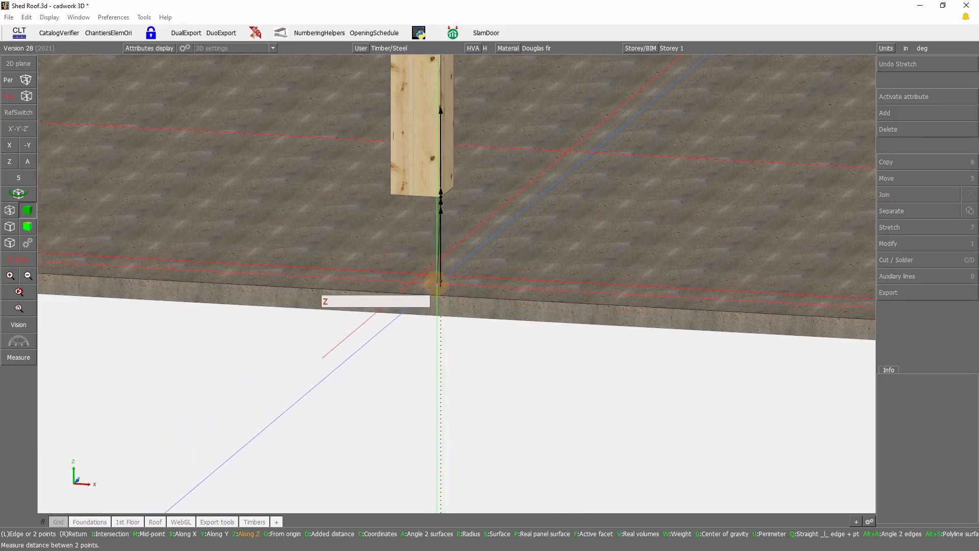
left_click(441, 277)
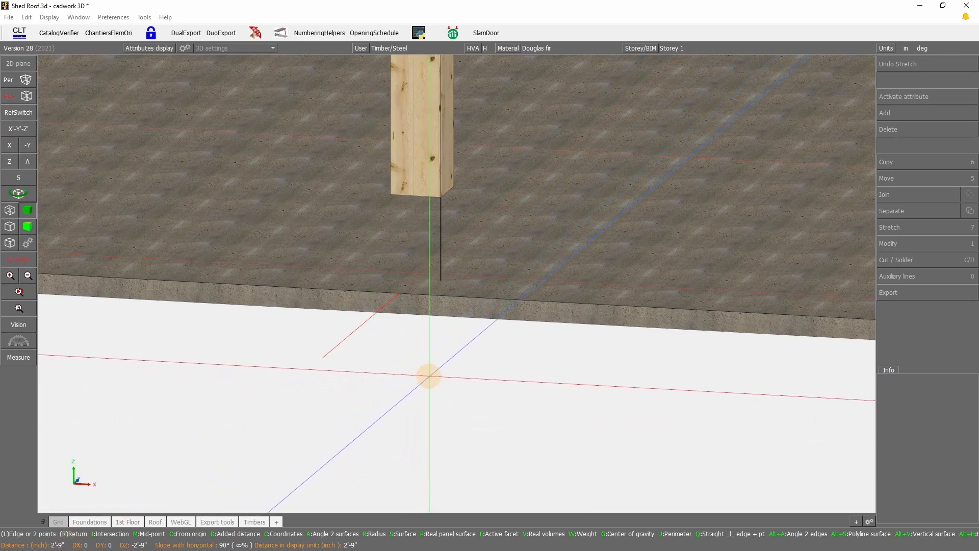
right_click(422, 367)
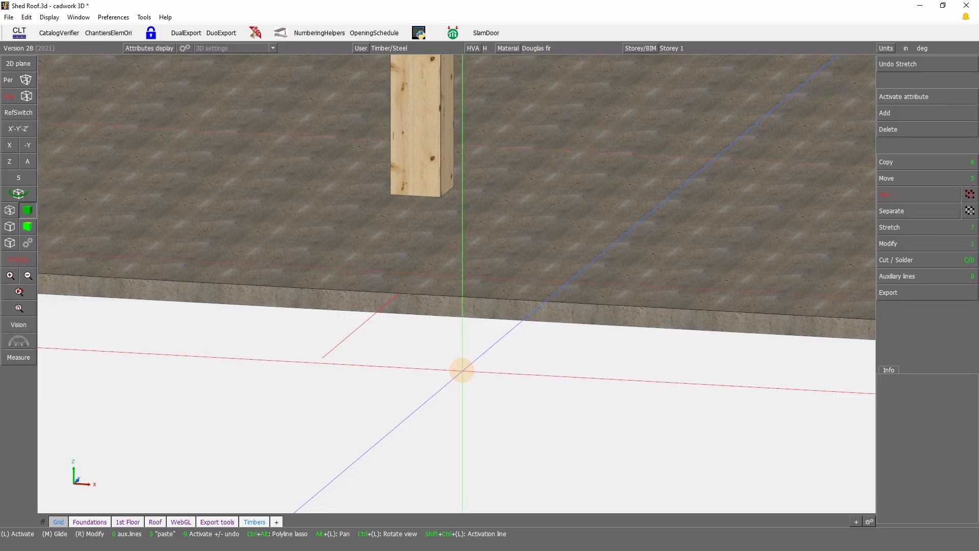
Step: Open a 2D plane perpendicular to Z at slab level, through the grid intersection beneath the shortened post
key("alt+z")
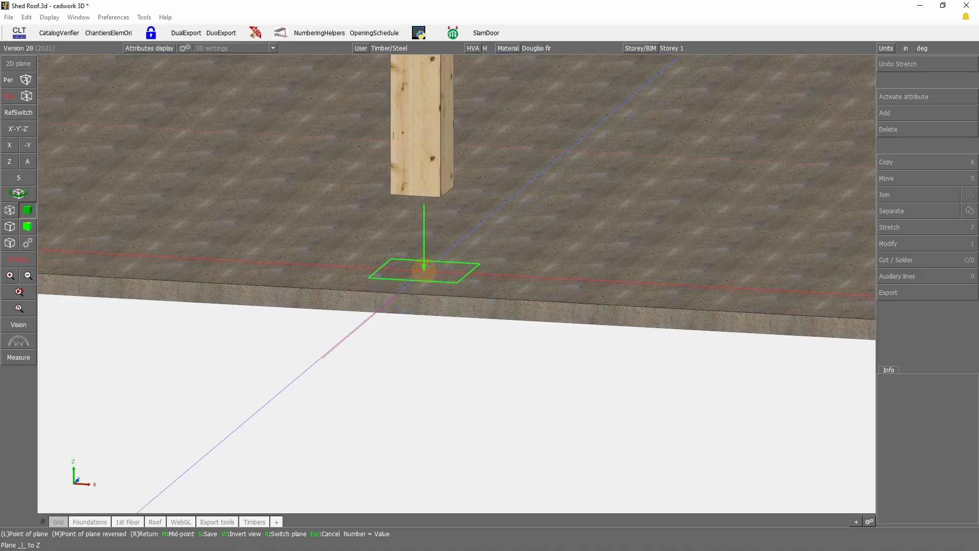
left_click(422, 273)
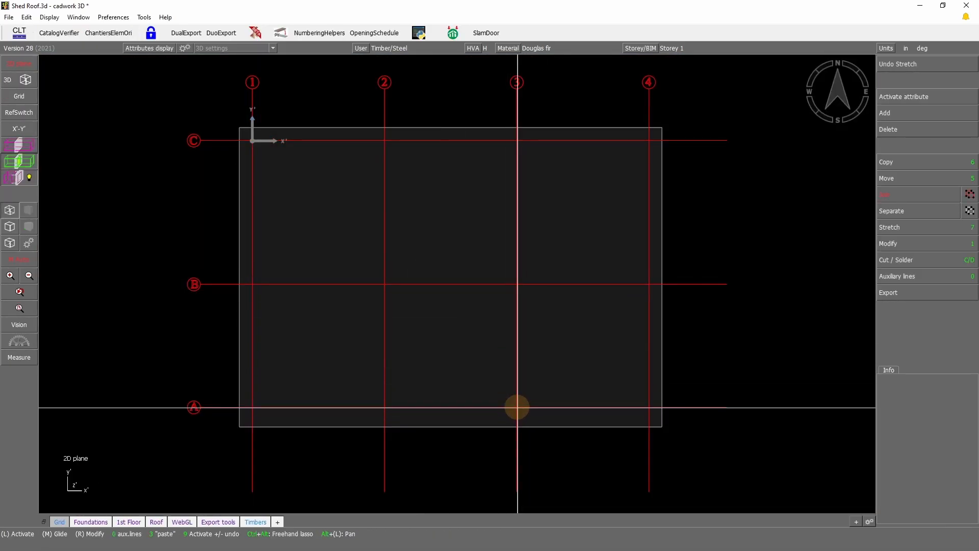
scroll(457, 280, "up", 4)
scroll(457, 280, "down", 7)
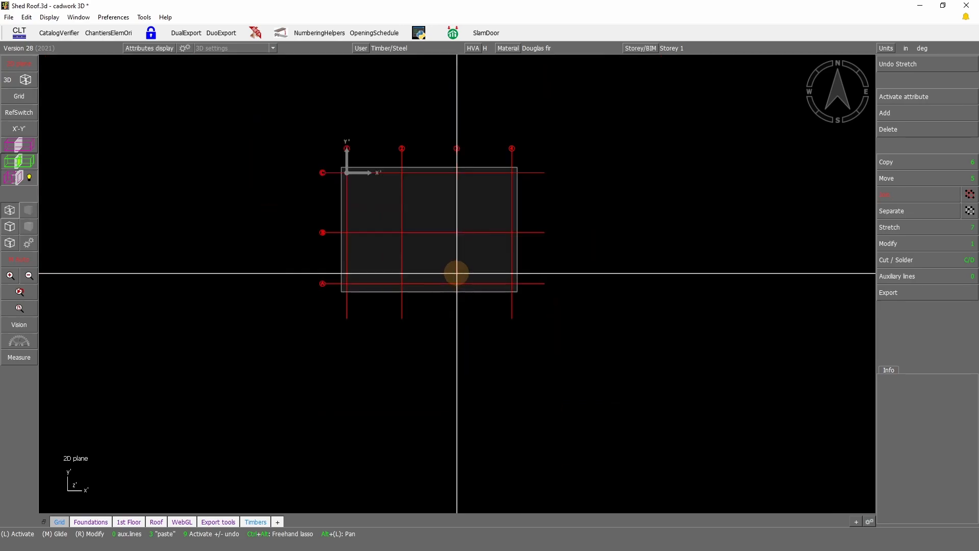
scroll(458, 281, "up", 2)
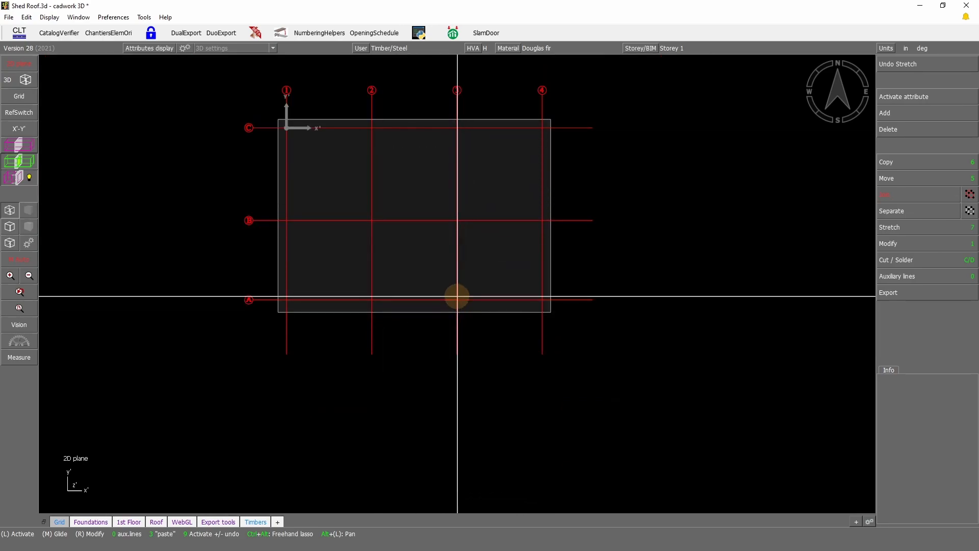
scroll(458, 283, "up", 3)
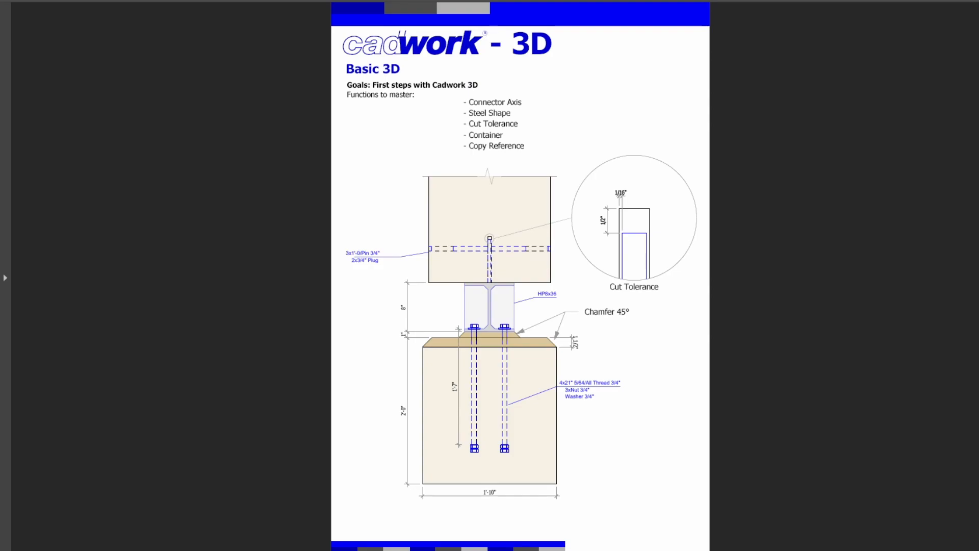
Step: Add parallel auxiliary lines on both sides of each red axis at a distance of 1'10/2
left_click_drag(483, 493, 498, 492)
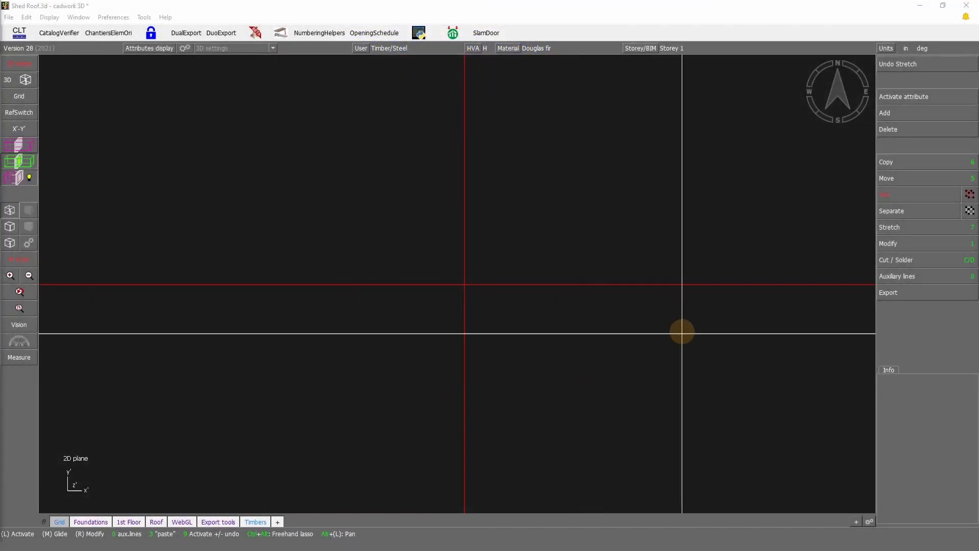
left_click(614, 247)
left_click(906, 275)
left_click(912, 187)
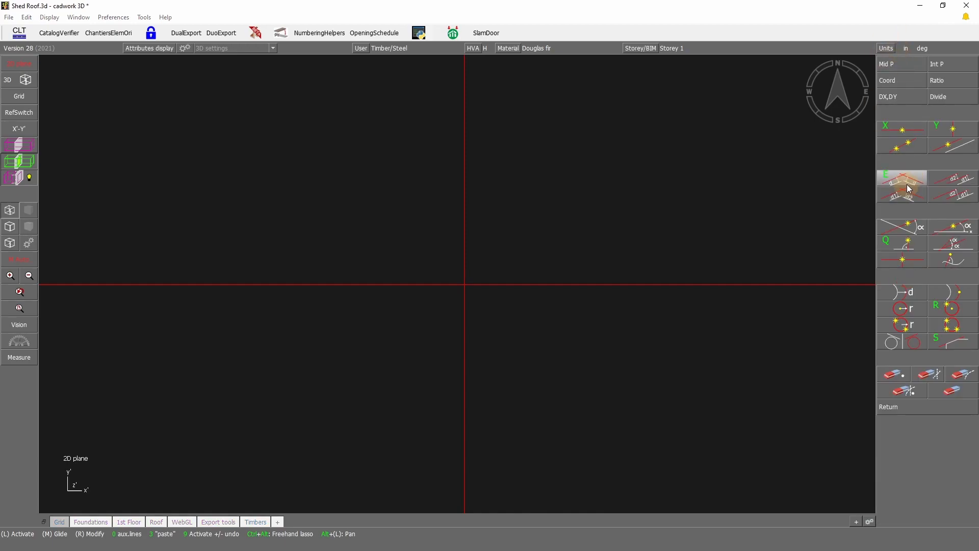
left_click(907, 184)
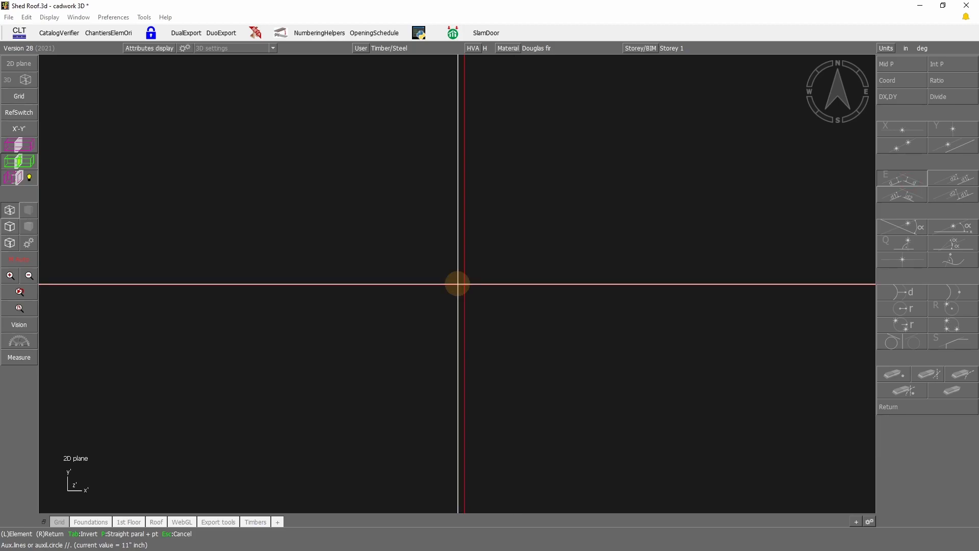
type("1'10")
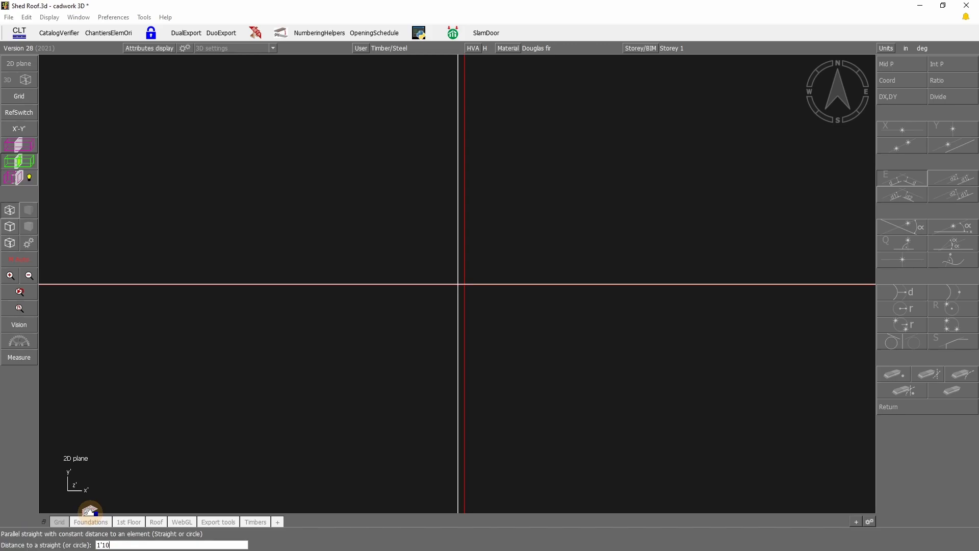
type("/2")
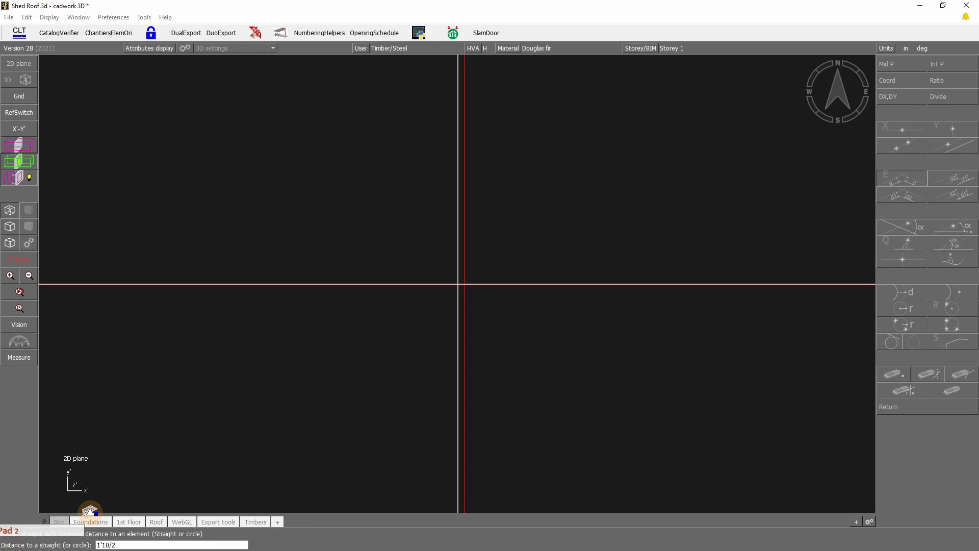
key("Return")
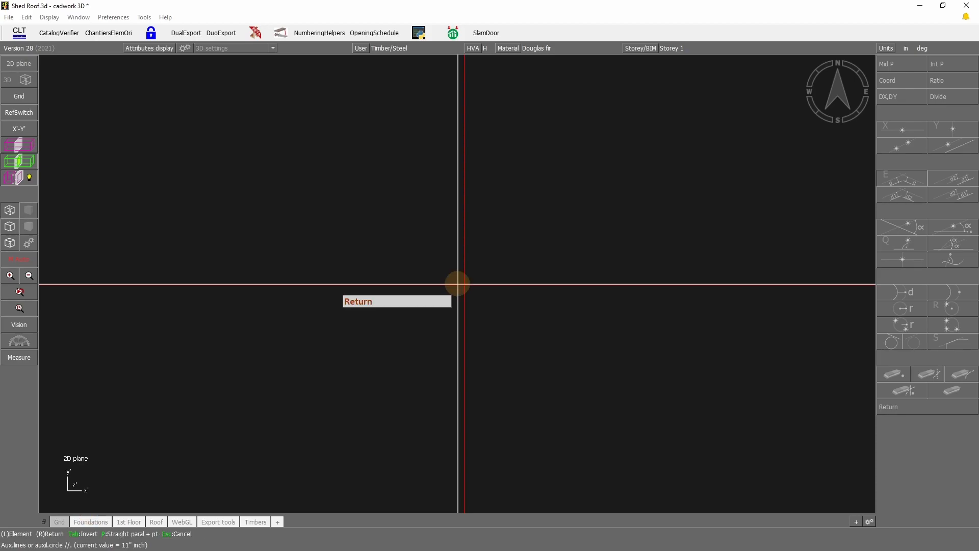
left_click(468, 310)
left_click(458, 313)
left_click(521, 289)
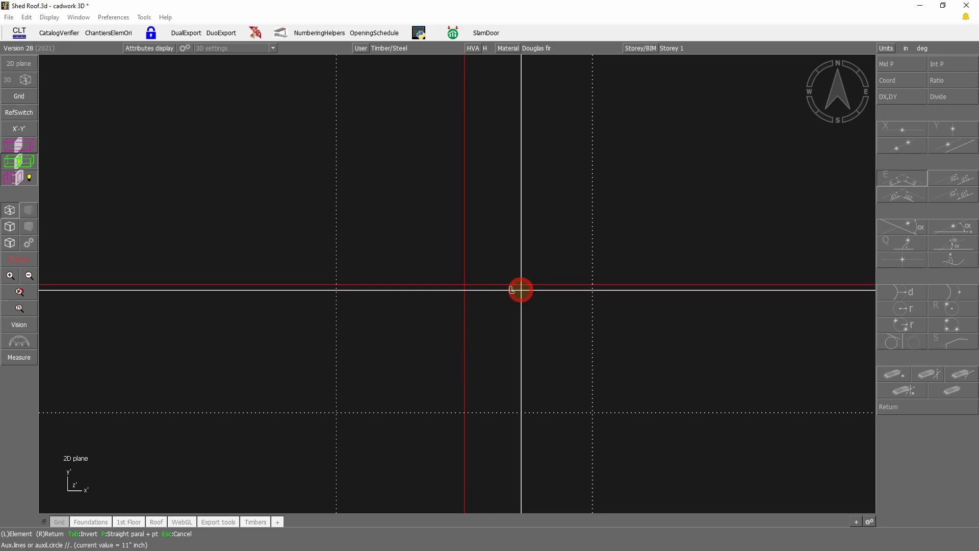
left_click(524, 276)
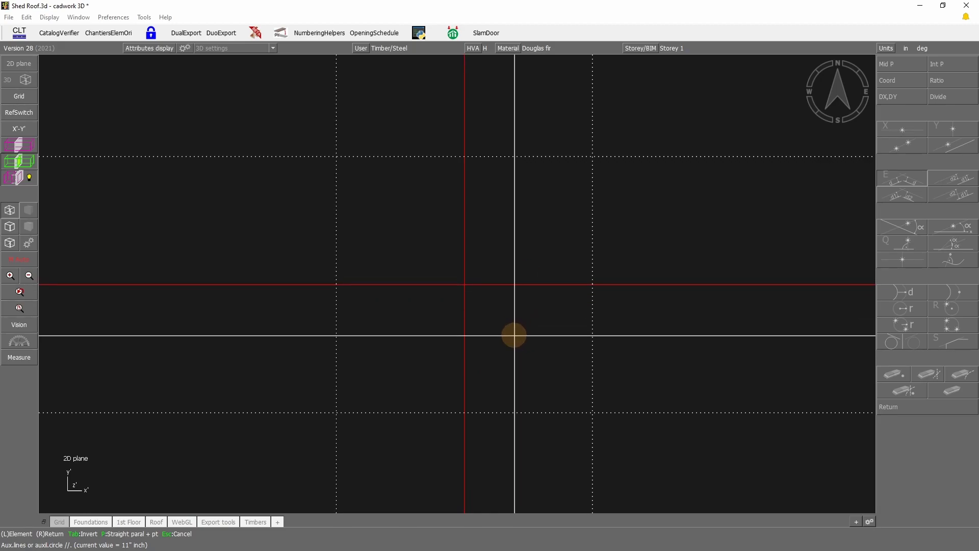
right_click(514, 335)
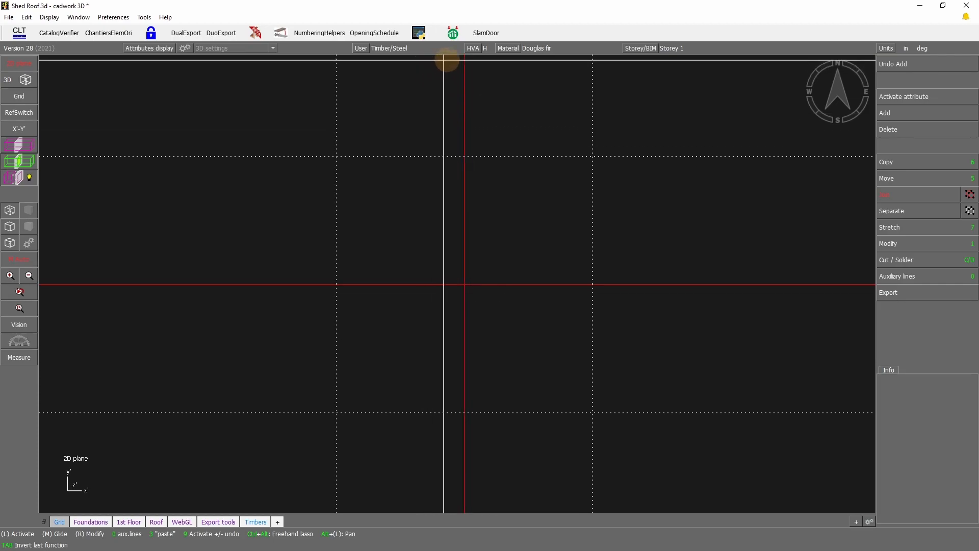
Step: Set the HVA placement so that new elements are created to the front (V) of the plane
left_click(478, 48)
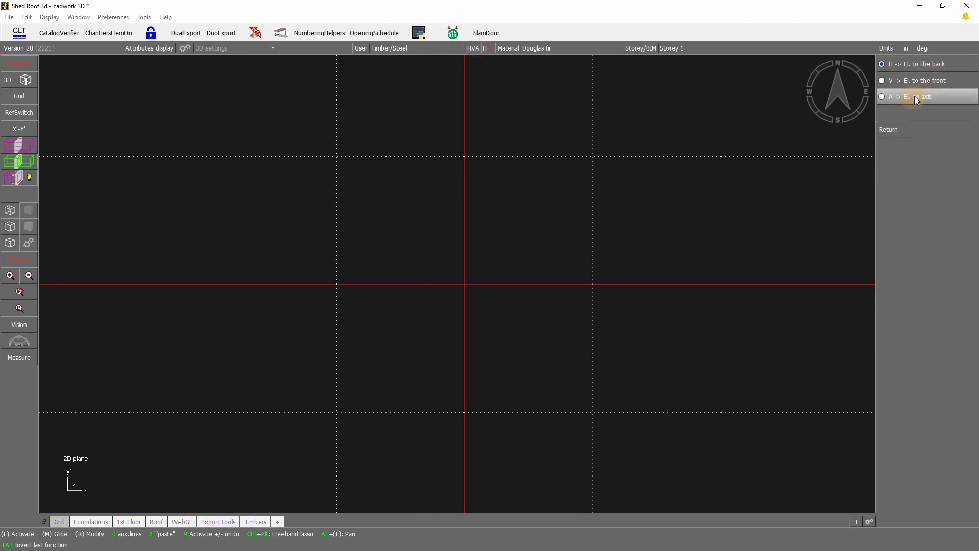
left_click(918, 85)
right_click(688, 310)
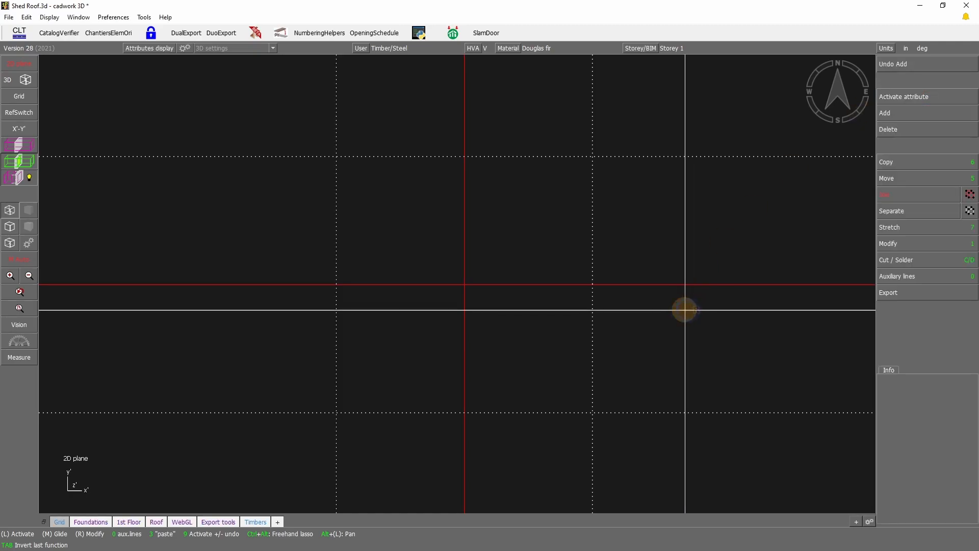
Step: Start an auxiliary element for the footing with the Concrete material and the new component name Base
left_click(897, 115)
left_click(924, 177)
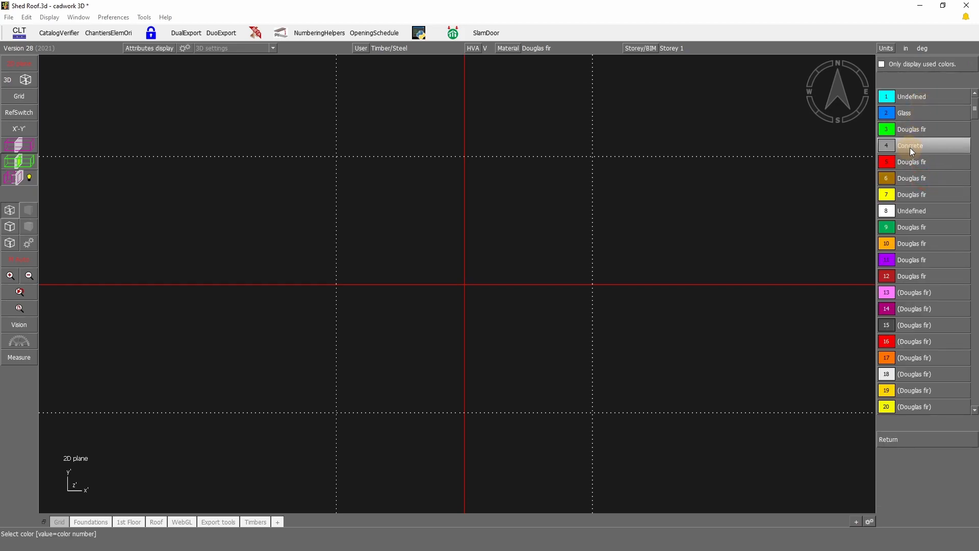
left_click(911, 148)
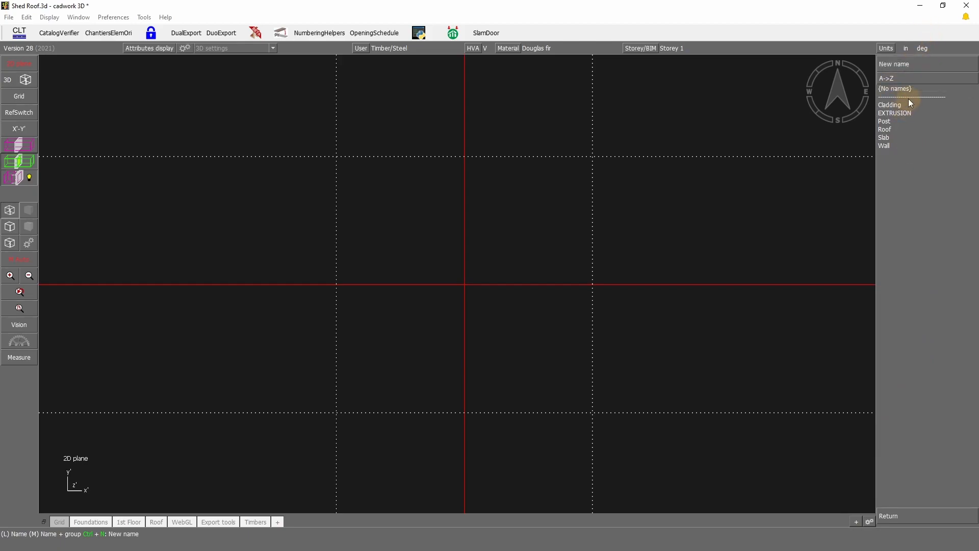
left_click(924, 64)
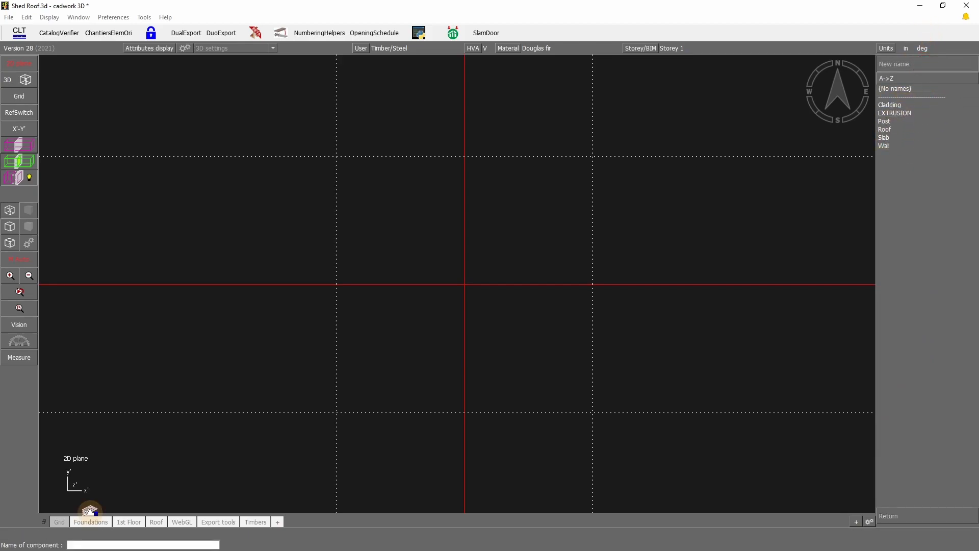
type("Concret")
key("BackSpace")
key("BackSpace")
key("BackSpace")
key("BackSpace")
key("BackSpace")
key("BackSpace")
key("BackSpace")
type("Base")
key("Return")
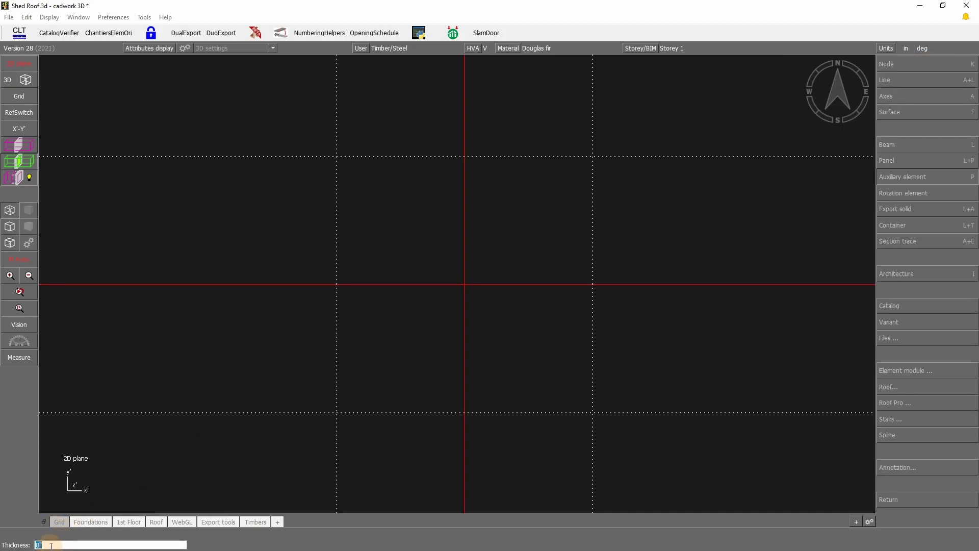
Step: Give the Base element a 2'-0" thickness and outline it through the four intersections of the outer auxiliary lines
type("2")
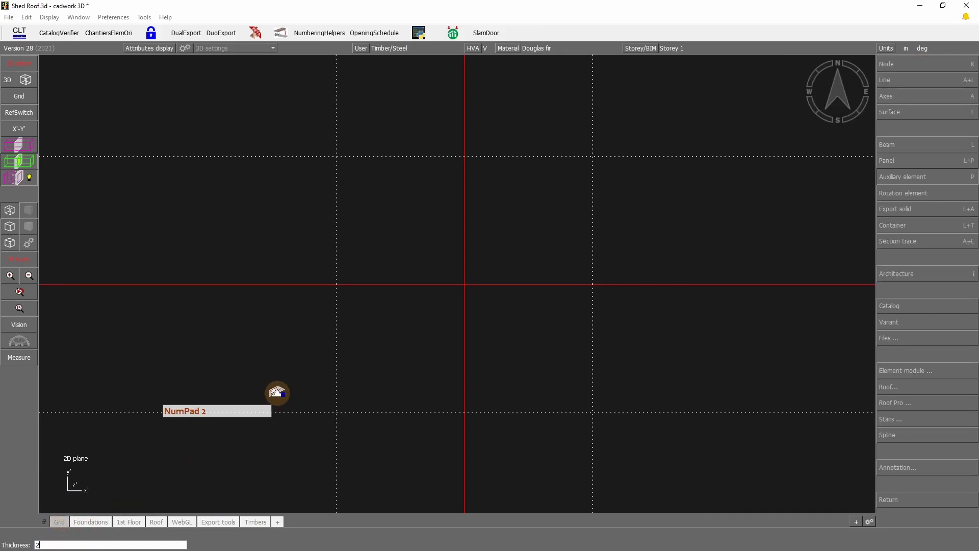
key("Return")
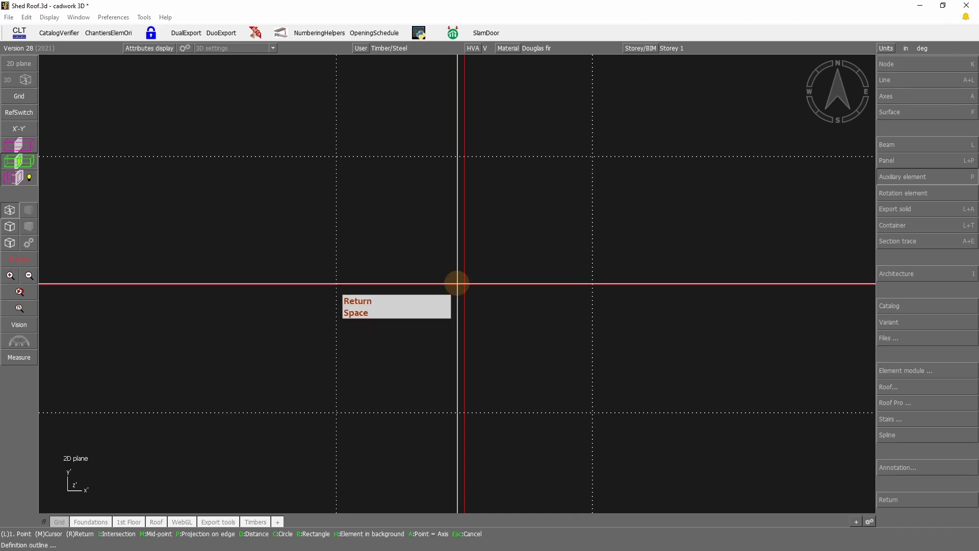
left_click(336, 156)
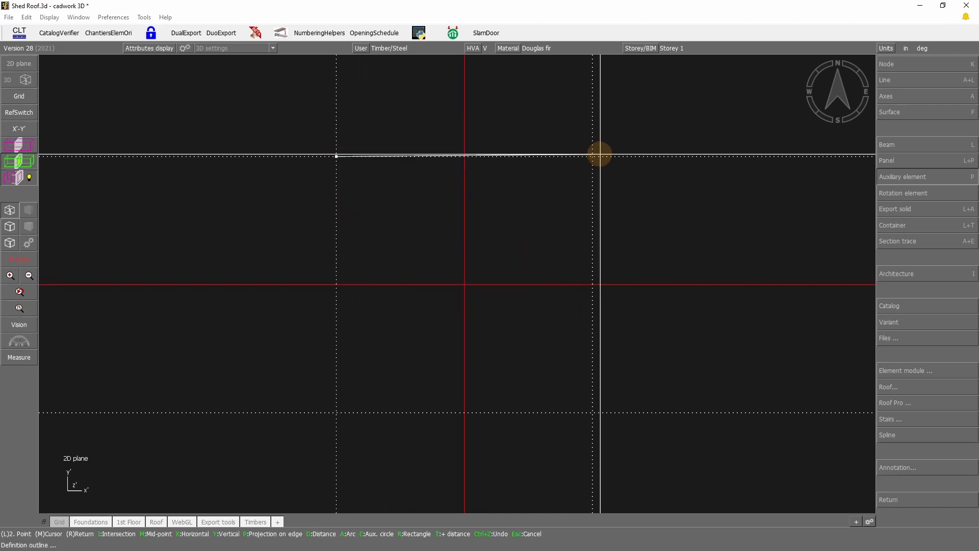
left_click(592, 156)
left_click(593, 413)
left_click(336, 412)
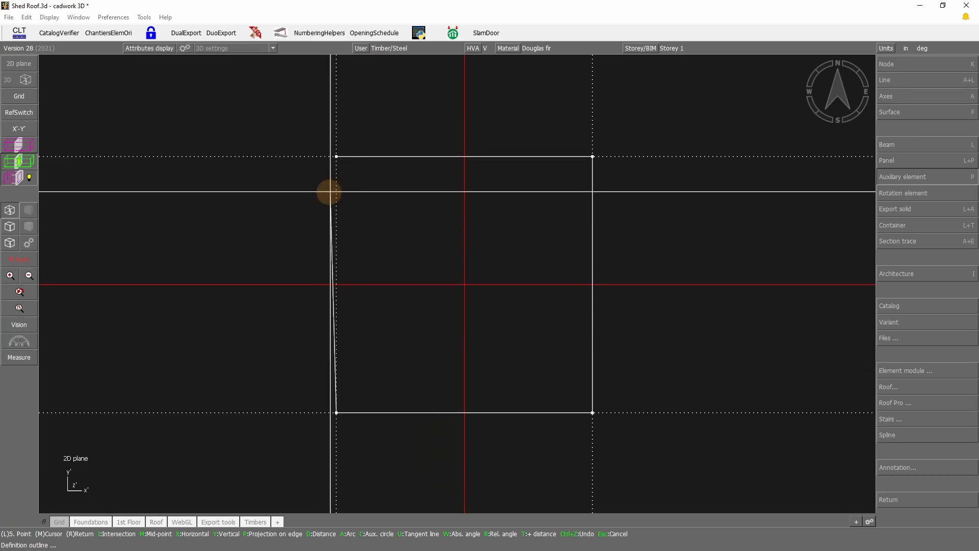
right_click(222, 233)
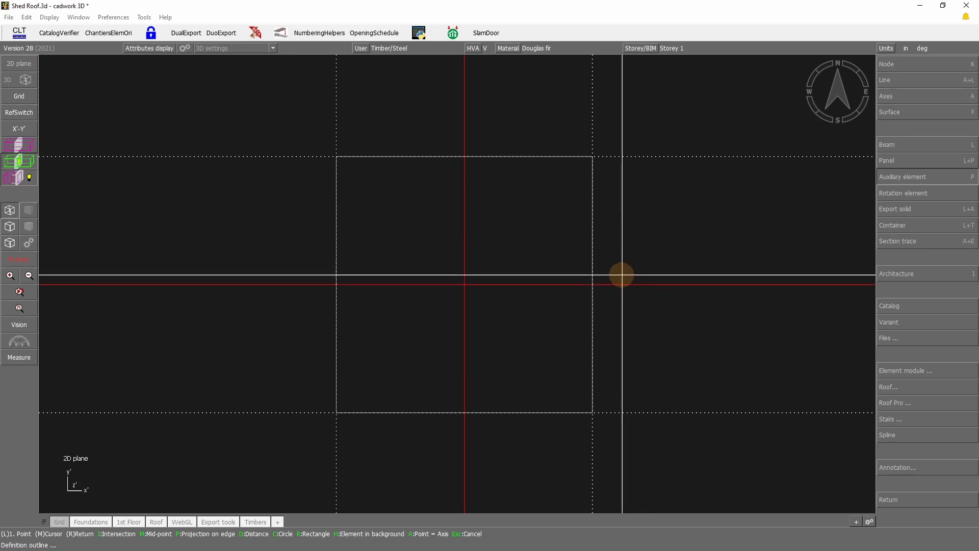
right_click(637, 276)
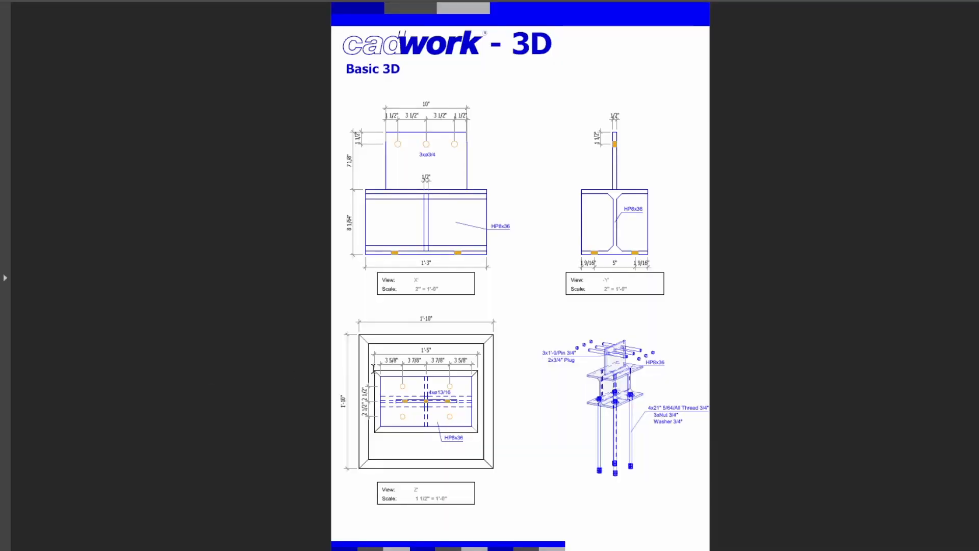
Step: Check the training drawing and the steel shape's attributes in Post Base.3d, and return to Shed Roof.3d
scroll(363, 369, "up", 1)
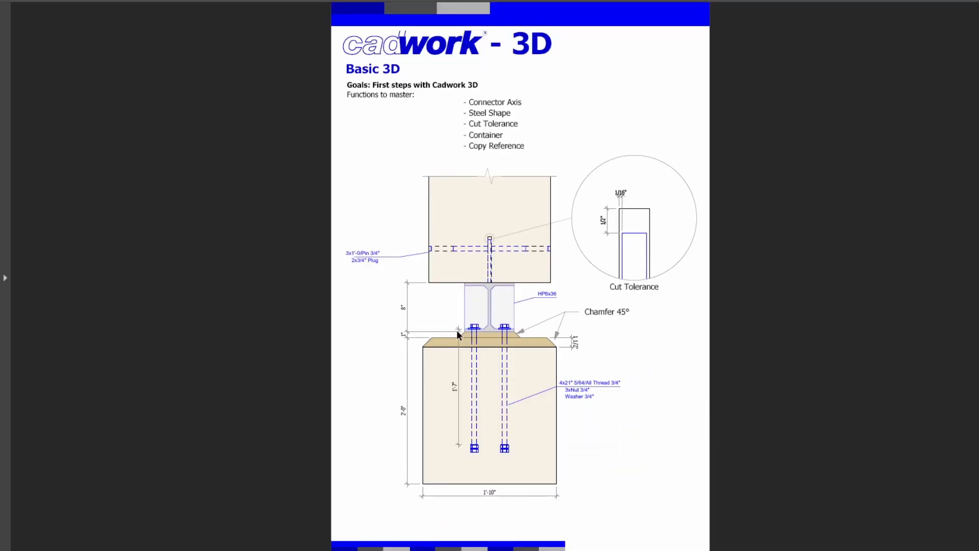
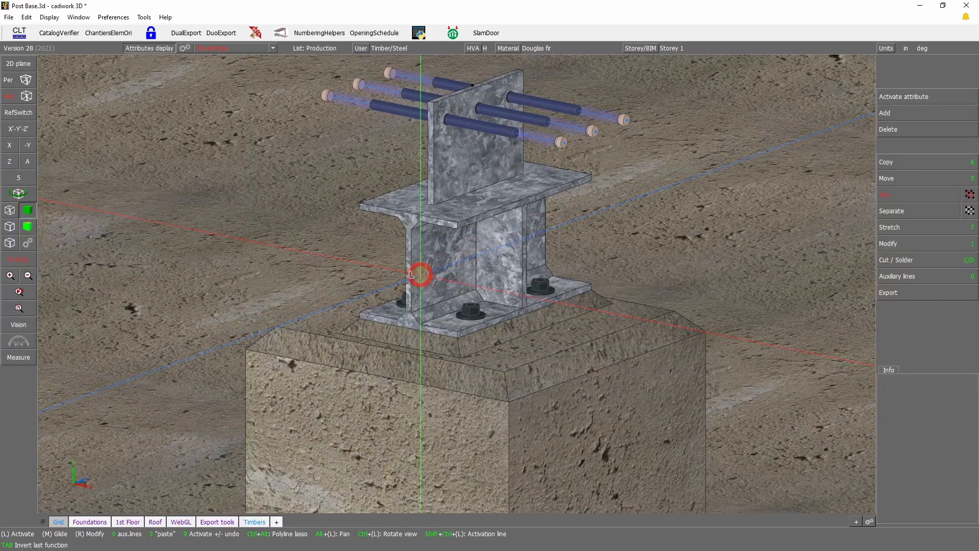
left_click(412, 273)
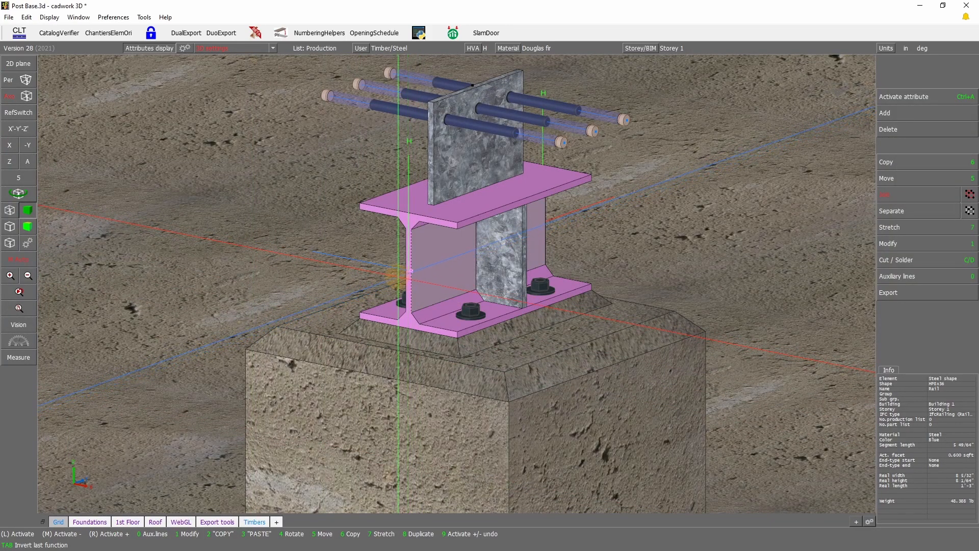
left_click(918, 7)
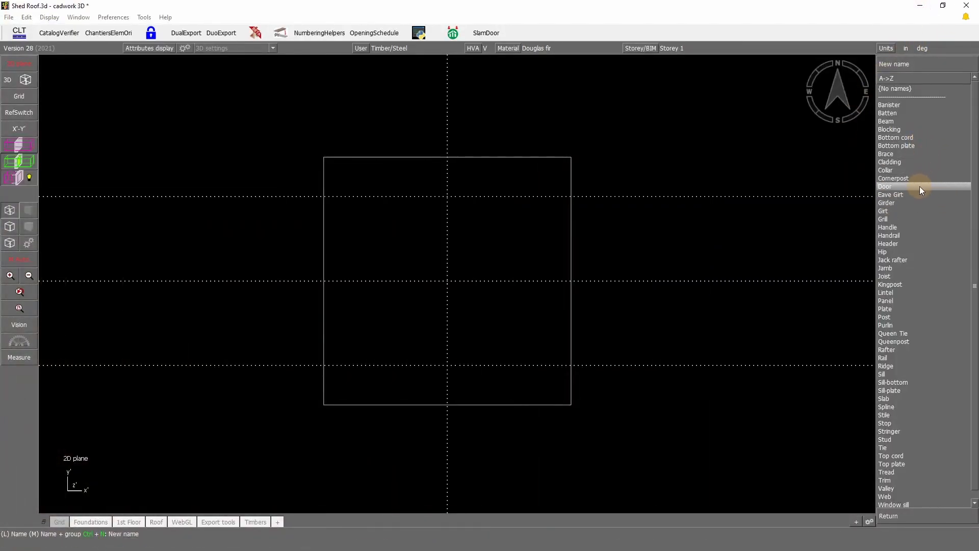
Step: Name the steel shape Rail and run its axis along the vertical auxiliary line between the two outer horizontal auxiliary lines
left_click(892, 358)
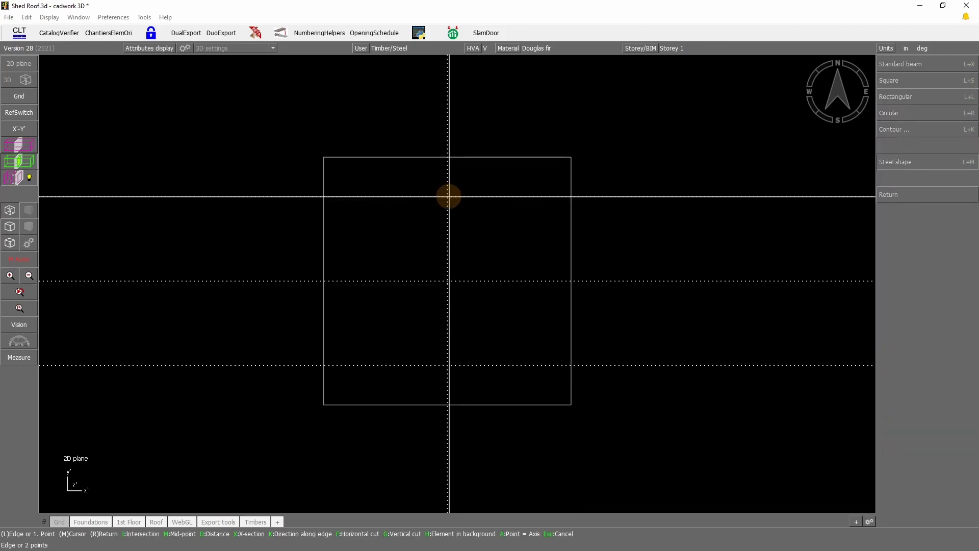
left_click(449, 196)
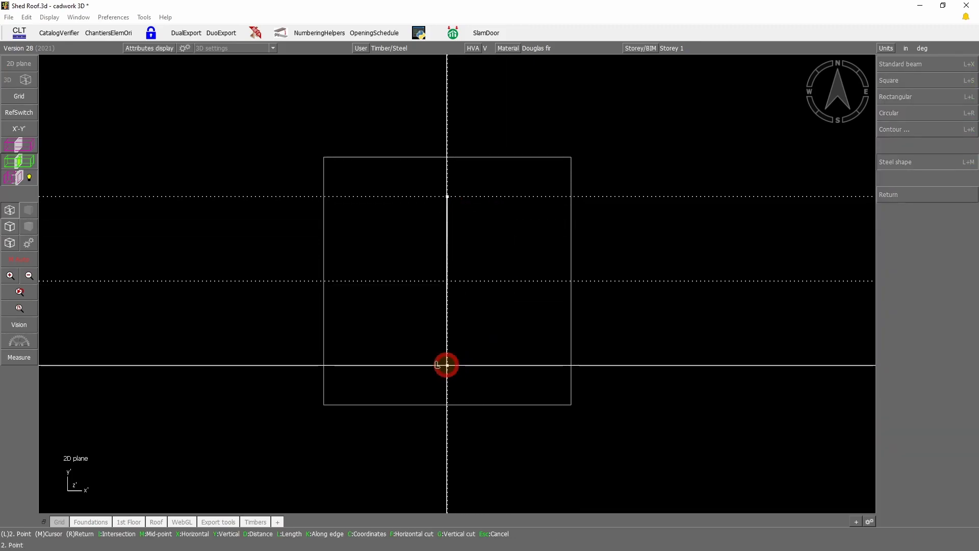
left_click(447, 365)
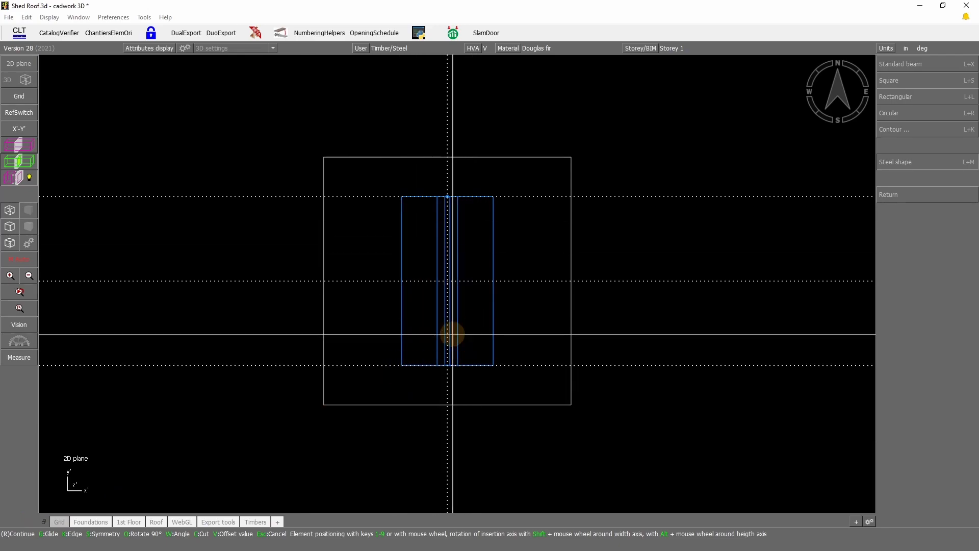
scroll(450, 334, "down", 3)
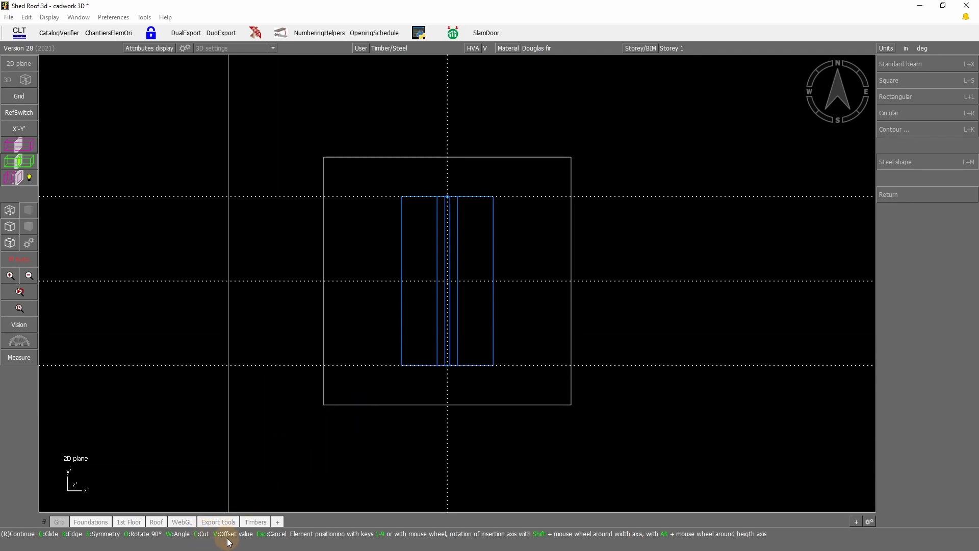
Step: Offset the steel shape by 1" towards the viewer and finish placing it
key("v")
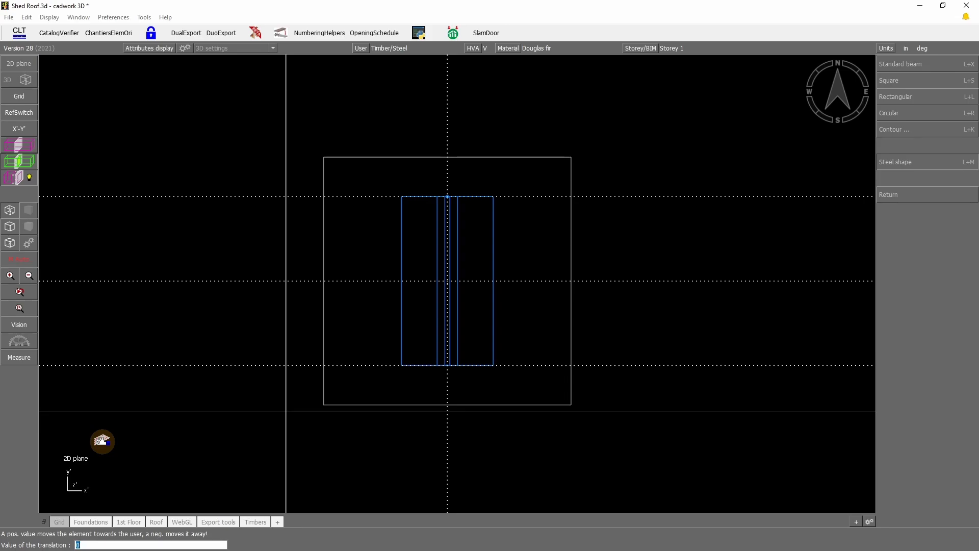
type("1")
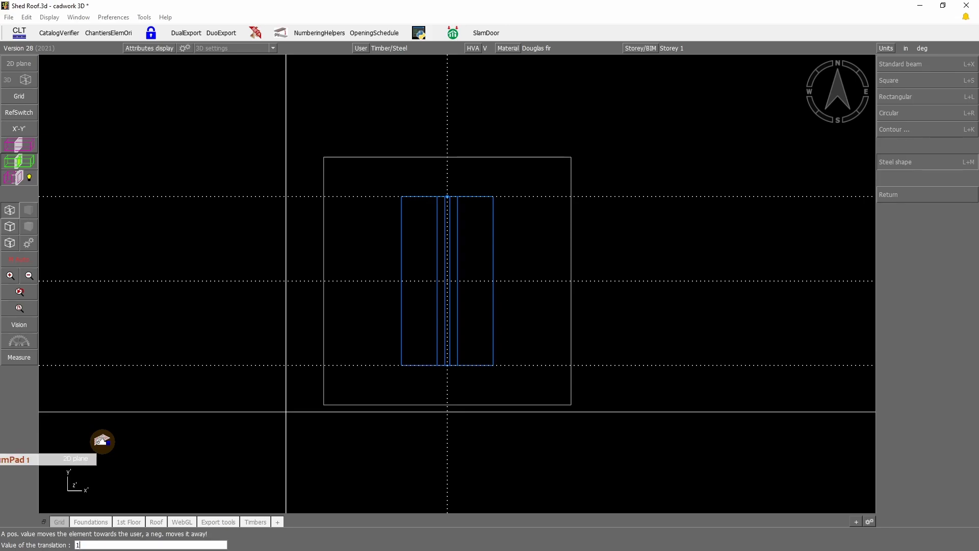
key("Return")
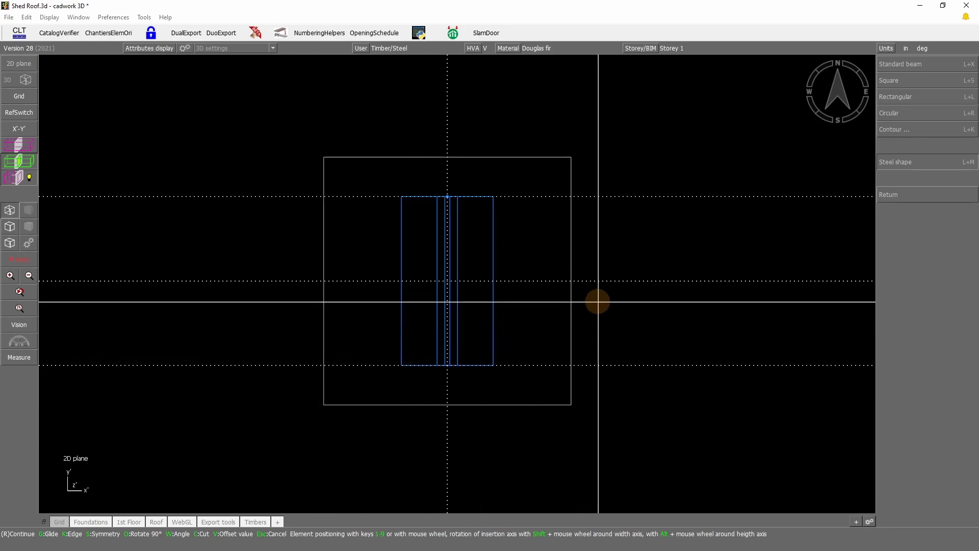
right_click(597, 301)
right_click(590, 308)
right_click(926, 160)
right_click(697, 211)
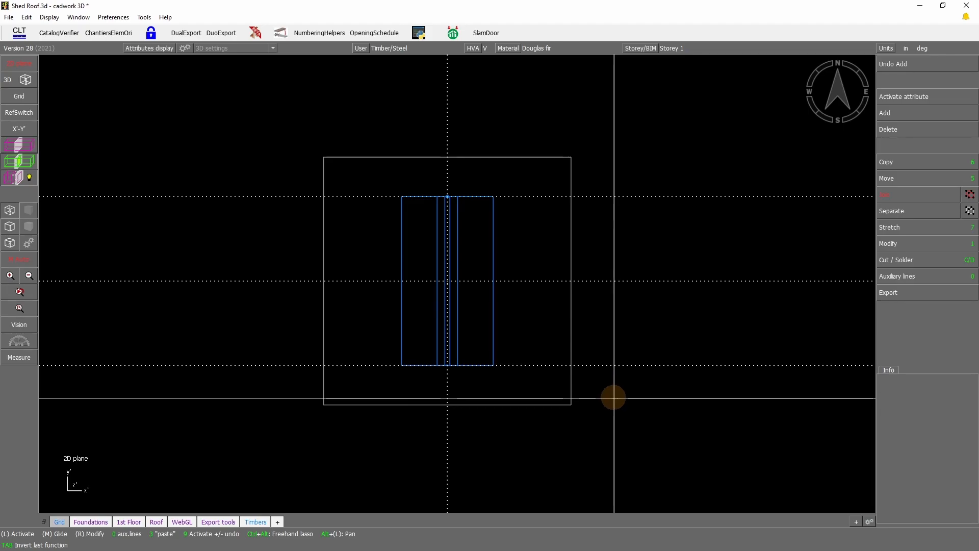
Step: Add auxiliary lines parallel to the four outer sides of the steel shape, 1" outside each side
key("e")
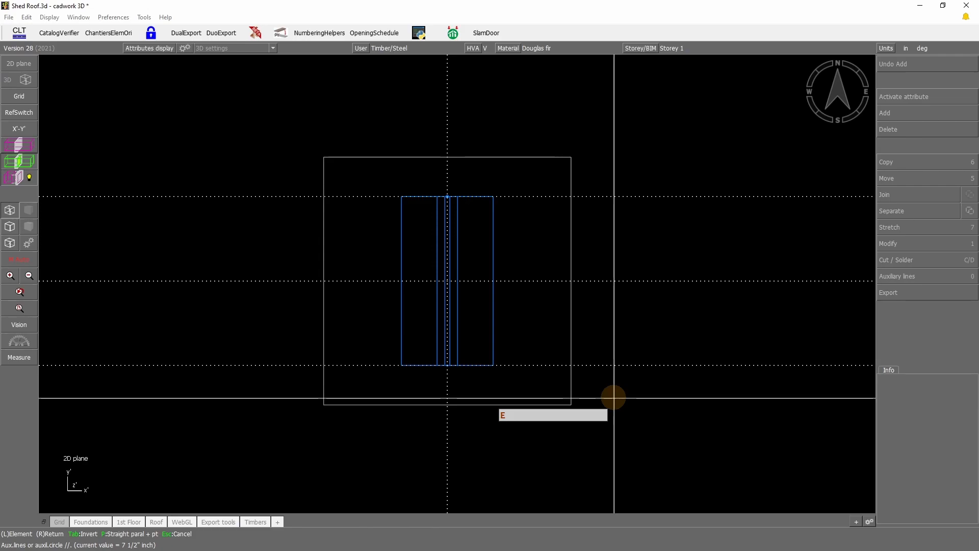
type("1")
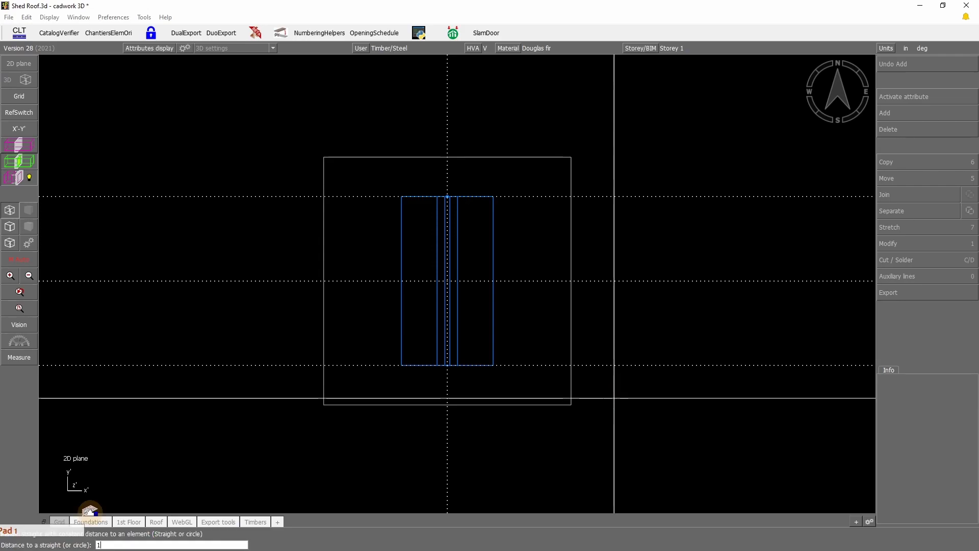
key("Return")
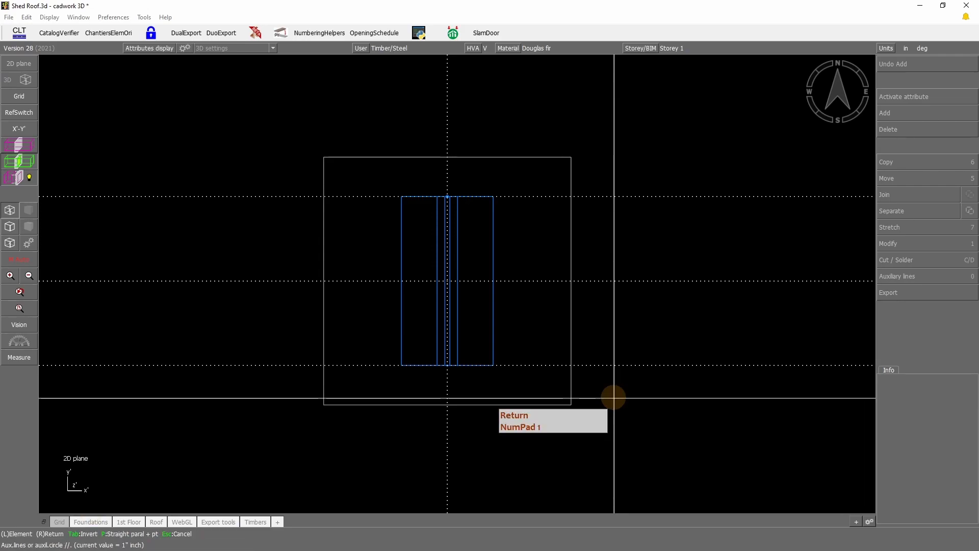
left_click(497, 323)
left_click(471, 192)
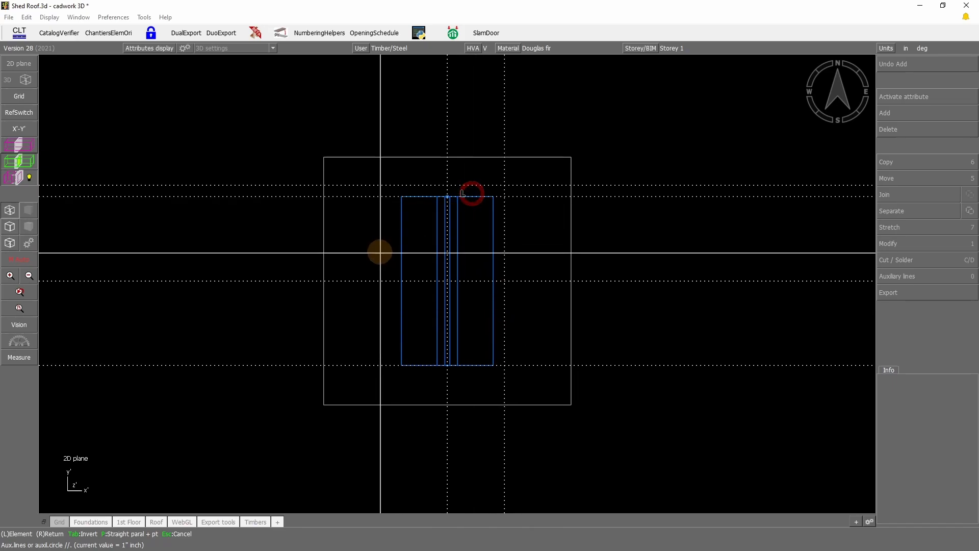
left_click(398, 244)
left_click(423, 367)
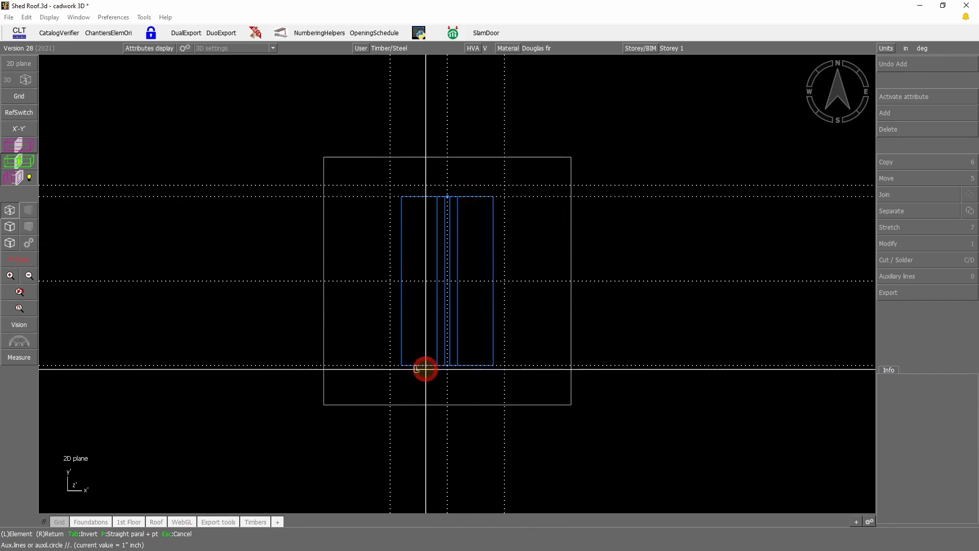
right_click(709, 403)
left_click(670, 313)
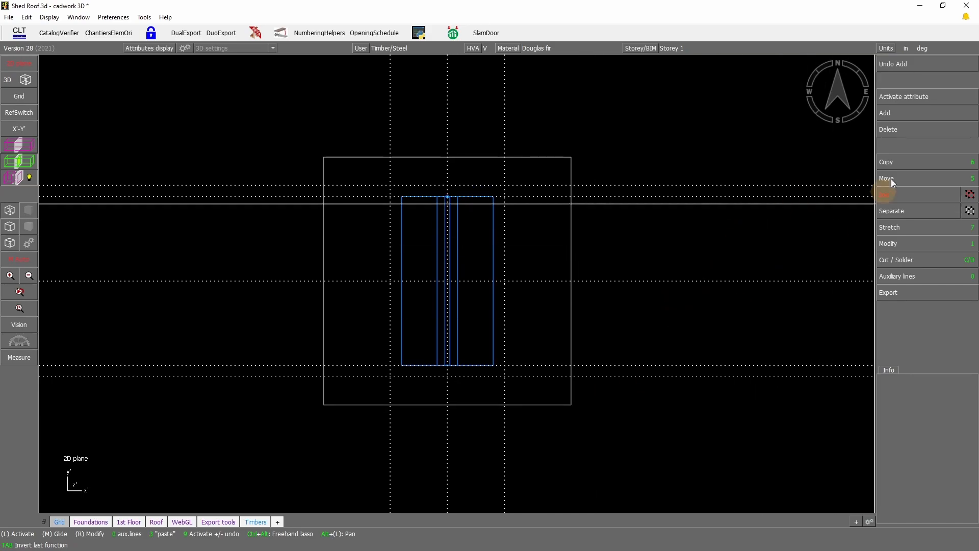
Step: Start a new auxiliary element in concrete and name it Base
left_click(911, 113)
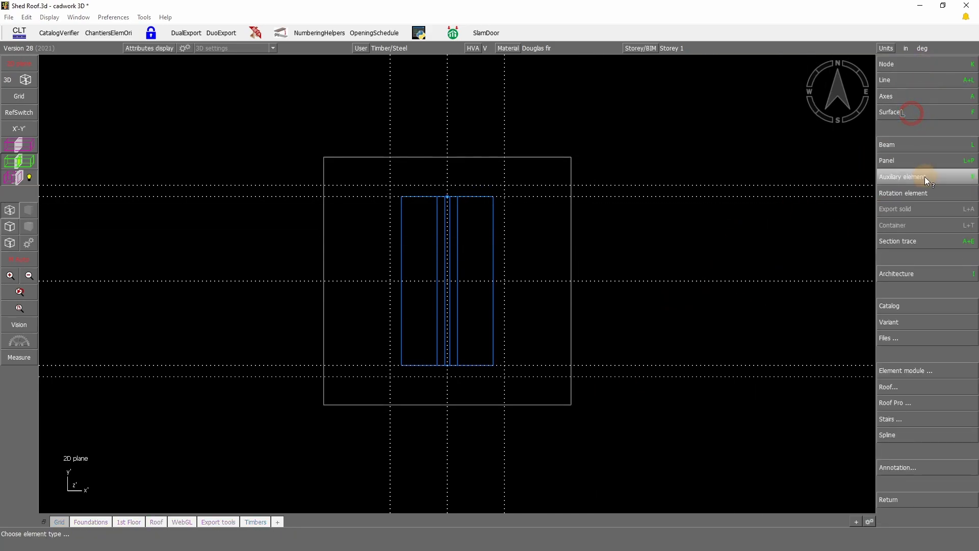
left_click(925, 177)
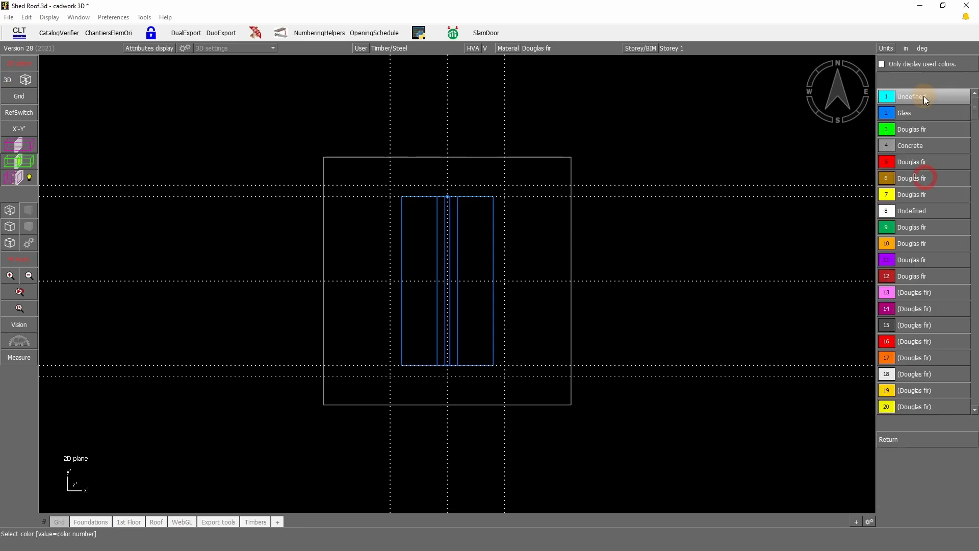
left_click(921, 146)
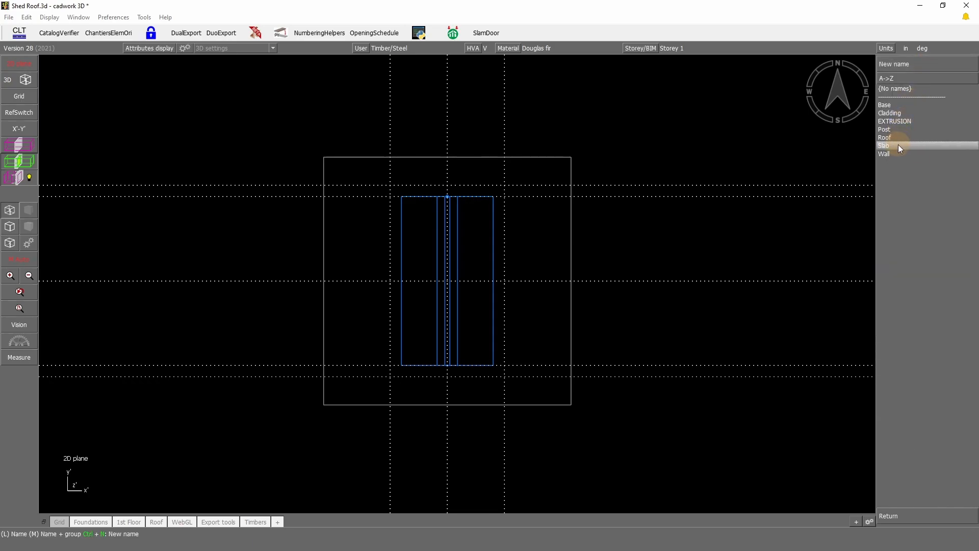
left_click(907, 107)
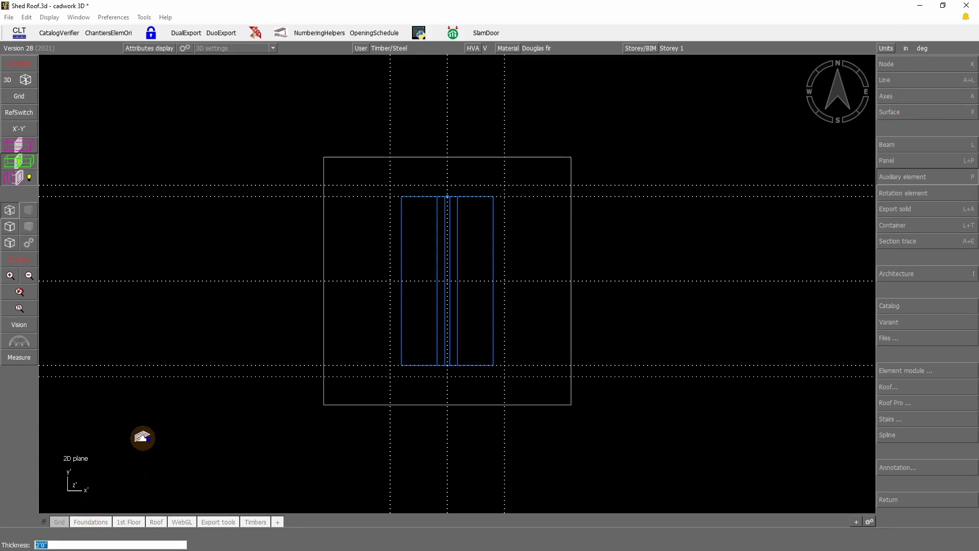
Step: Give the new concrete element a 1" thickness and outline it through the four outer auxiliary line intersections around the steel shape
type("1")
key("Return")
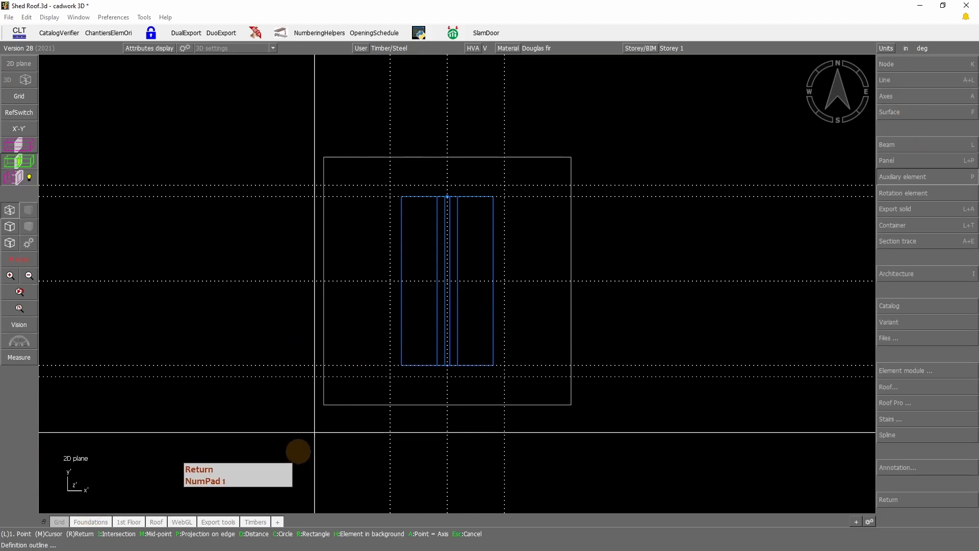
left_click(390, 377)
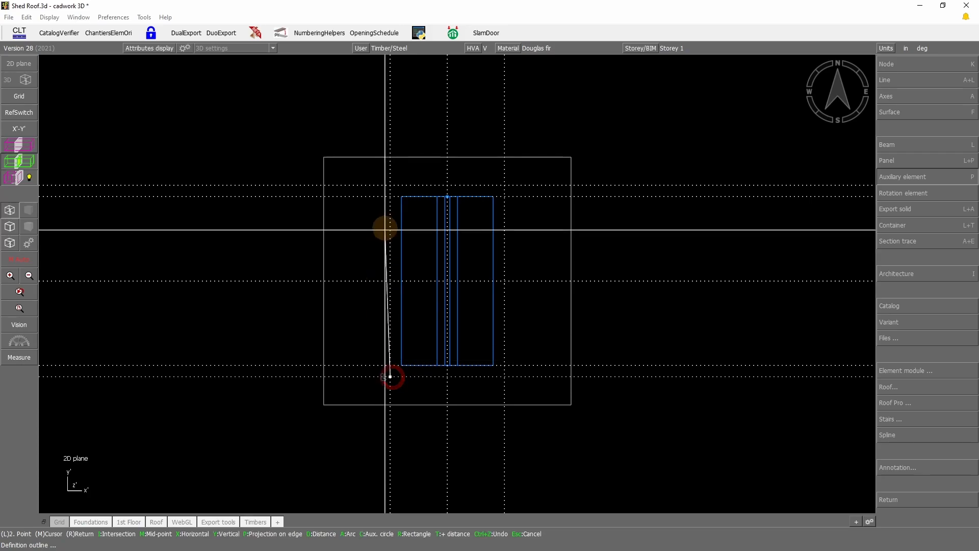
left_click(390, 184)
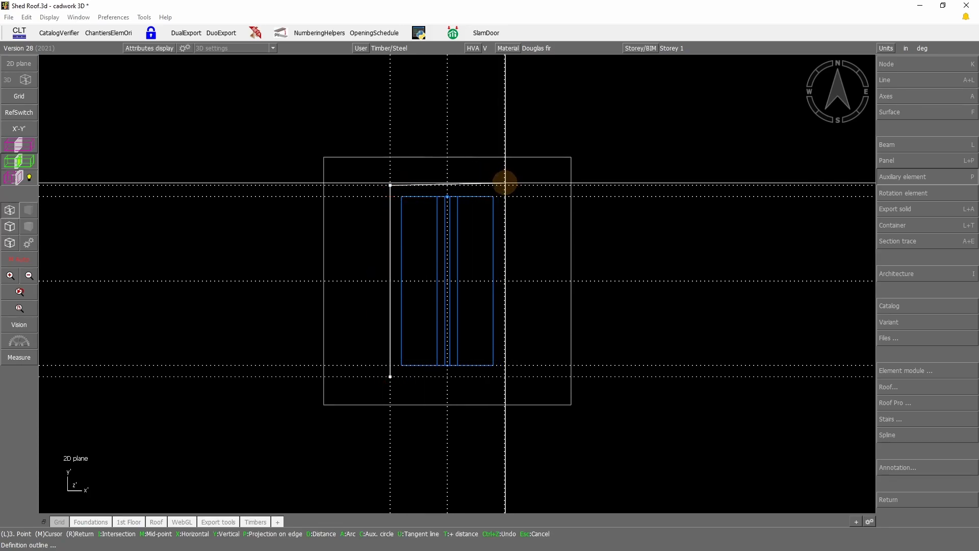
left_click(504, 184)
left_click(503, 375)
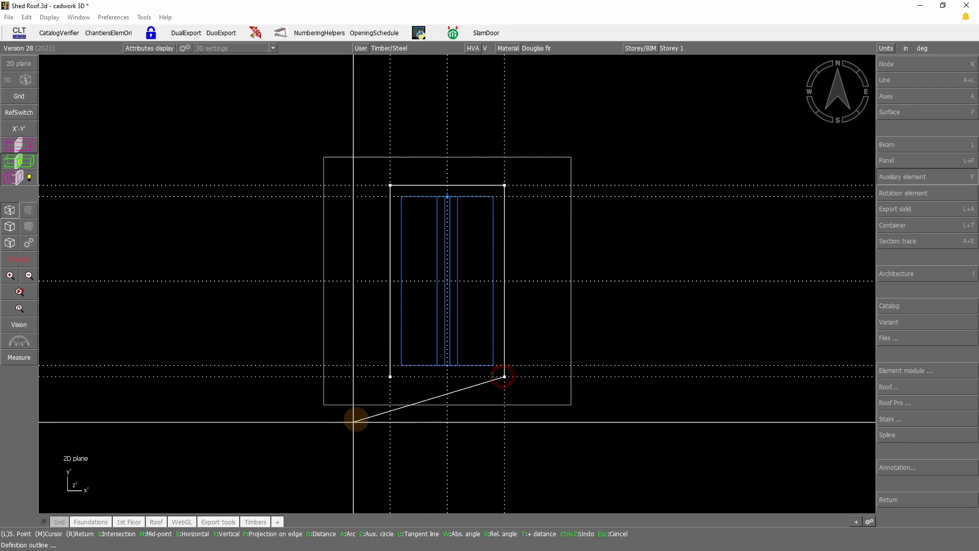
right_click(386, 407)
right_click(225, 369)
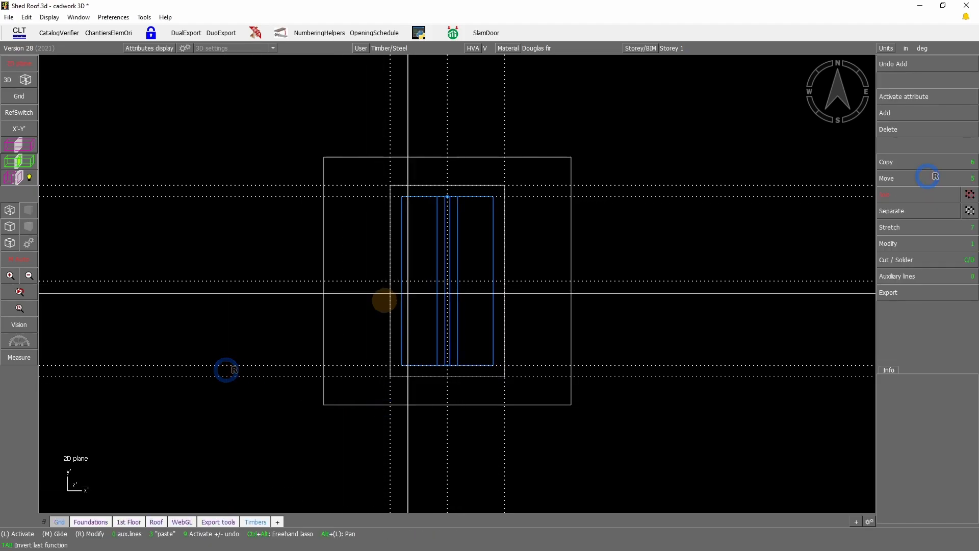
Step: Return to the 3D view and examine the concrete pad between the footing and the steel shape up close
left_click(215, 246)
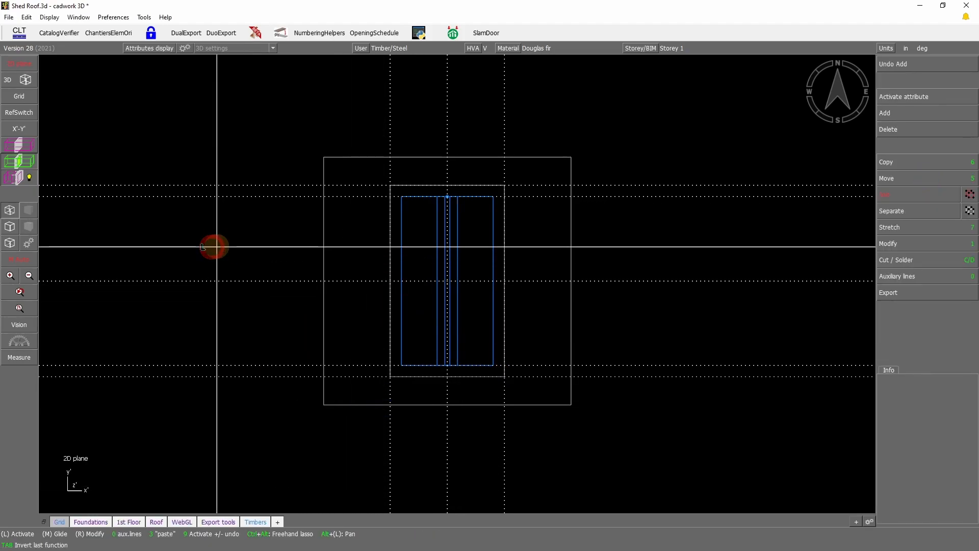
left_click(24, 86)
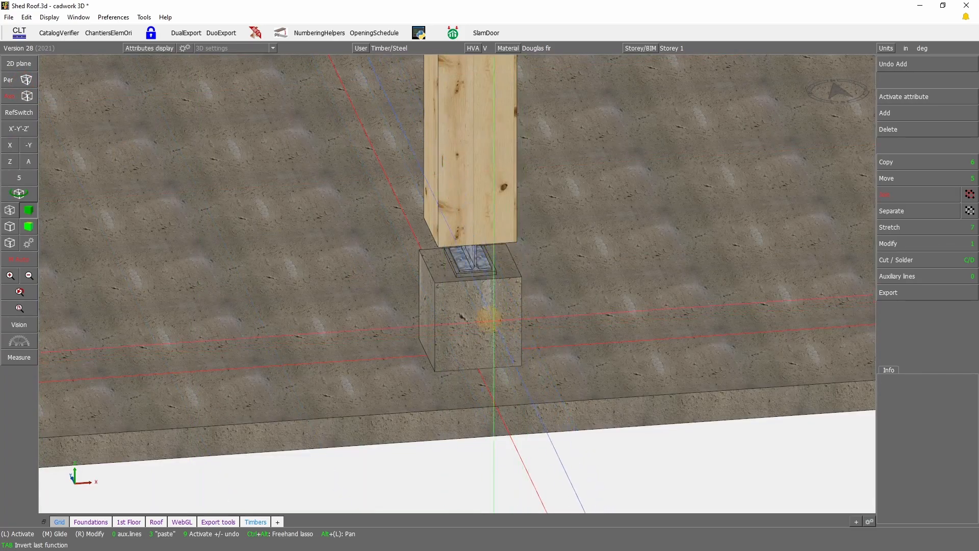
scroll(456, 280, "up", 3)
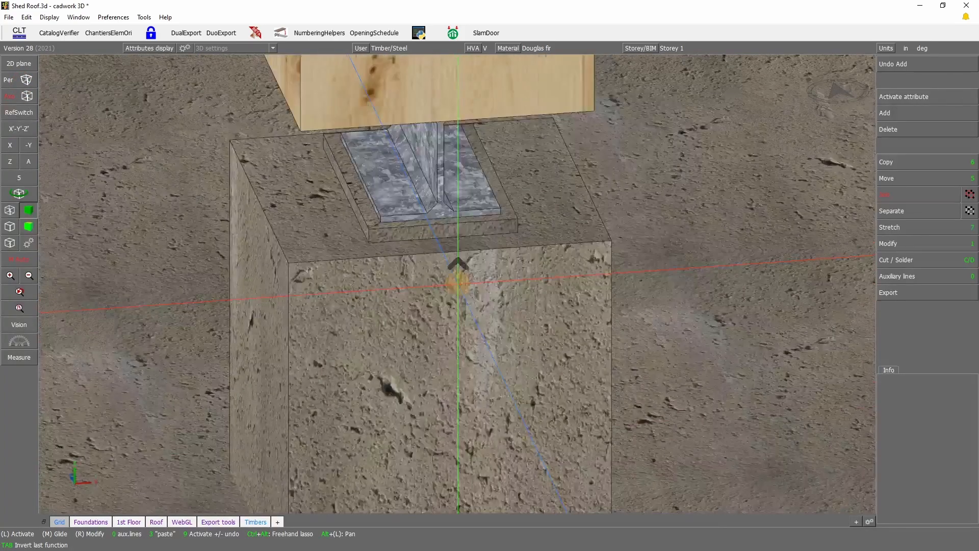
left_click(13, 194)
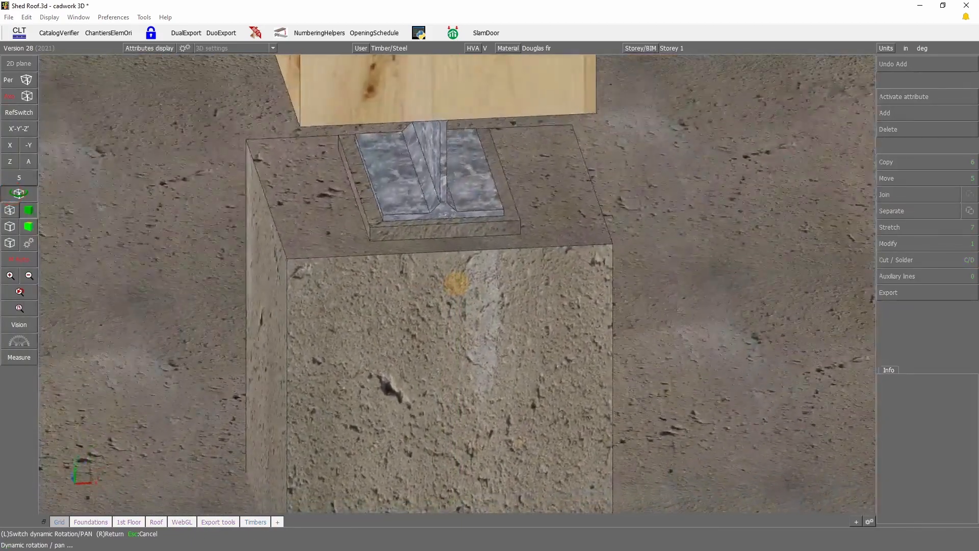
right_click(458, 283)
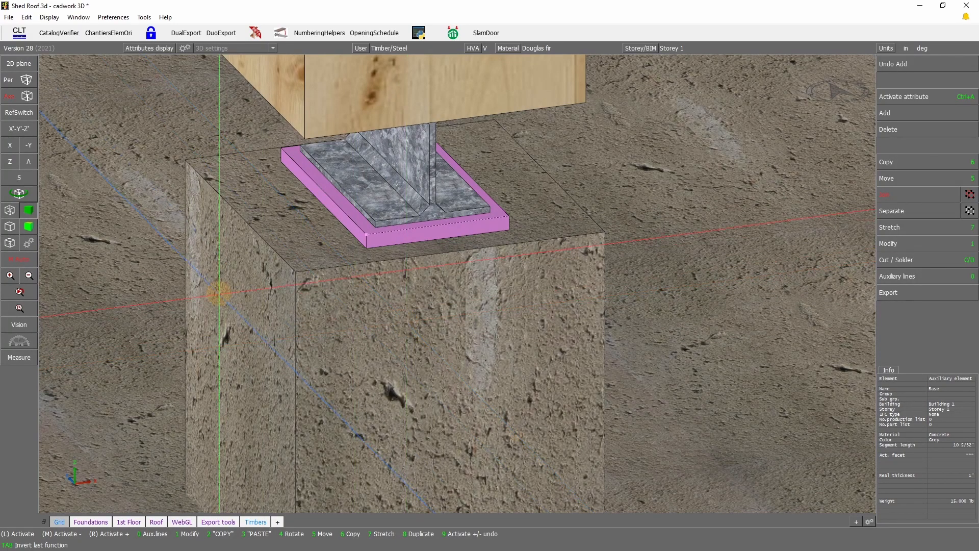
Step: Apply a 45° chamfer with a depth of 1.5" to all four top edges of the large concrete footing
left_click(388, 300)
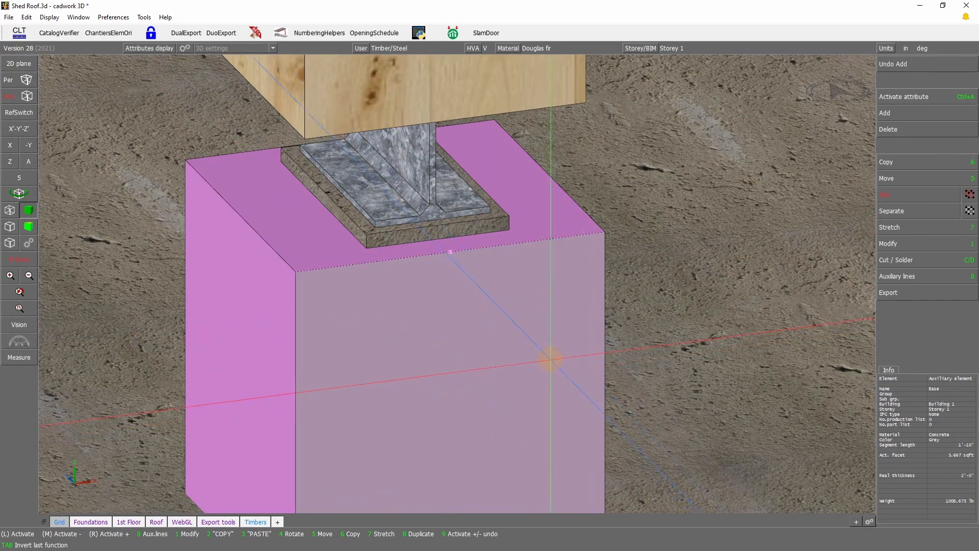
left_click(910, 260)
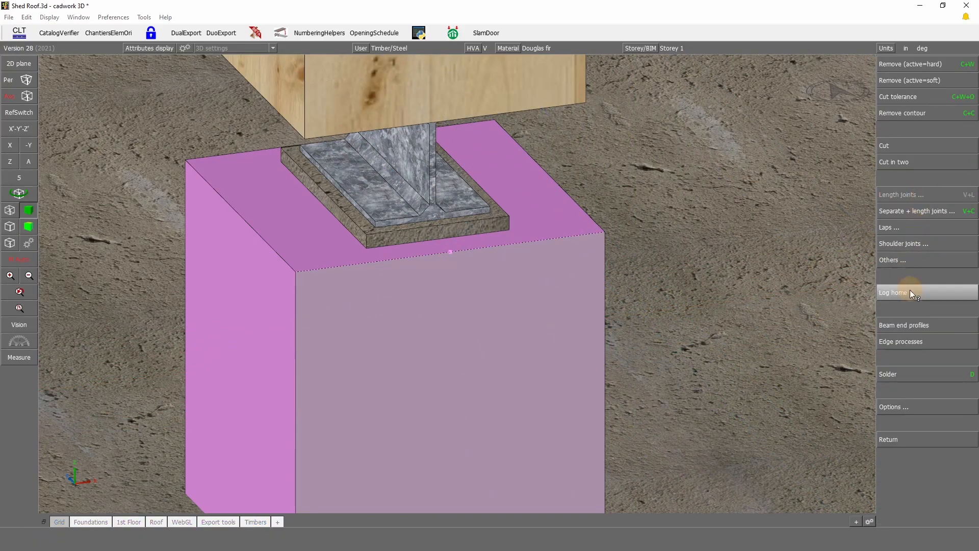
left_click(922, 344)
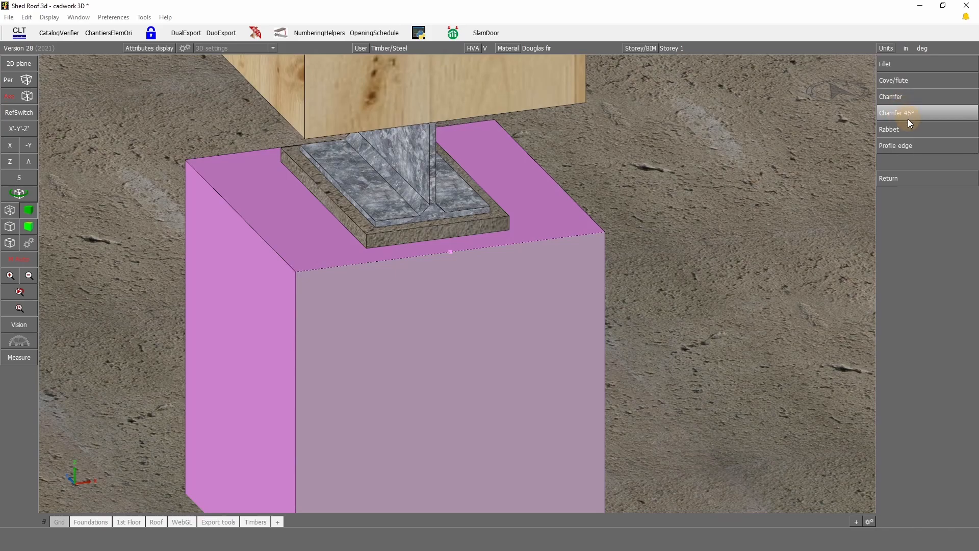
left_click(907, 114)
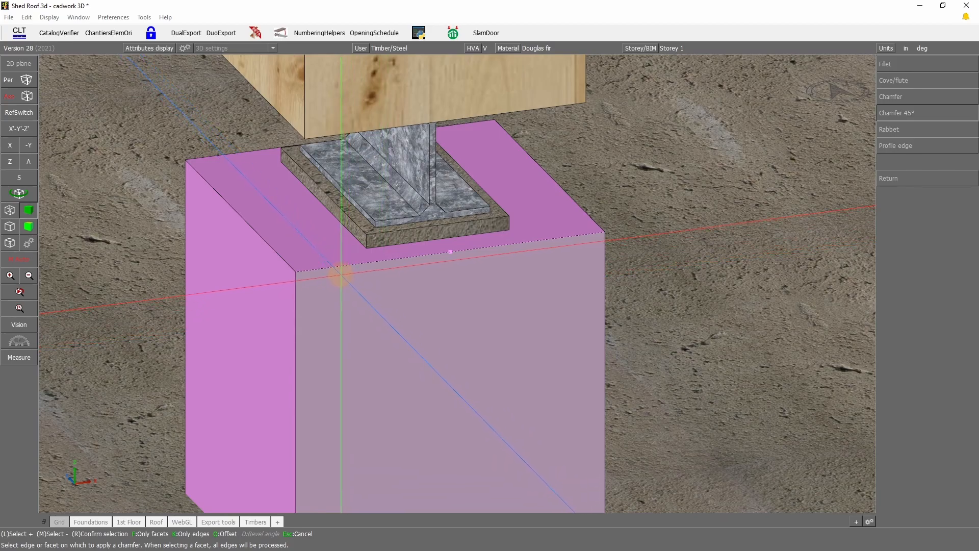
left_click(332, 264)
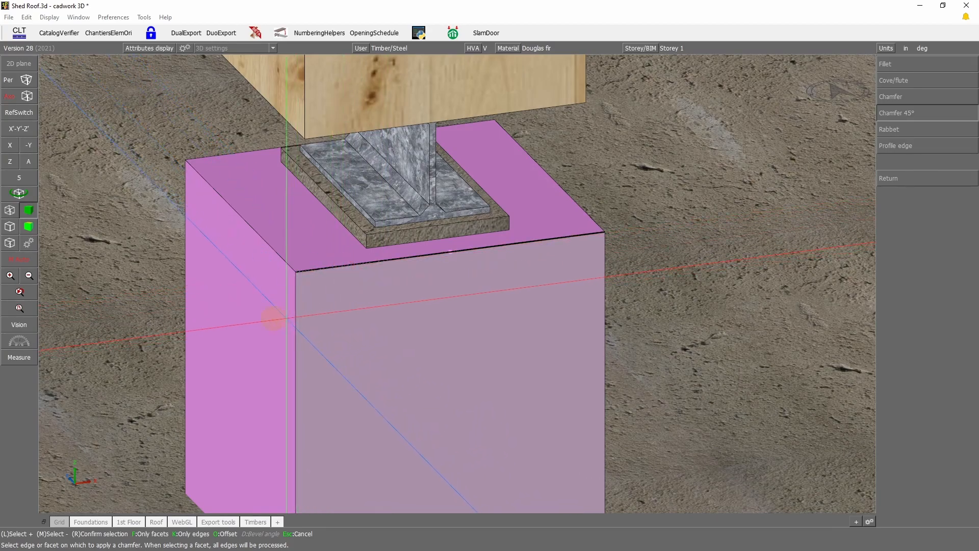
mouse_move(123, 332)
left_mouse_down()
mouse_move(592, 109)
mouse_move(564, 122)
mouse_move(651, 107)
left_mouse_up()
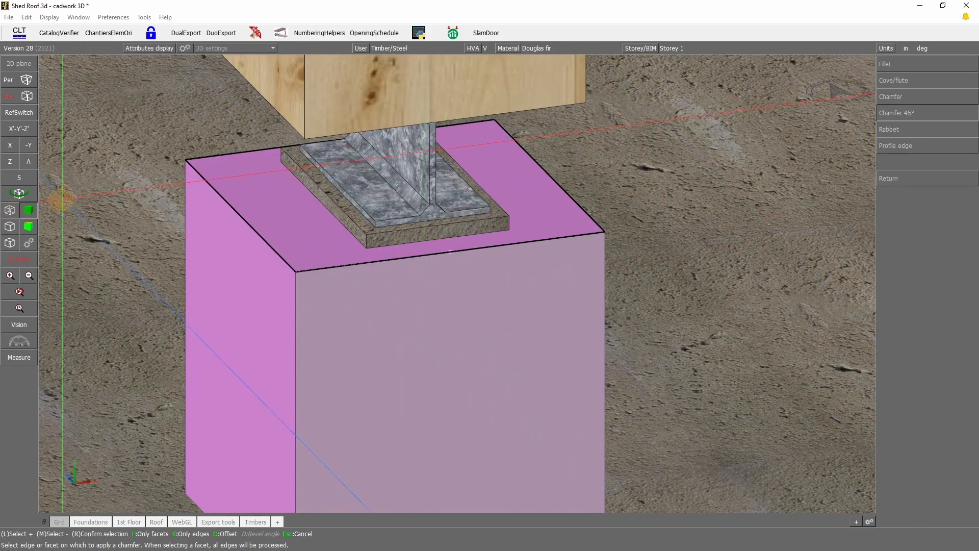
left_click(12, 195)
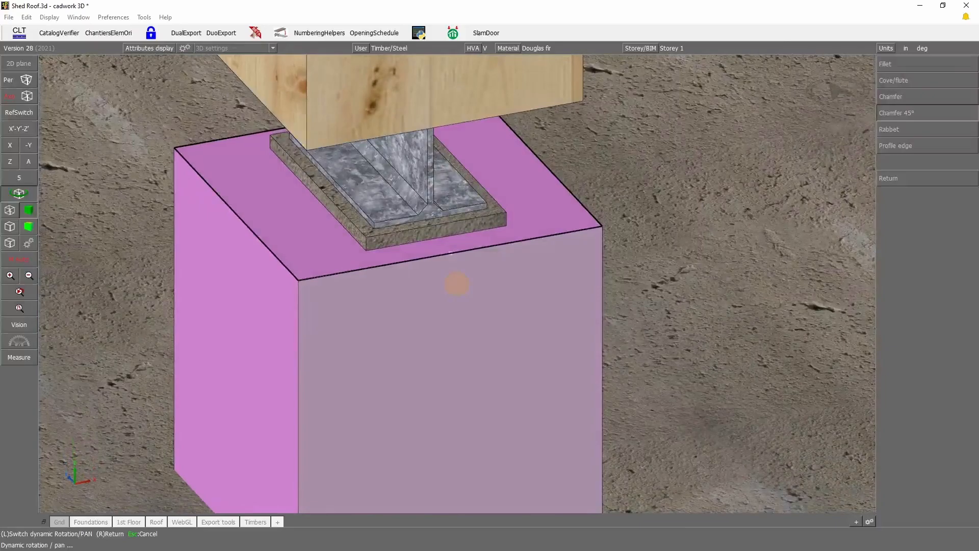
right_click(457, 284)
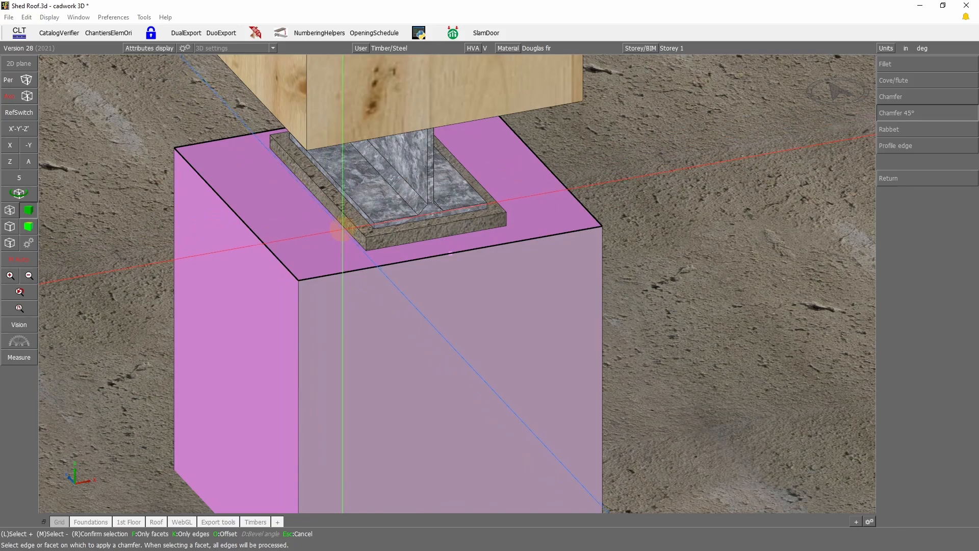
right_click(342, 228)
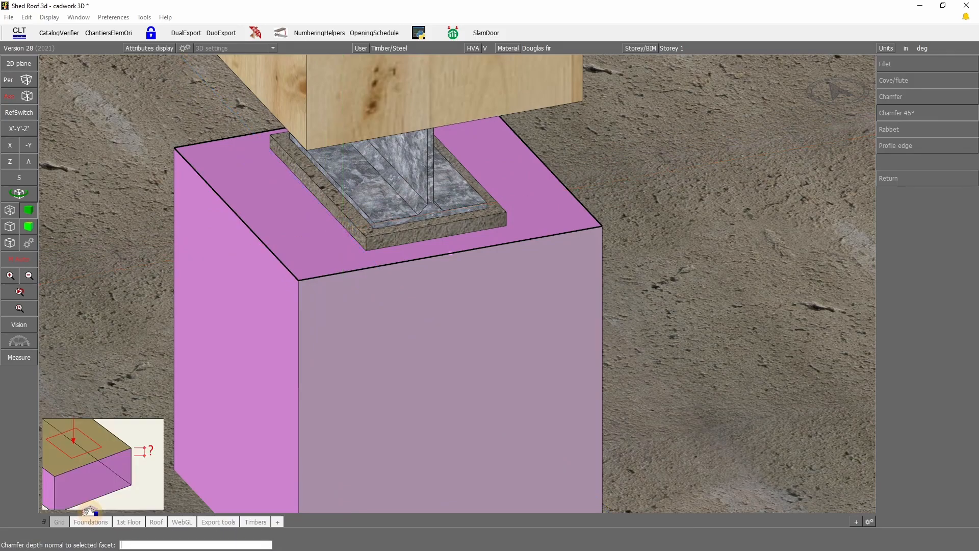
type("1.5")
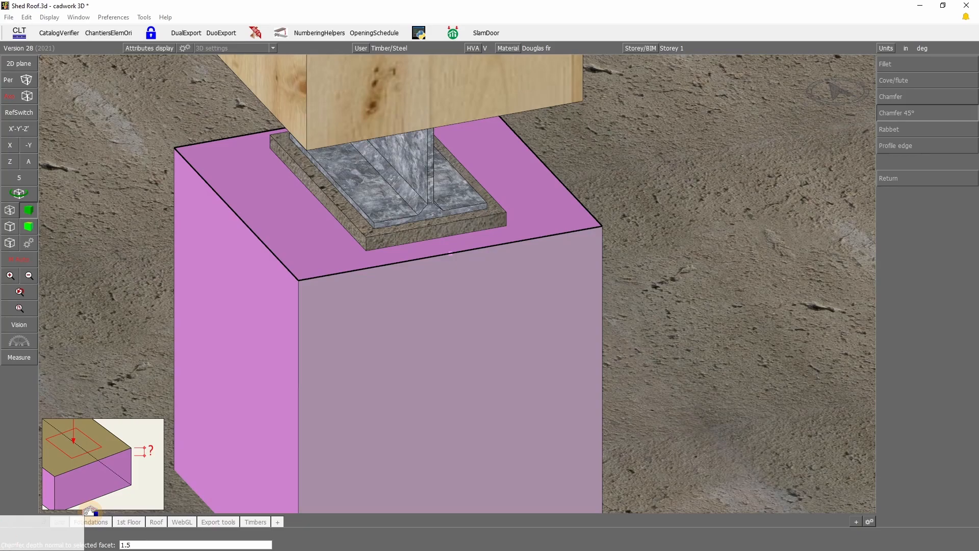
key("Return")
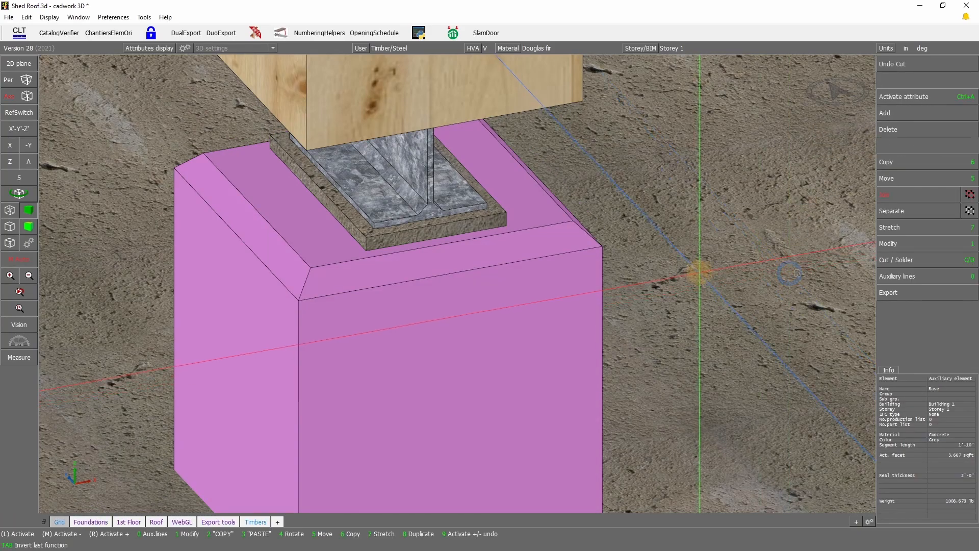
Step: Apply a 45° chamfer with a depth of 1" to all top edges of the thin concrete pad under the steel shape
left_click(494, 212)
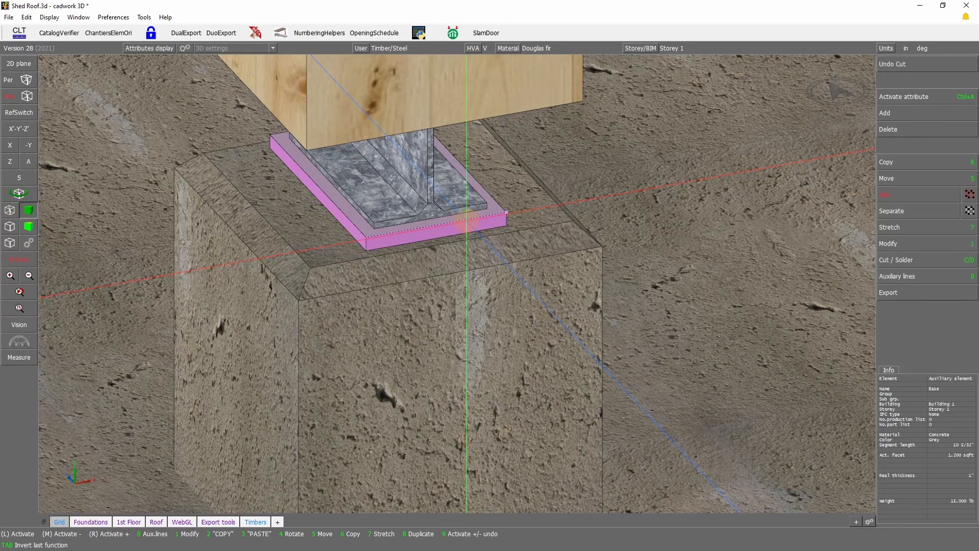
left_click(469, 215)
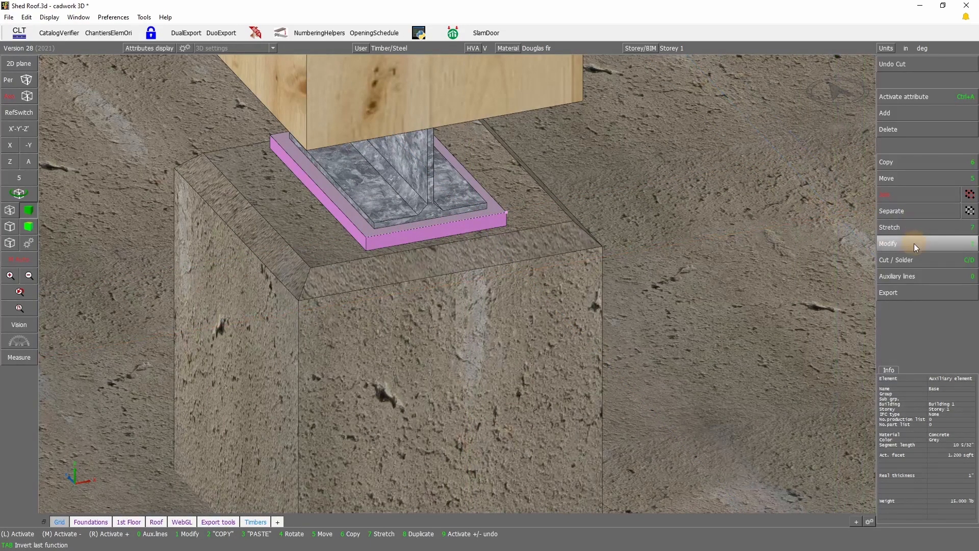
left_click(910, 259)
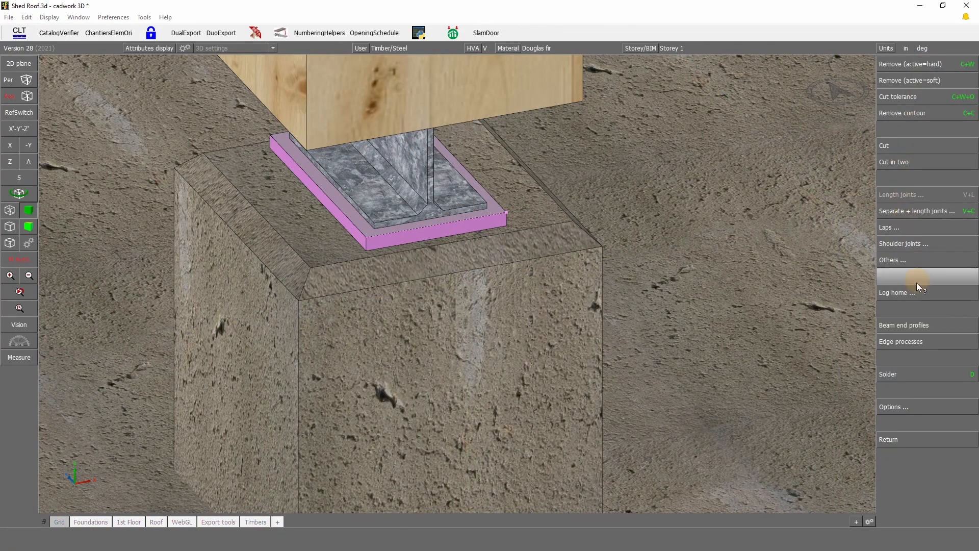
left_click(901, 341)
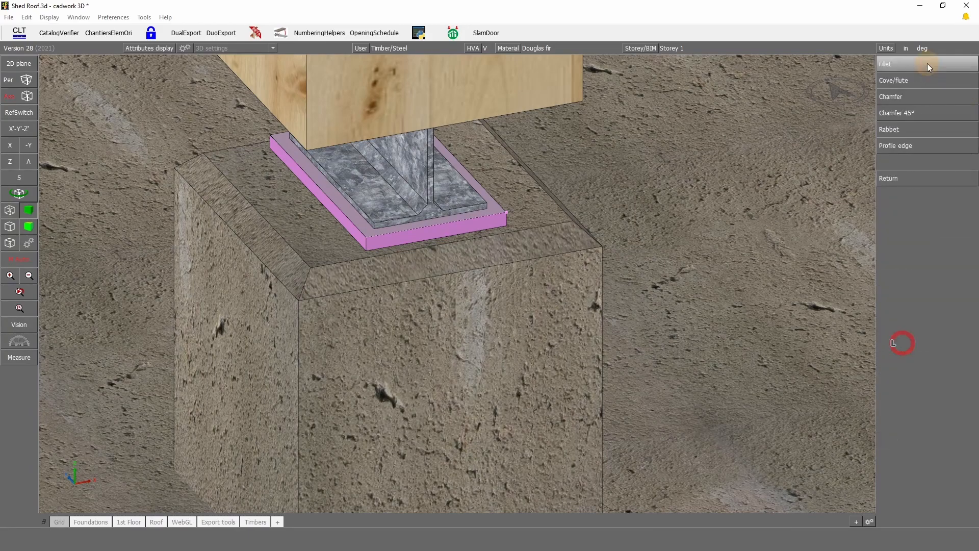
left_click(929, 114)
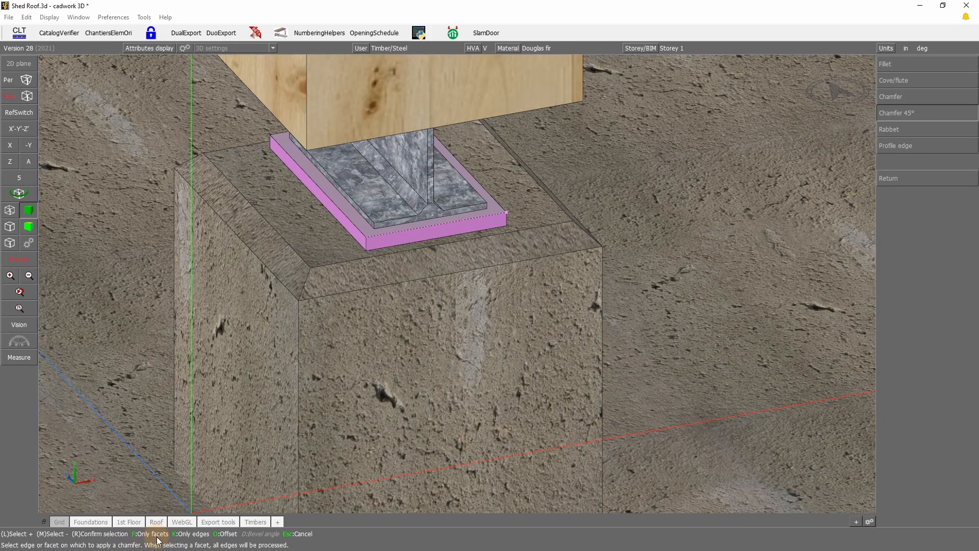
key("f")
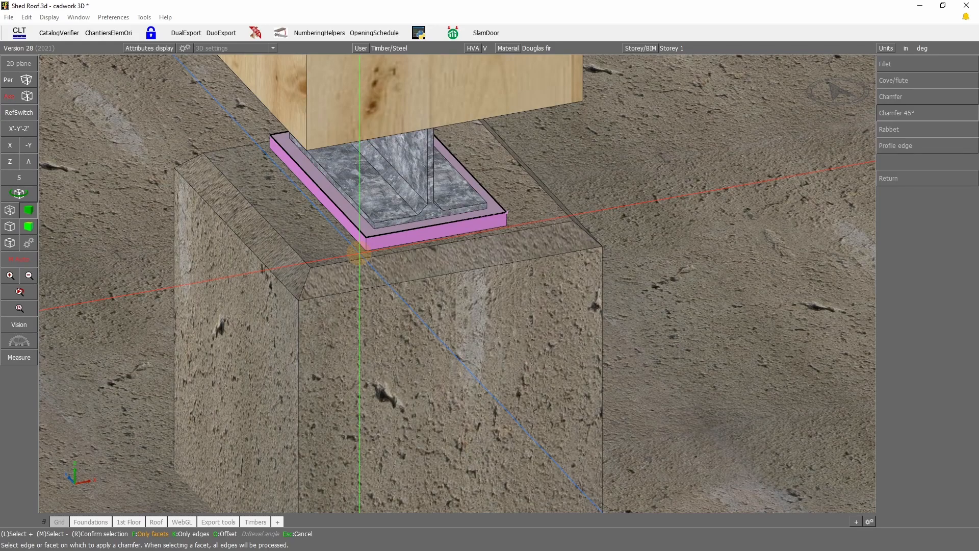
left_click(360, 254)
right_click(359, 253)
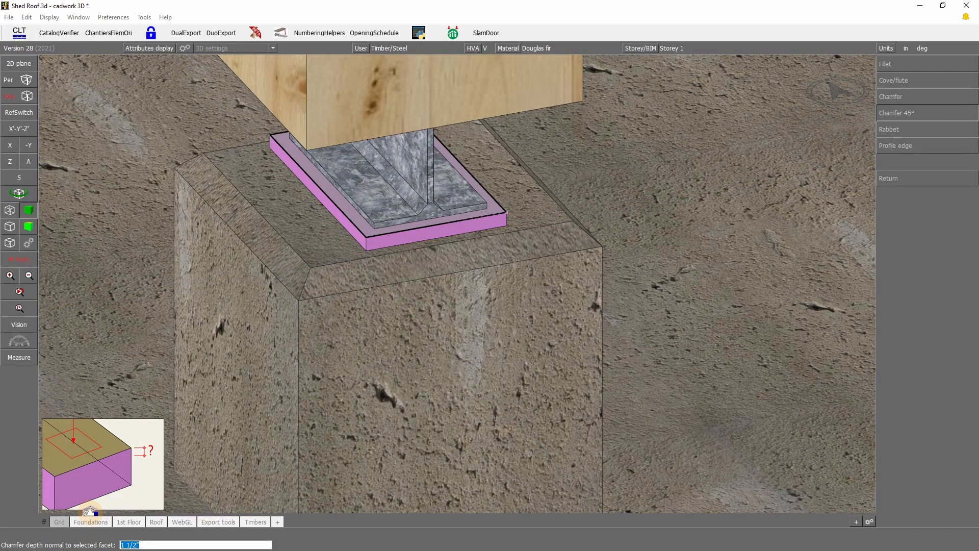
type("1")
key("Return")
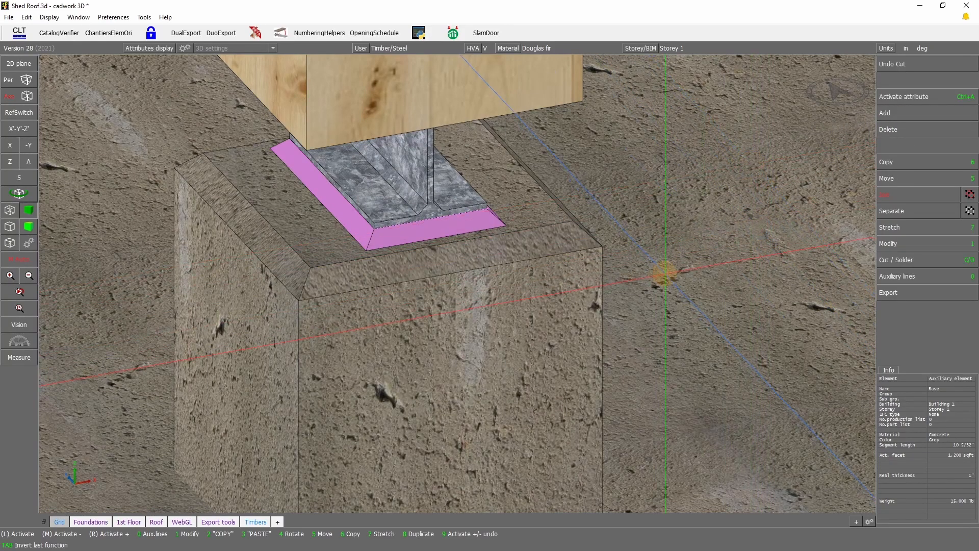
Step: Open a 2D plane perpendicular to Y through the middle of the steel shape's bottom flange edge, with the shape deselected
scroll(399, 267, "down", 5)
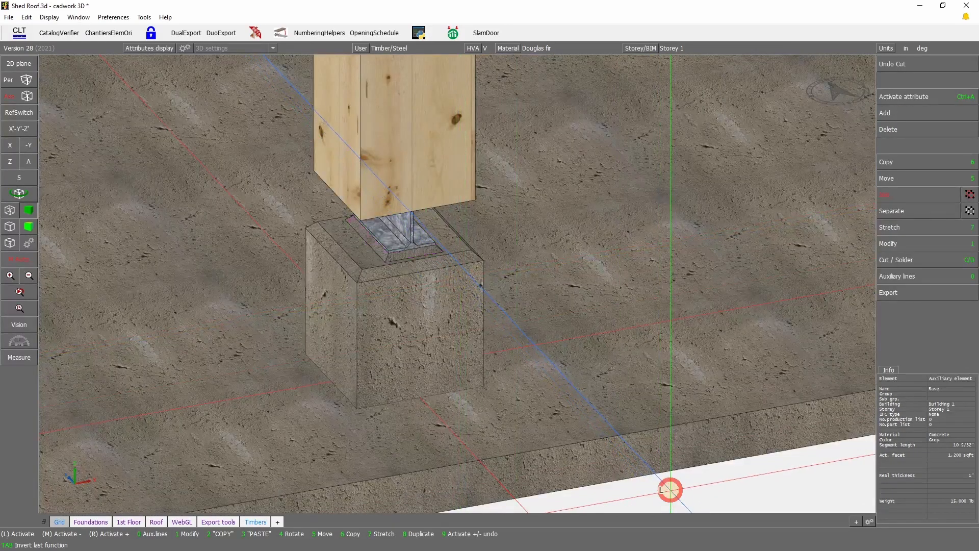
scroll(445, 258, "up", 4)
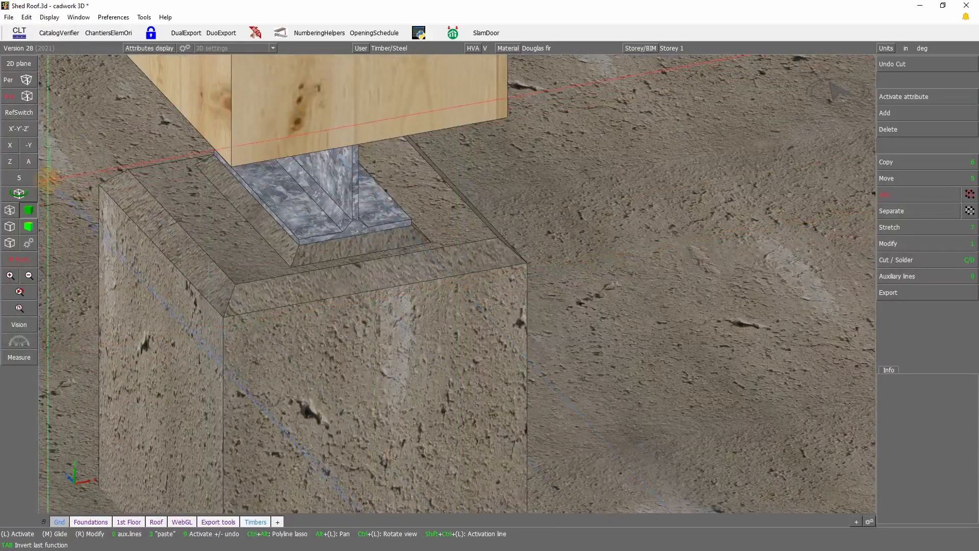
left_click(19, 193)
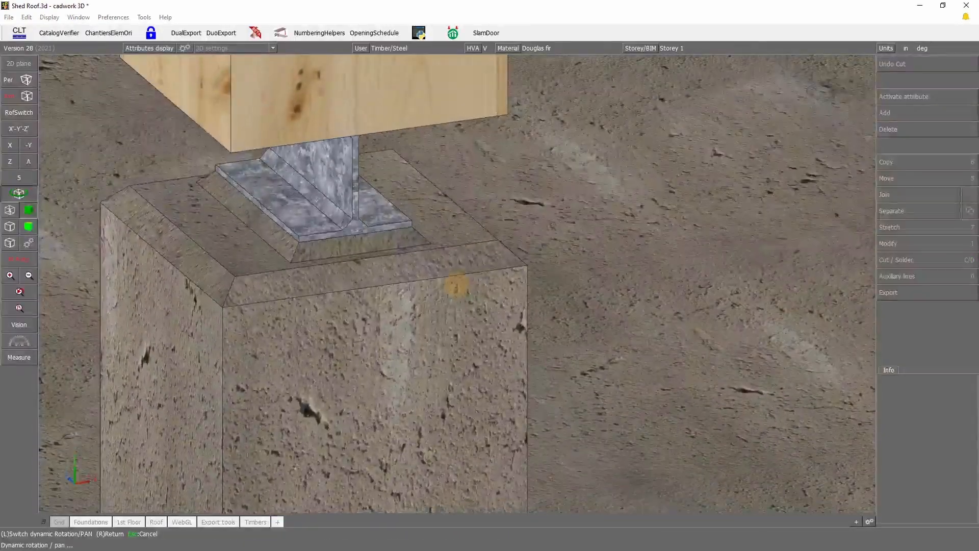
right_click(457, 287)
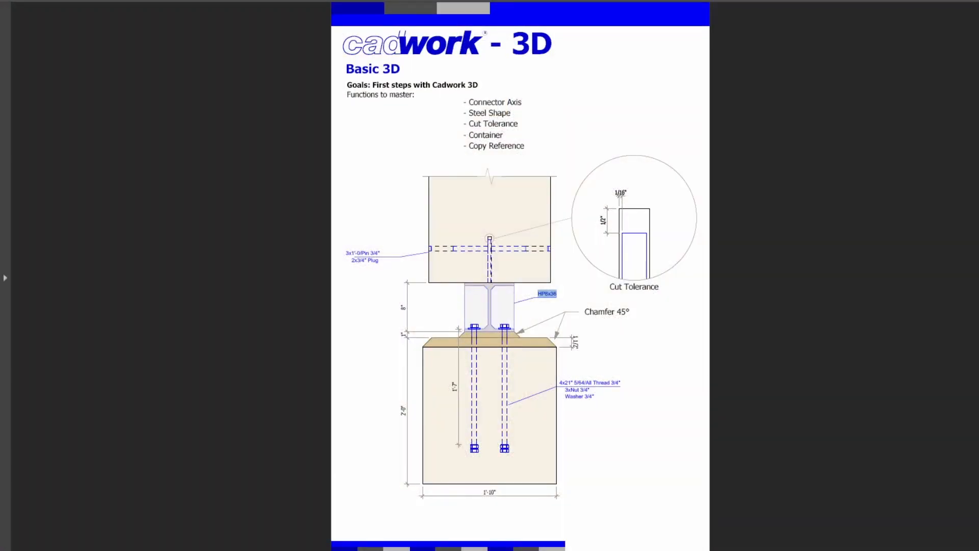
scroll(547, 294, "down", 1)
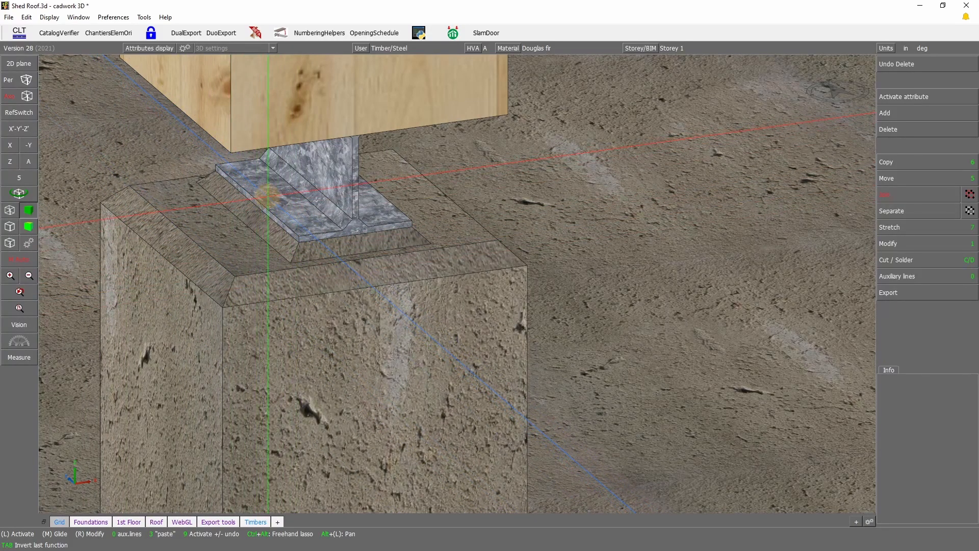
left_click(268, 197)
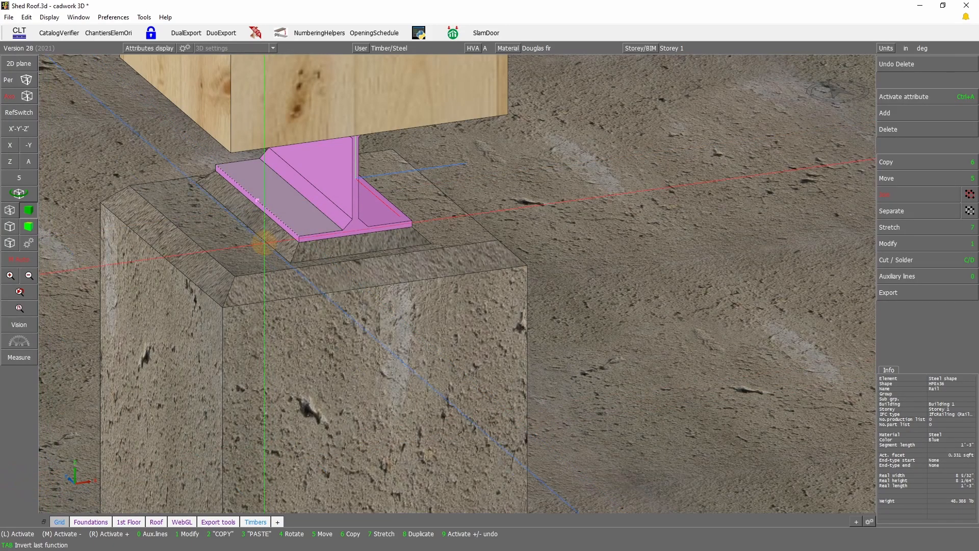
key("alt+y")
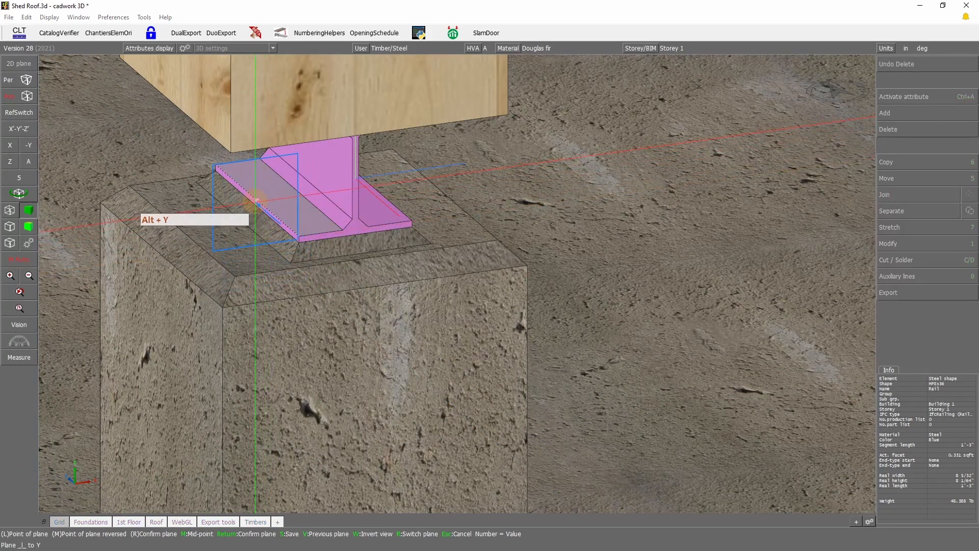
left_click(254, 197)
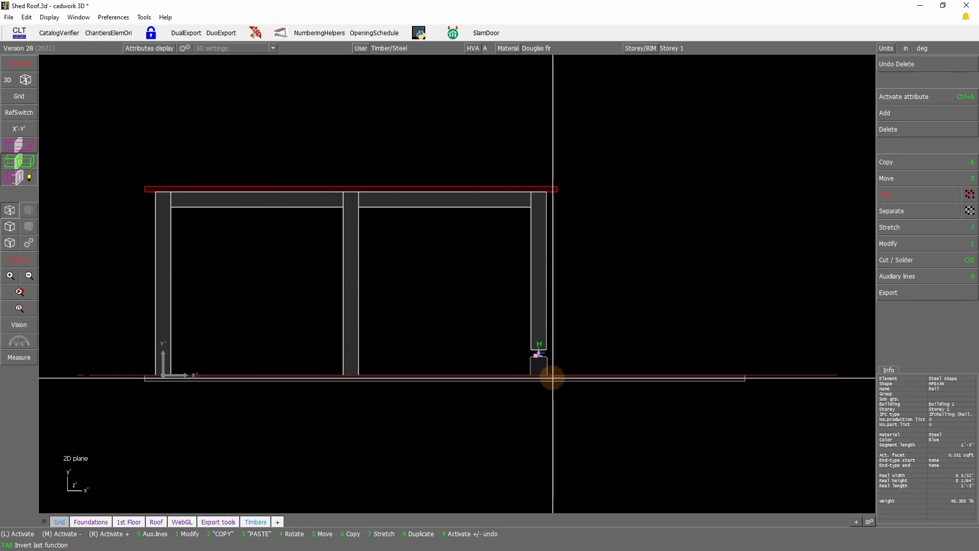
scroll(538, 354, "up", 6)
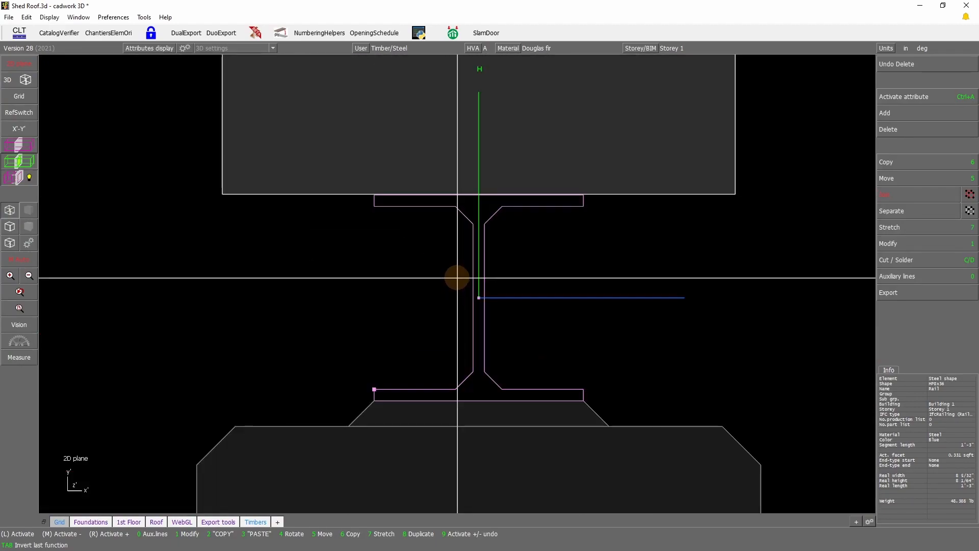
left_click(586, 327)
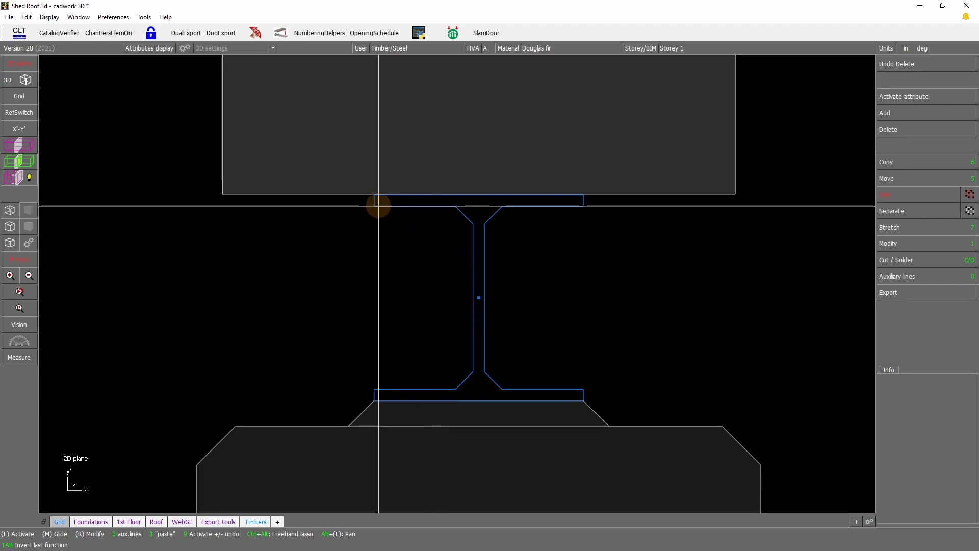
Step: Set the placement of new elements to on axis (A) relative to the current 2D plane
left_click(473, 48)
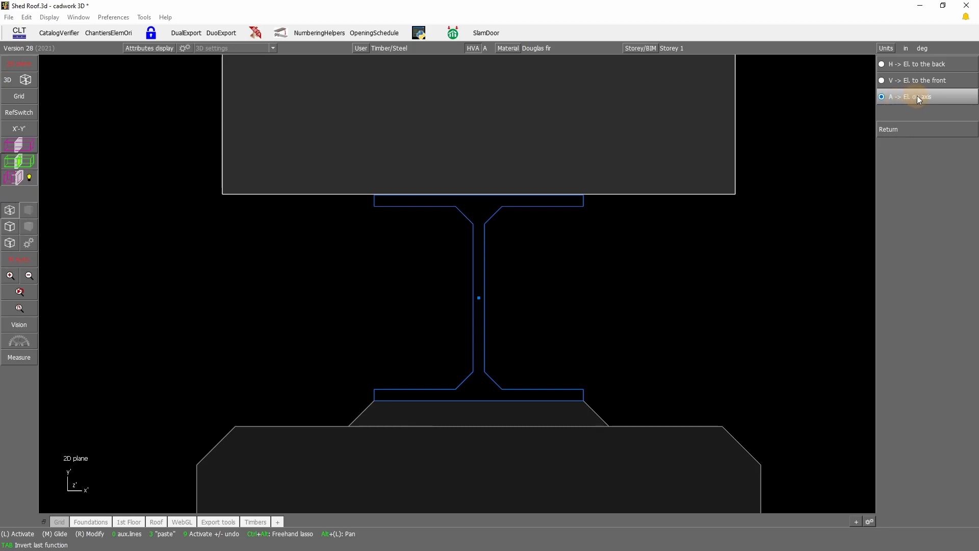
left_click(931, 99)
right_click(640, 346)
left_click(633, 341)
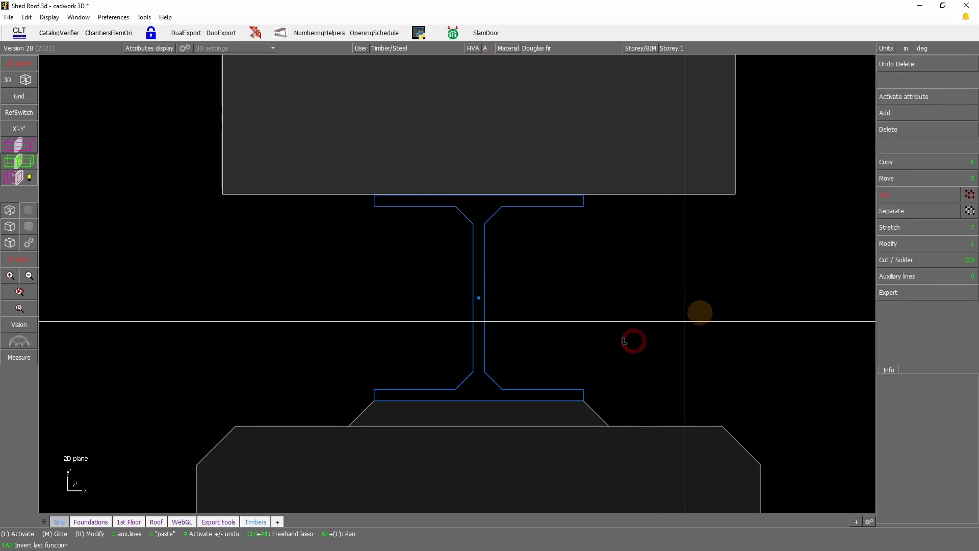
Step: Start a front (W+L) contour panel in Steel named Plate with a thickness of 1/2"
left_click(888, 113)
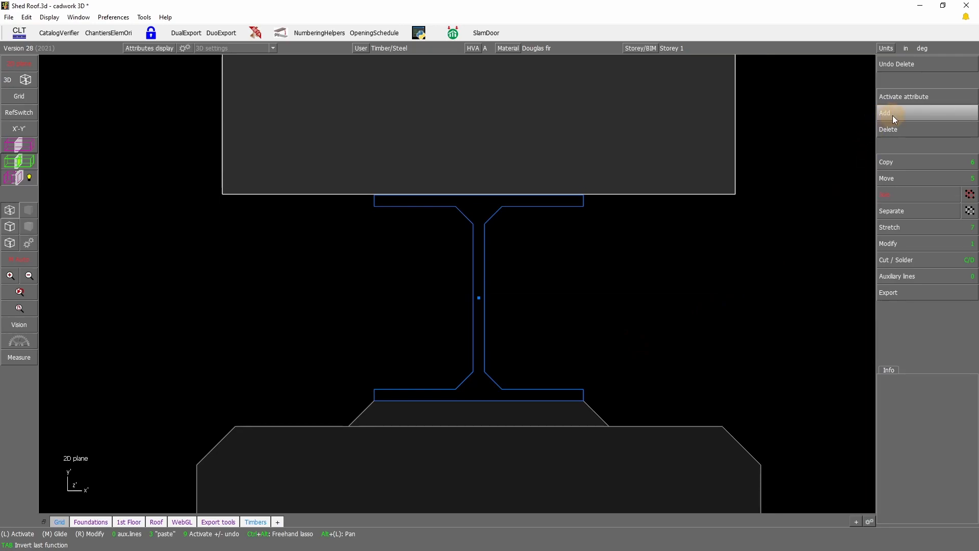
left_click(922, 160)
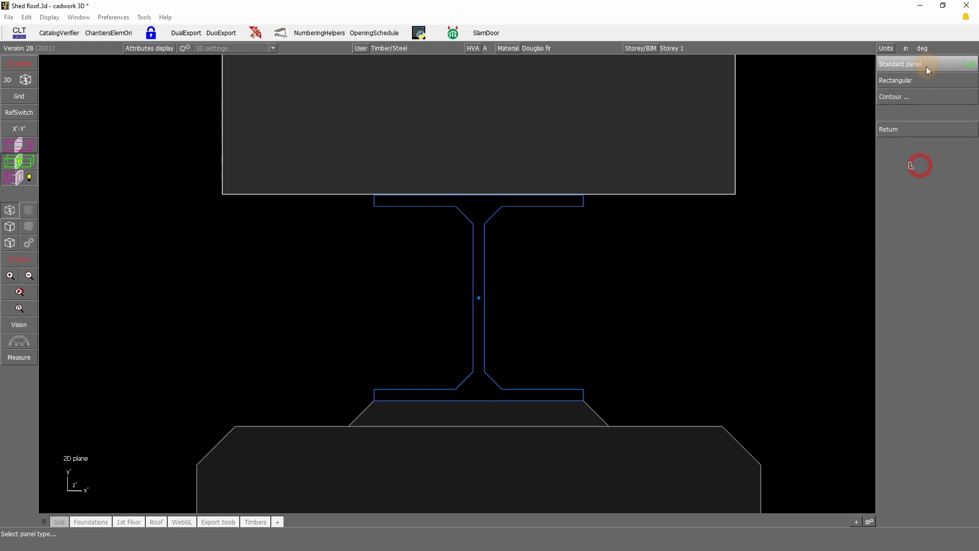
left_click(915, 97)
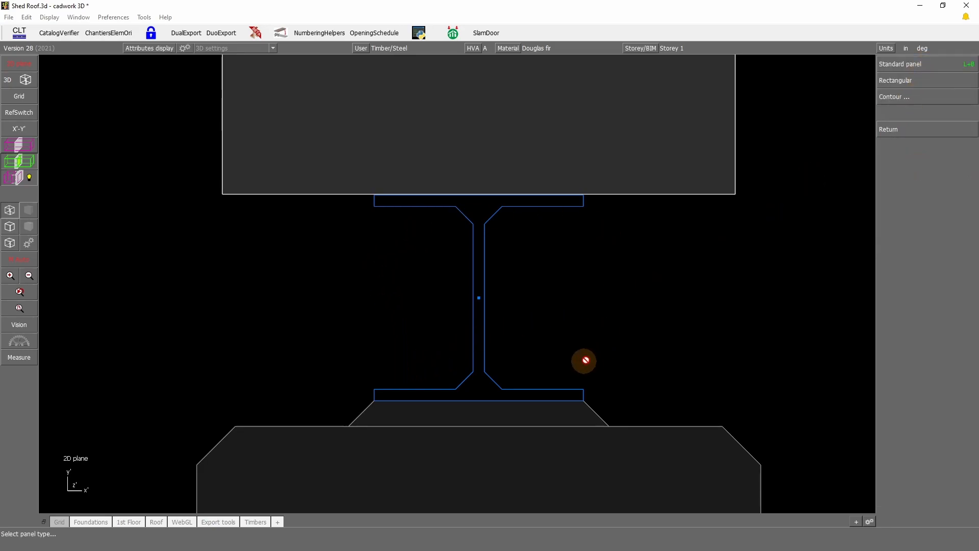
left_click(914, 99)
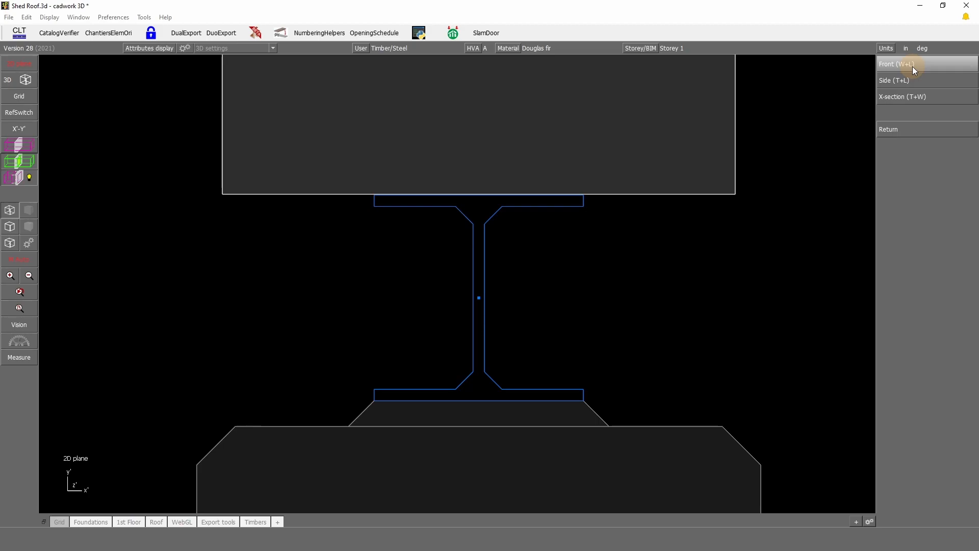
left_click(913, 65)
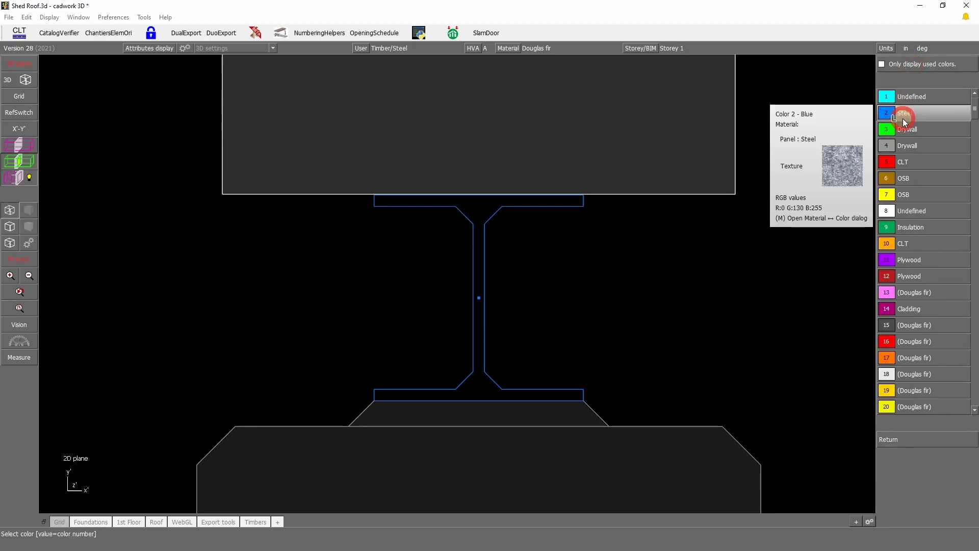
left_click(903, 115)
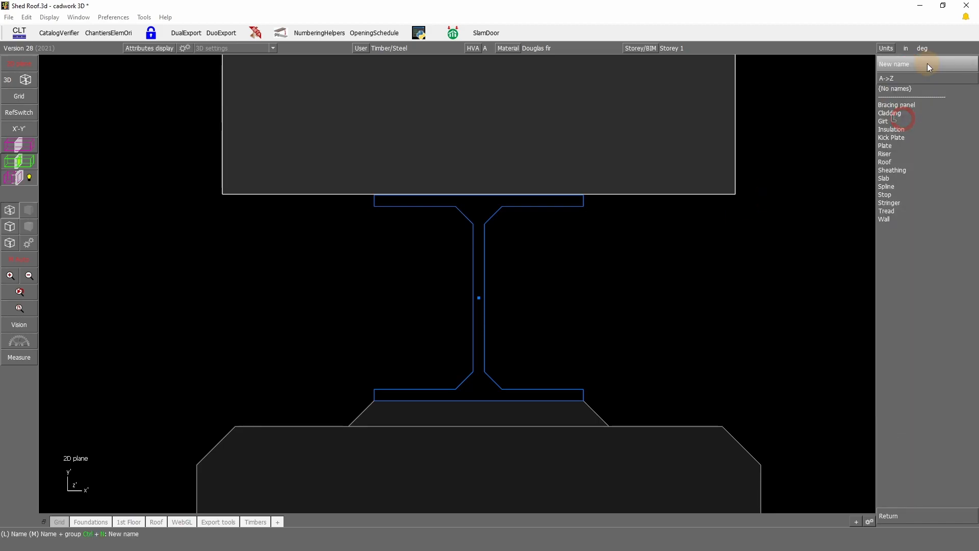
left_click(901, 148)
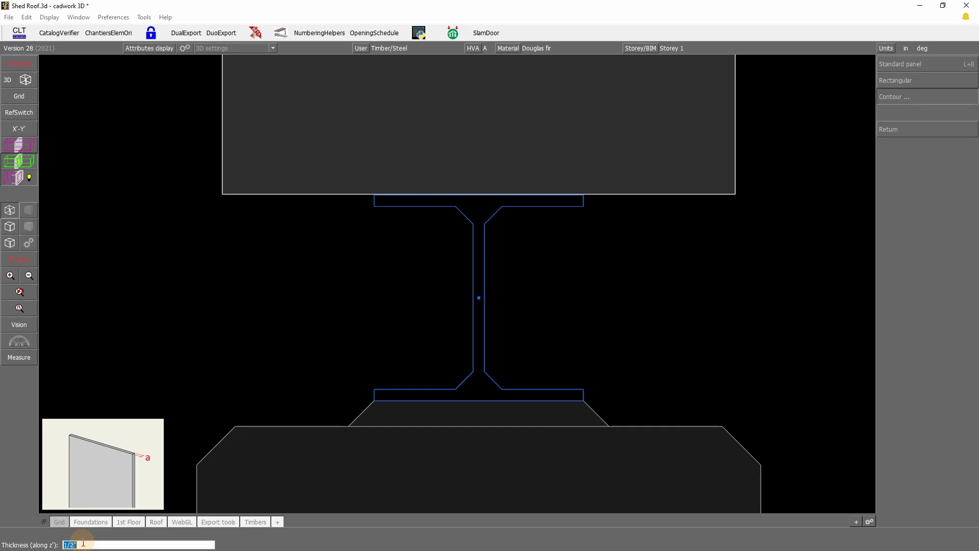
key("Return")
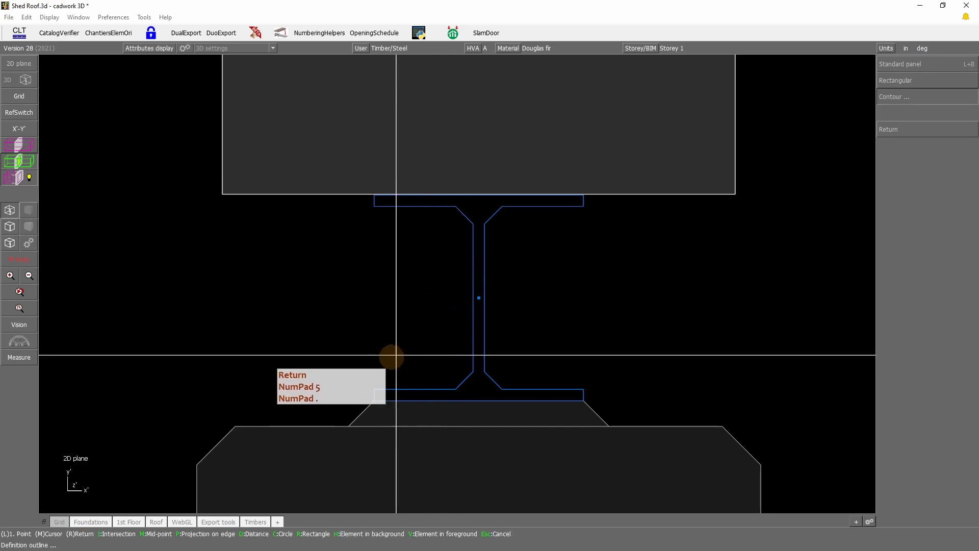
Step: Outline the steel plate through the four inner flange corners of the steel shape and define its length axis along a vertical edge
left_click(374, 389)
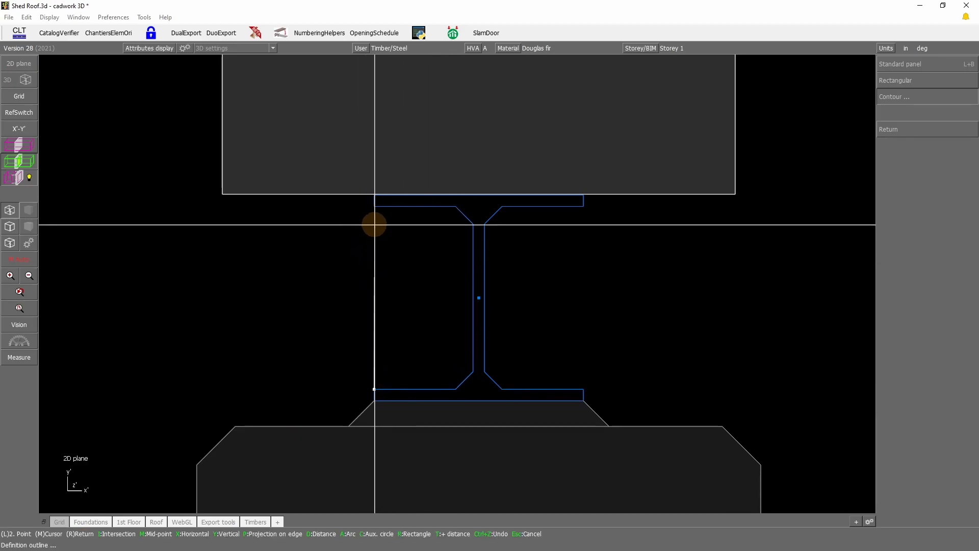
left_click(375, 206)
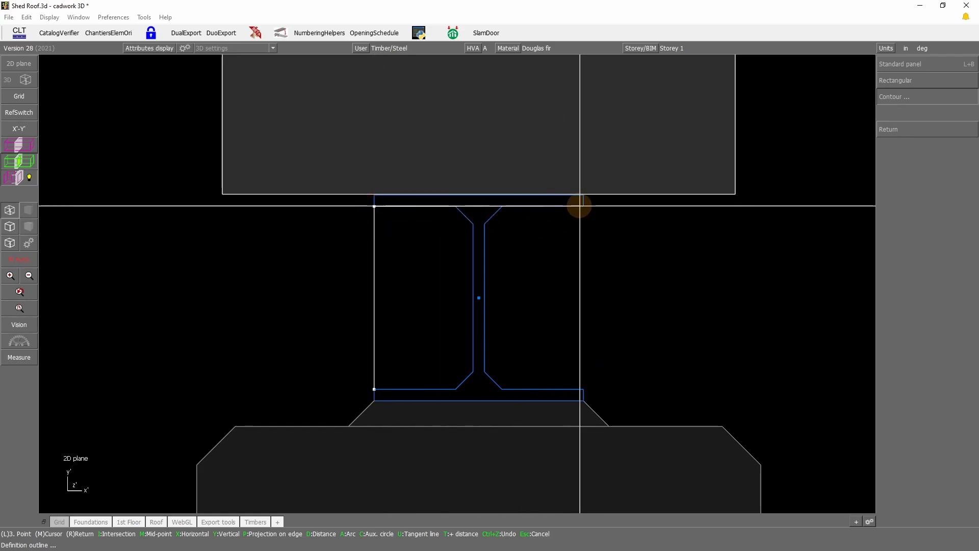
left_click(582, 206)
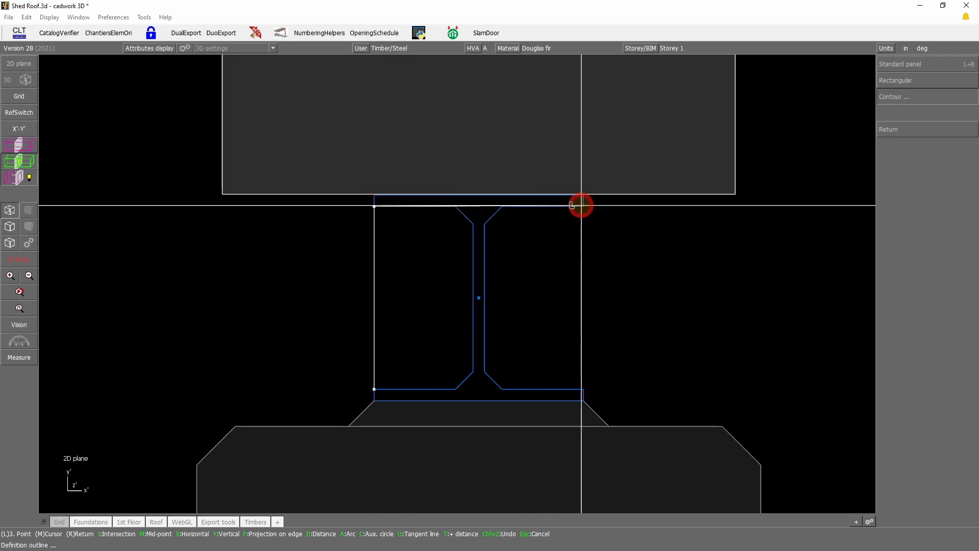
left_click(582, 389)
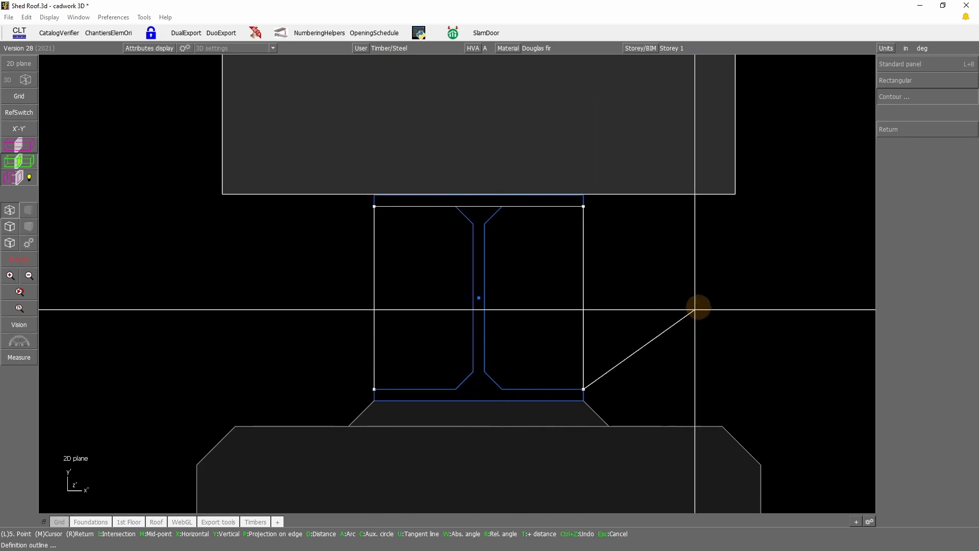
right_click(713, 294)
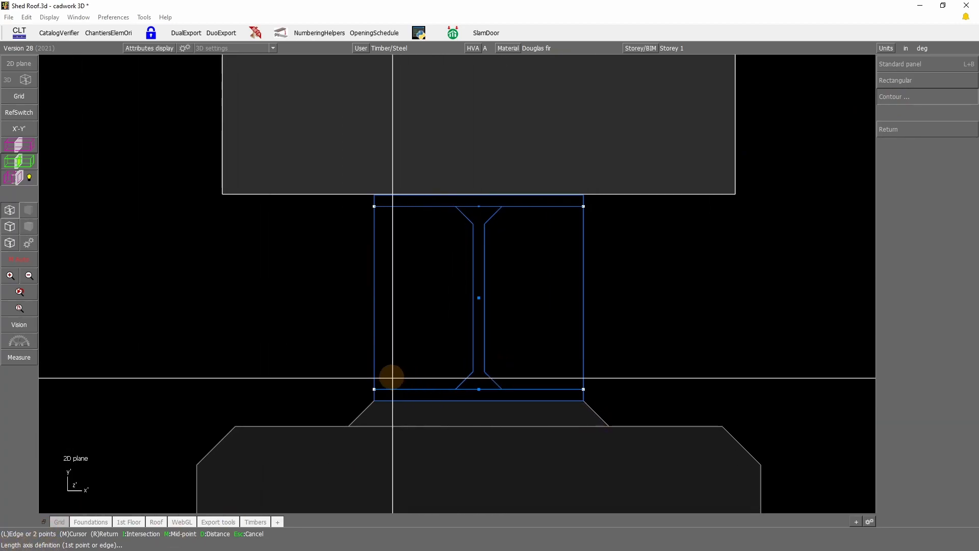
left_click(375, 359)
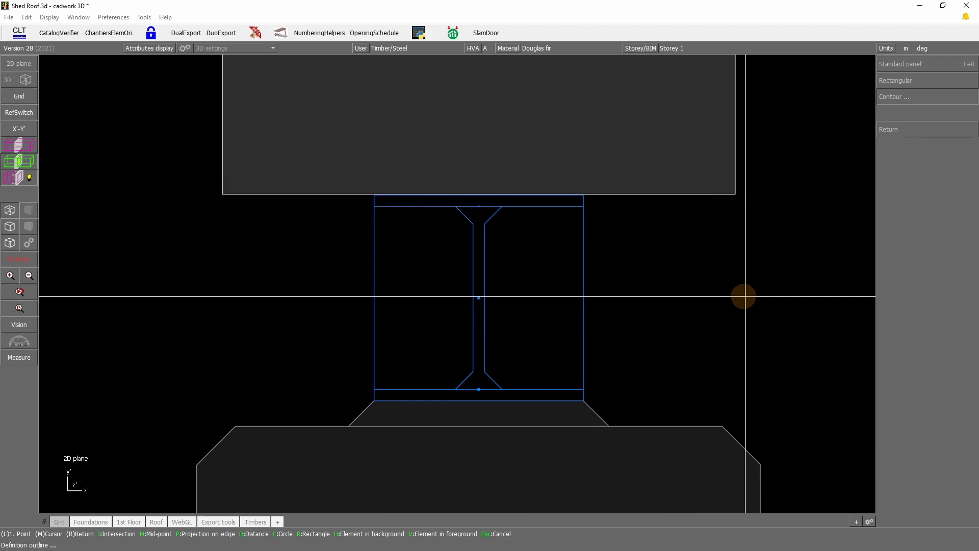
right_click(701, 290)
right_click(851, 121)
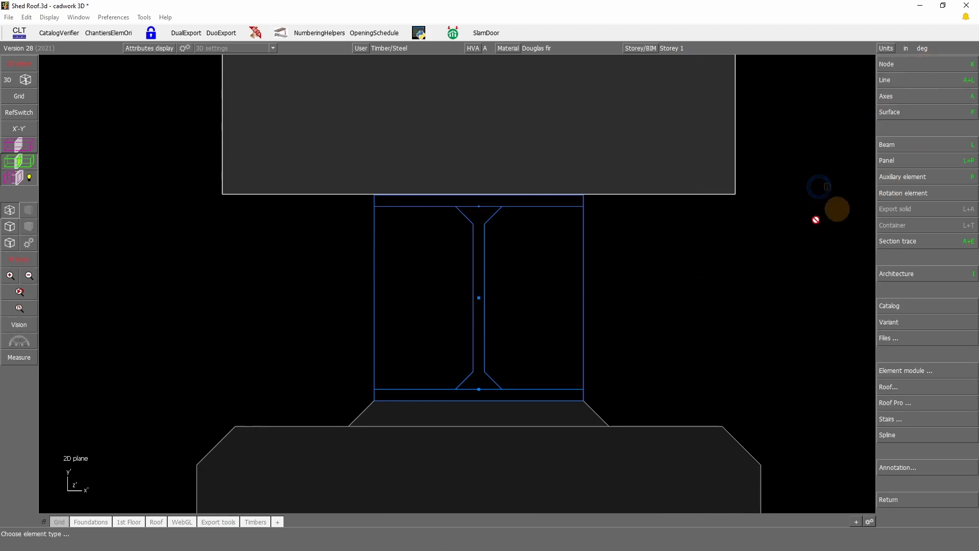
Step: Cut the active plate as the soft element against the steel shape so the web and fillets are removed from it
left_click(557, 267)
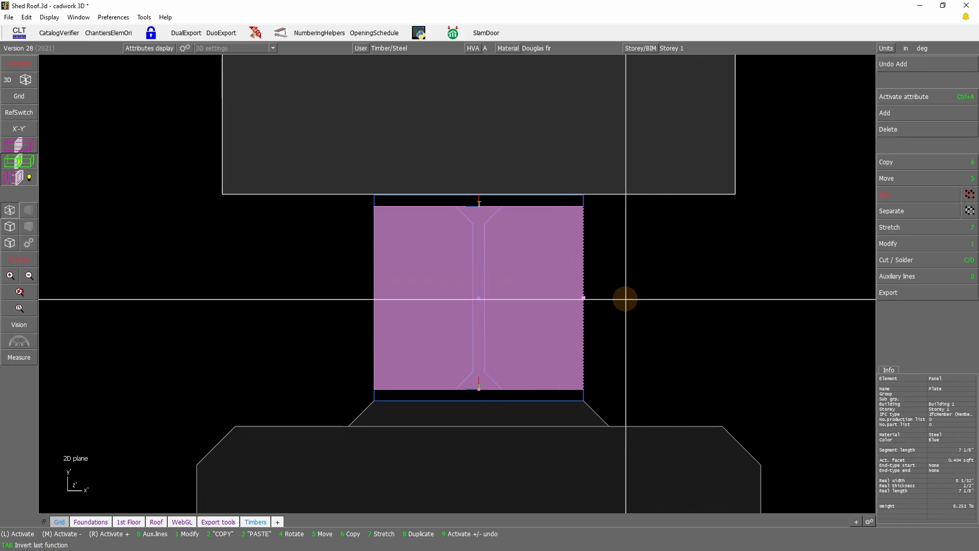
left_click(894, 261)
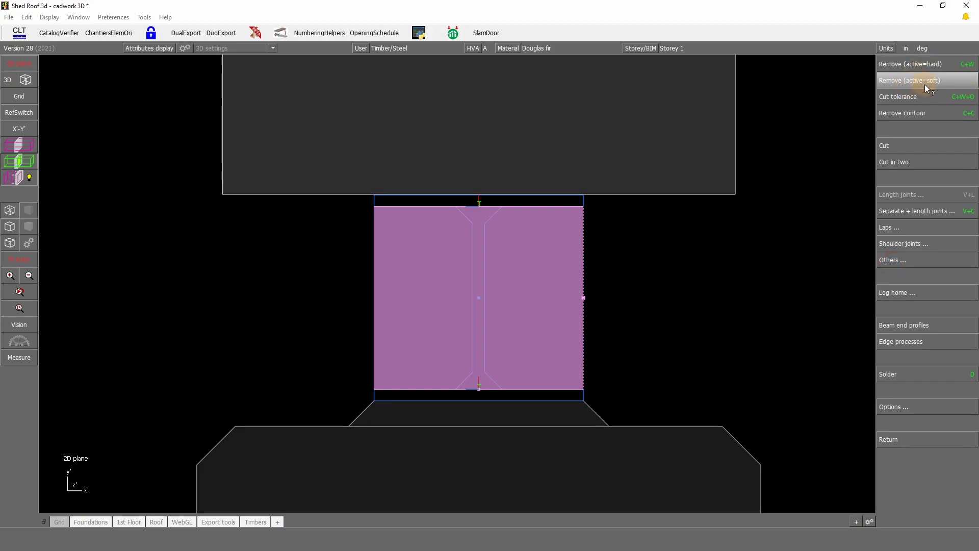
mouse_move(926, 84)
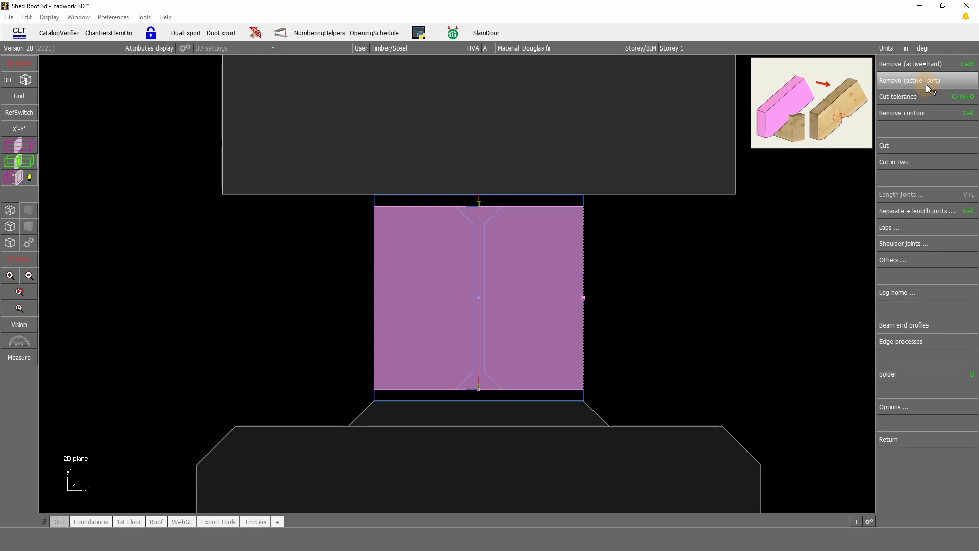
left_click(926, 84)
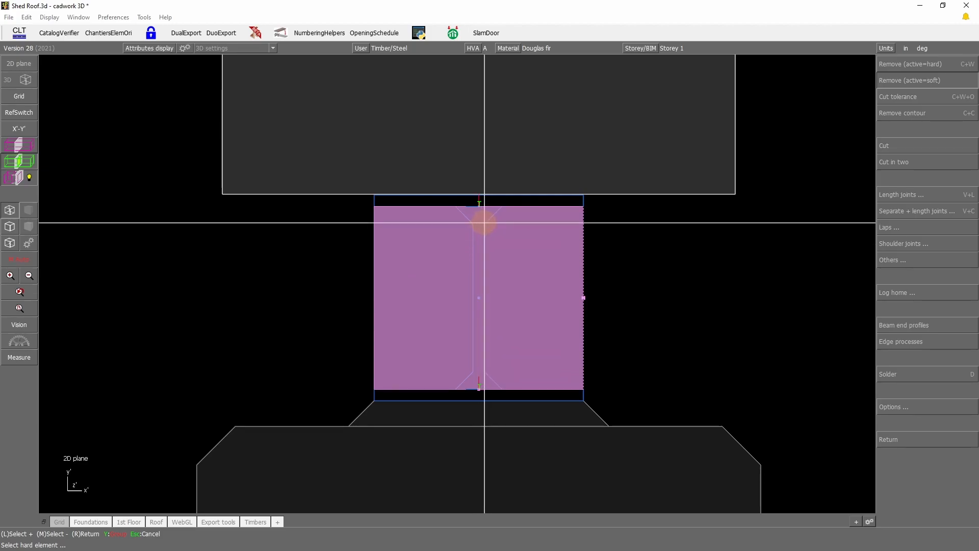
left_click(484, 223)
right_click(705, 292)
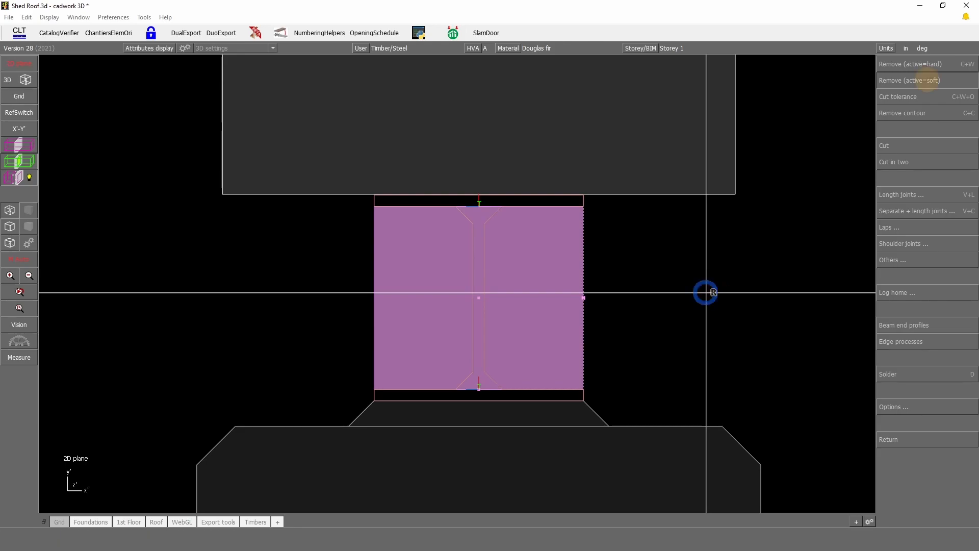
right_click(718, 300)
left_click(672, 337)
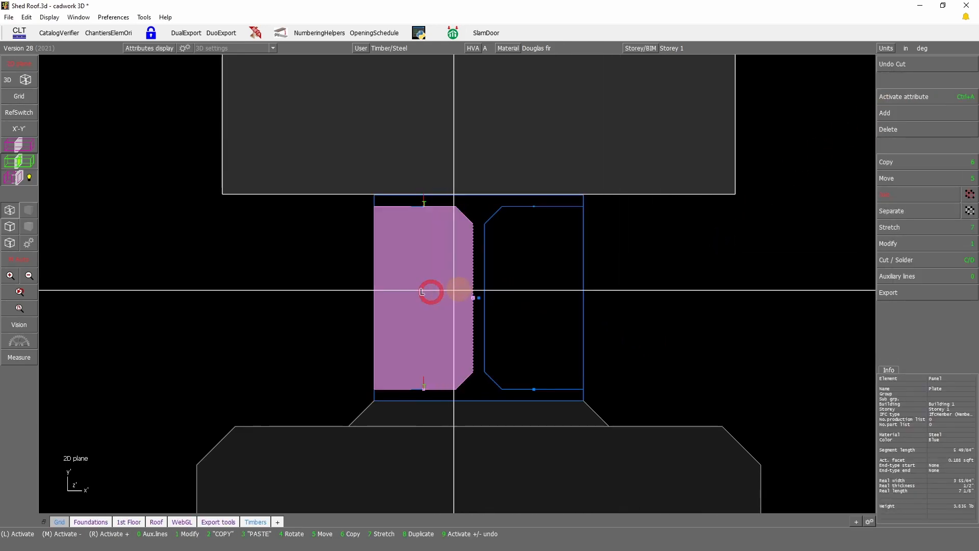
Step: Inspect the two plate pieces on either side of the web by activating each in turn, then deselect them
left_click(522, 289)
left_click(428, 304)
left_click(532, 297)
left_click(420, 293)
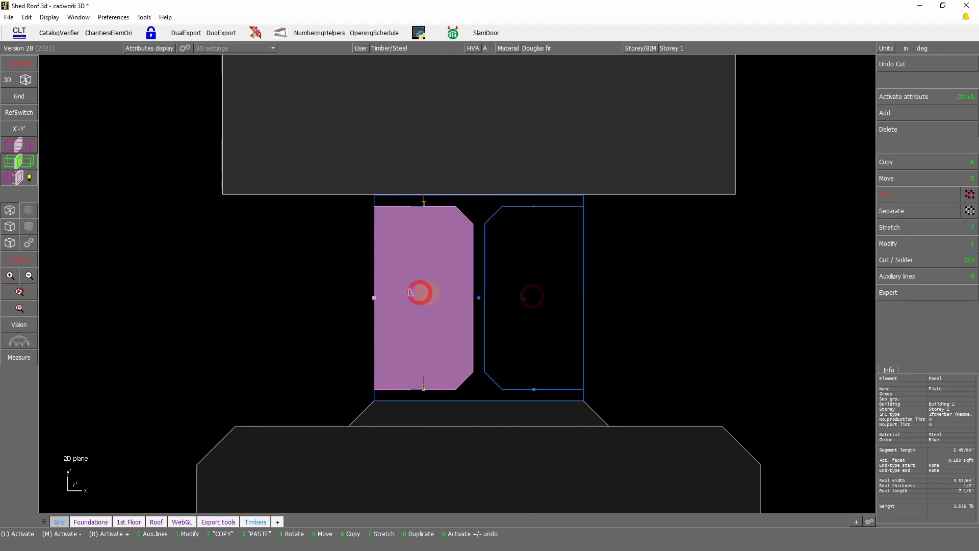
left_click(193, 212)
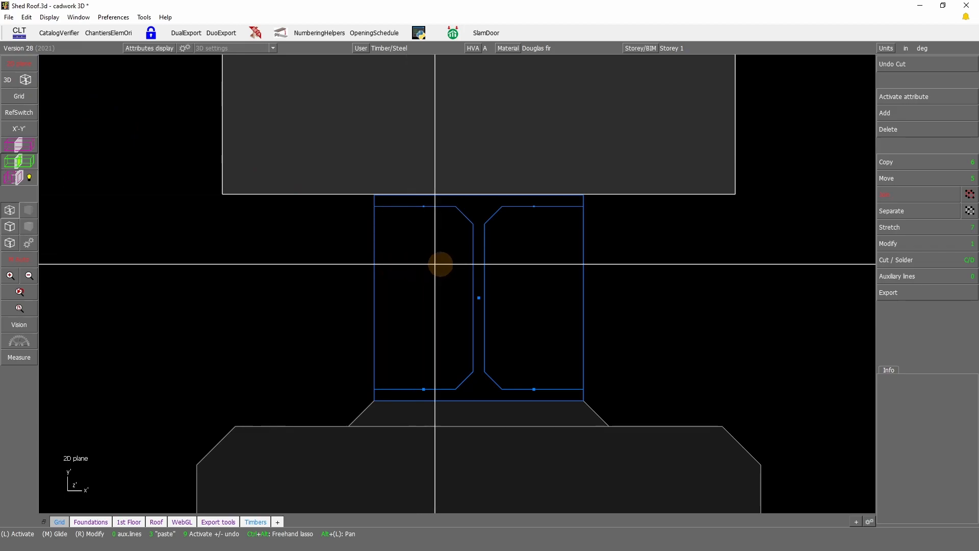
left_click(680, 321)
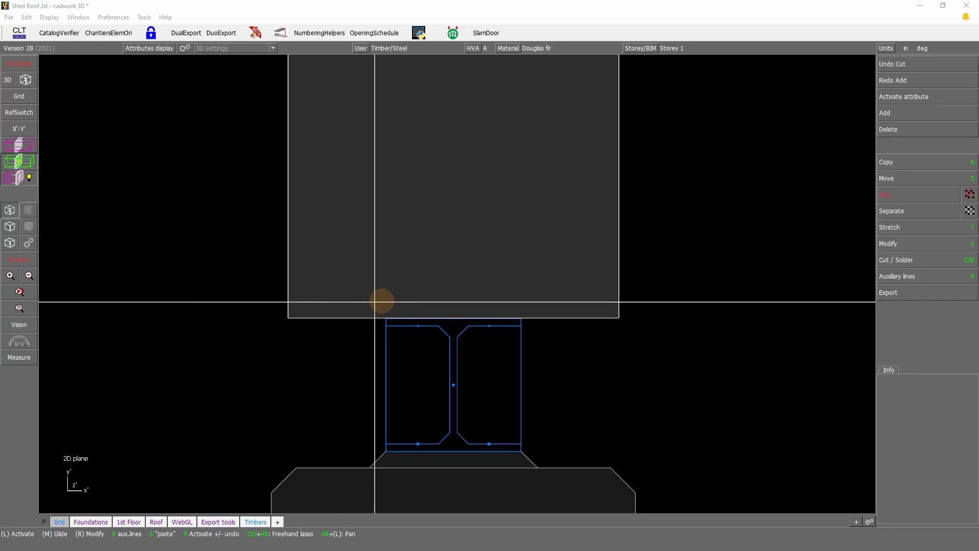
left_click(581, 406)
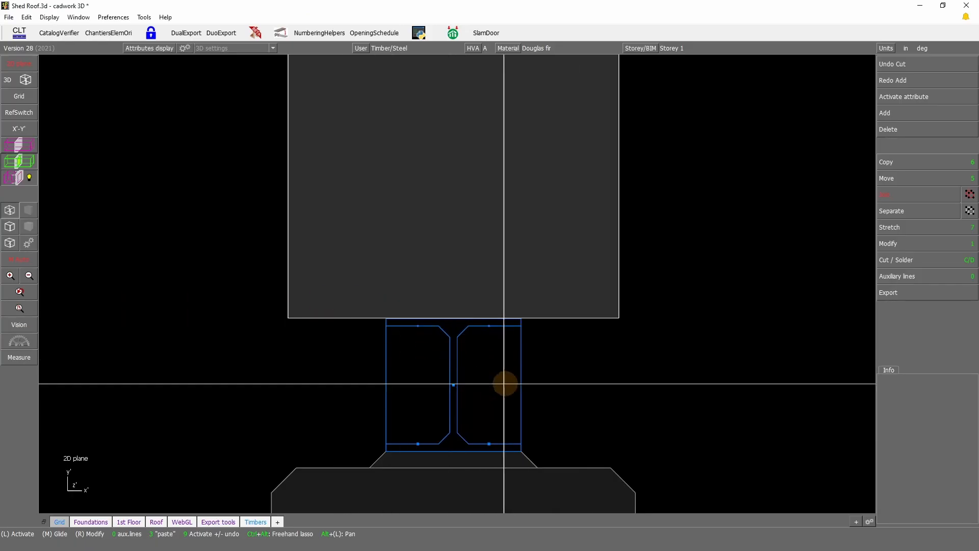
left_click(565, 393)
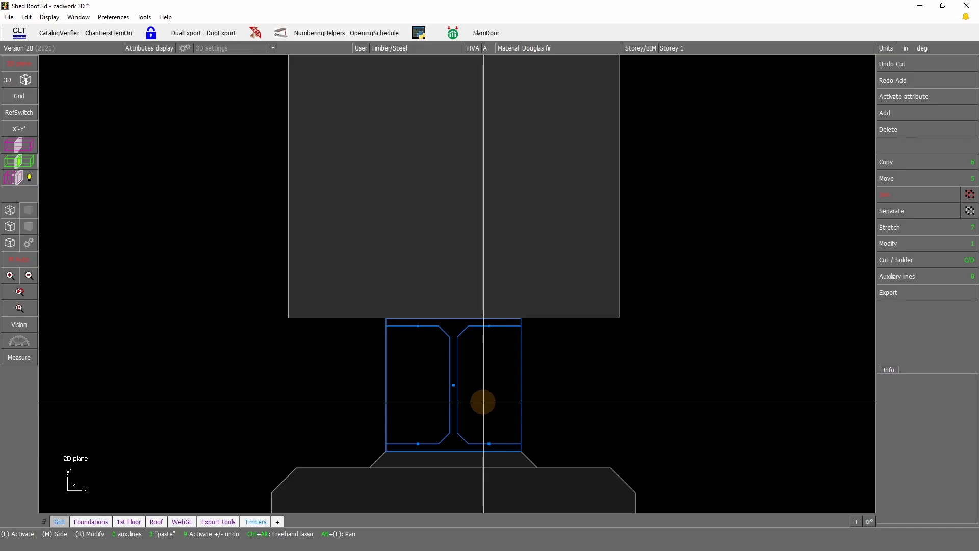
Step: Add a Y-direction auxiliary line through the centre point of the steel shape's web
key("y")
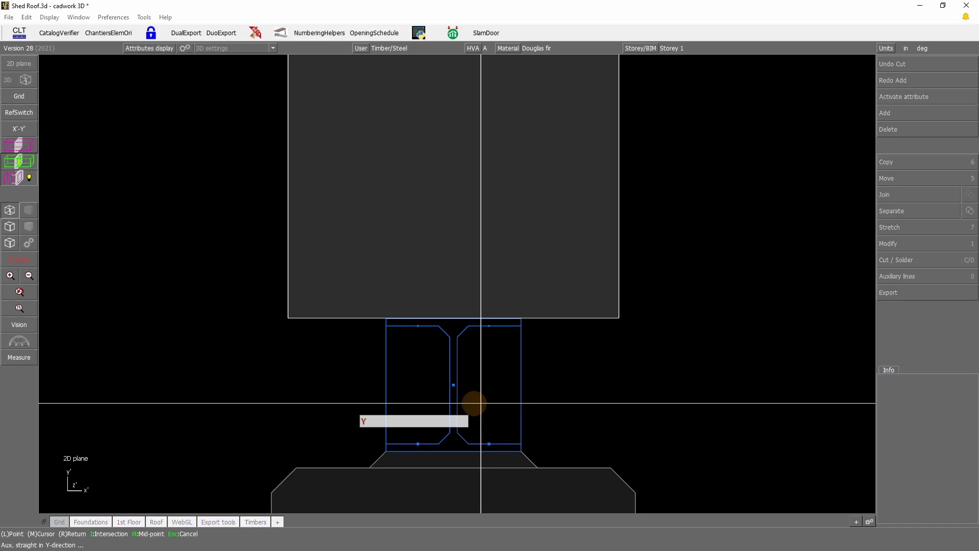
left_click(454, 385)
right_click(618, 398)
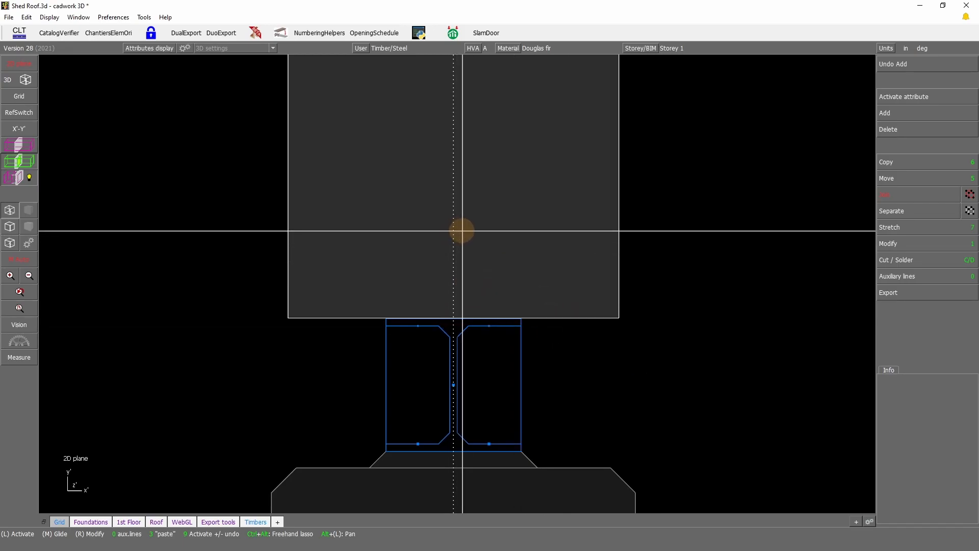
right_click(566, 368)
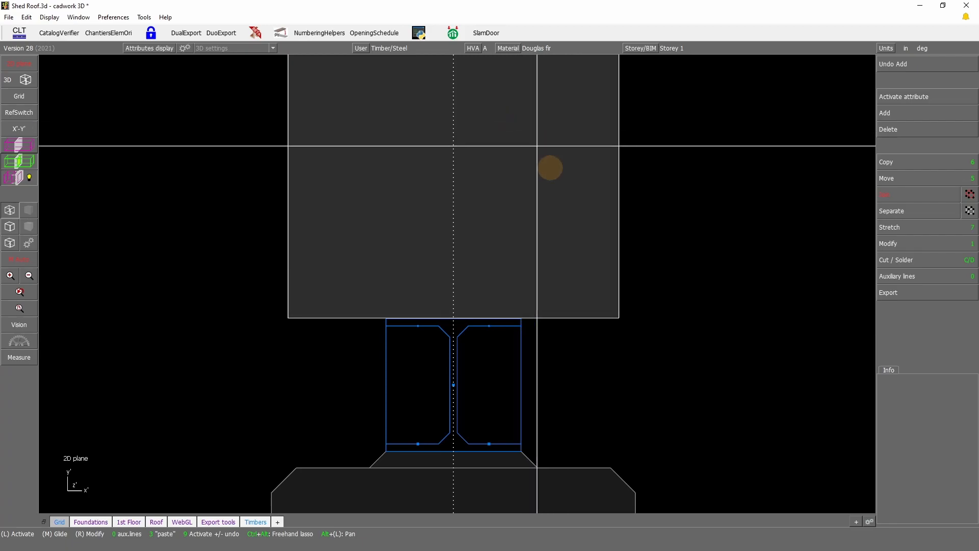
right_click(586, 397)
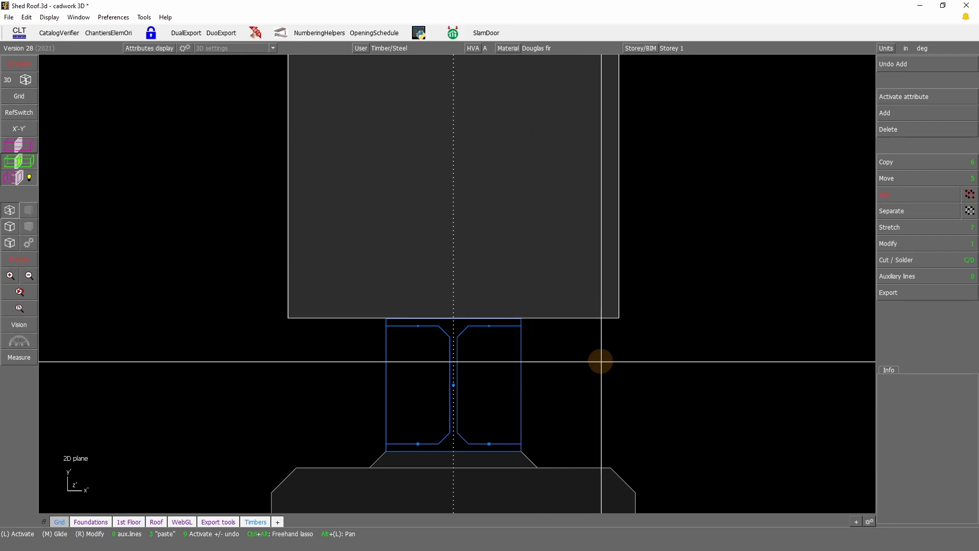
Step: Add a parallel auxiliary line 7 1/8" above the bottom edge of the post
key("0")
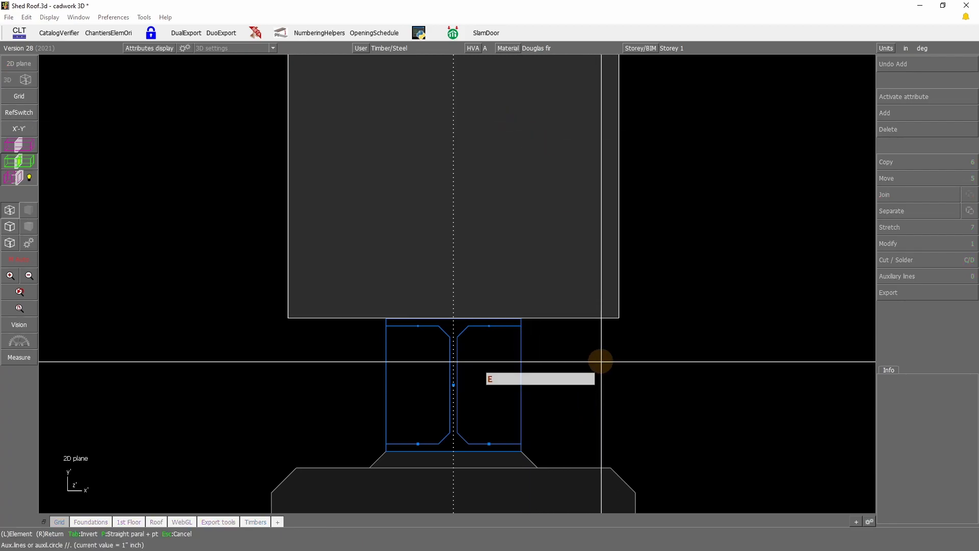
type("7 1/8")
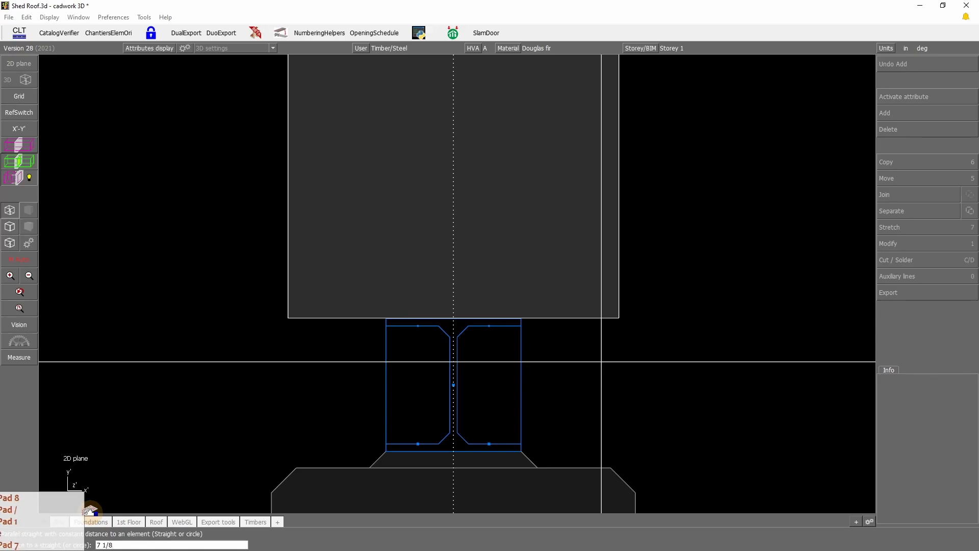
key("Return")
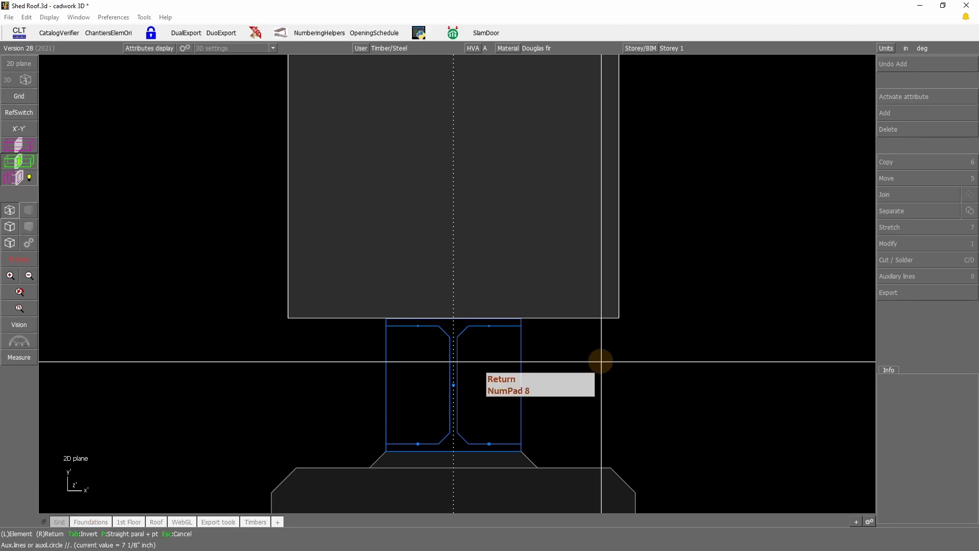
left_click(566, 314)
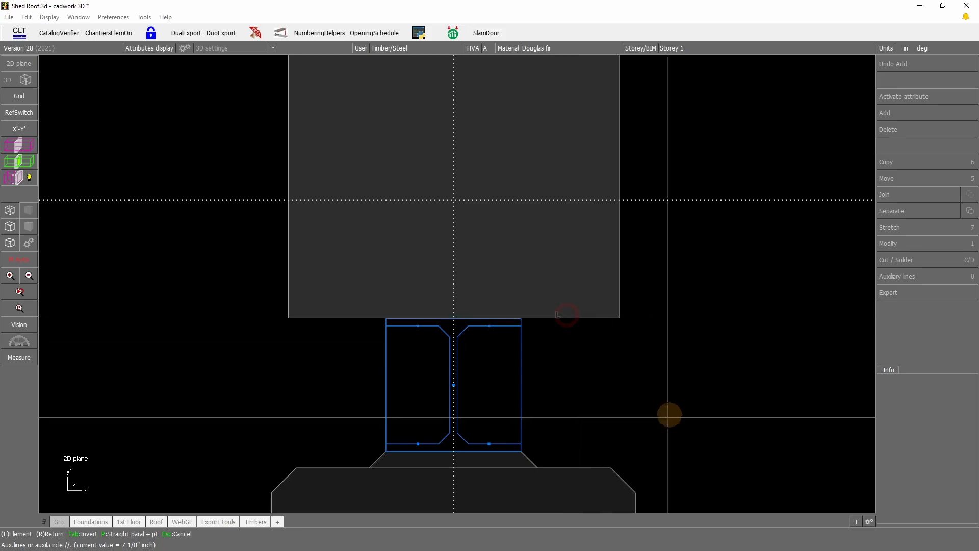
right_click(669, 410)
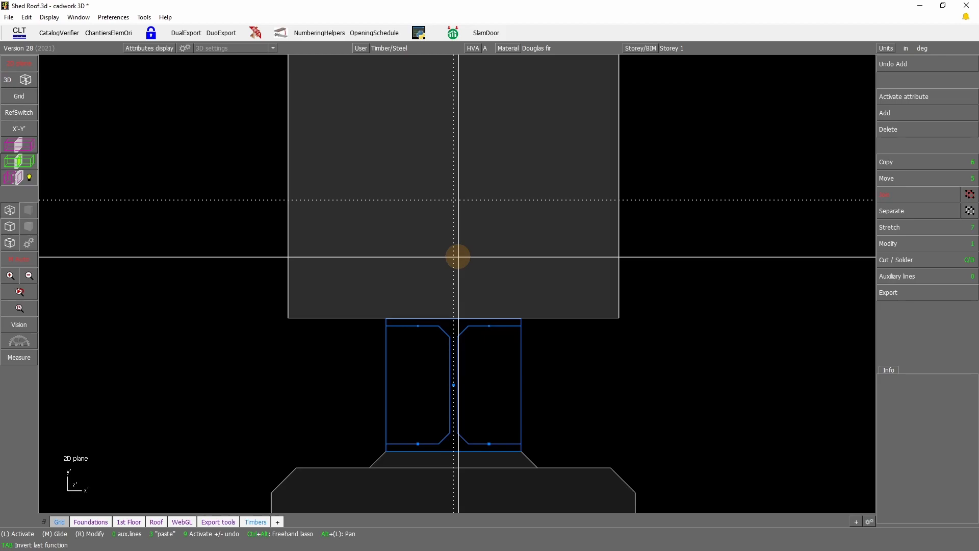
Step: Add parallel auxiliary lines 1/4" to each side of the vertical centre auxiliary line
type("03")
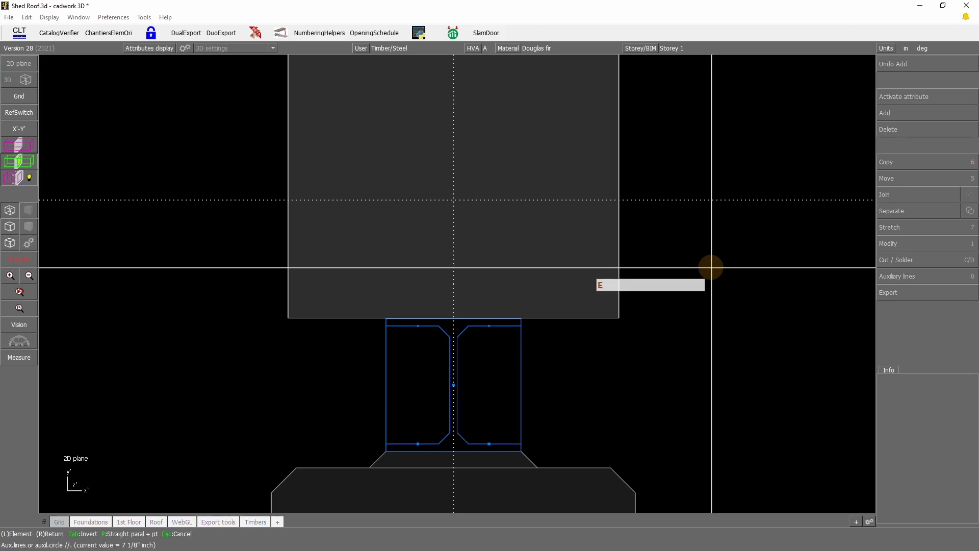
key("Return")
type(".25")
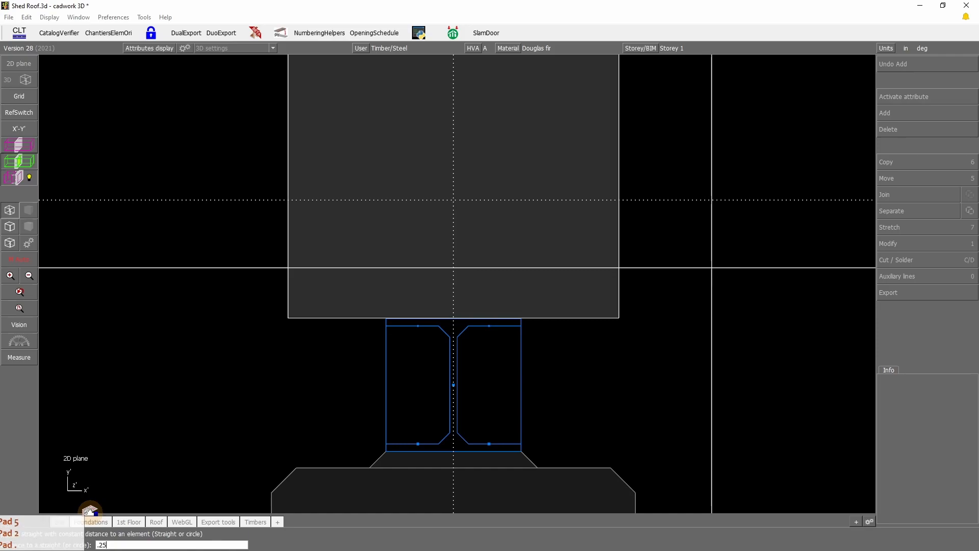
key("Return")
left_click(451, 248)
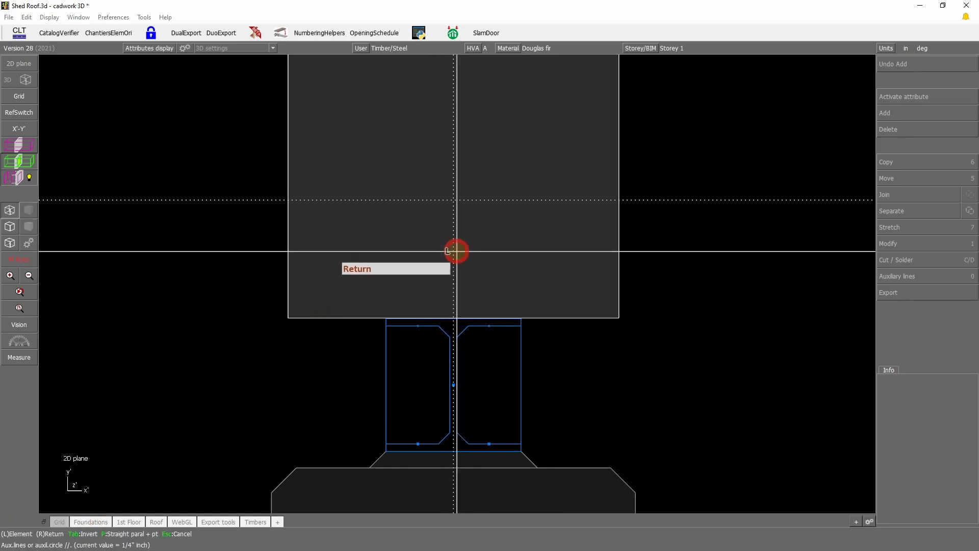
Step: Start an X-section (T+W) contour panel named Plate with a length of 10"
left_click(907, 112)
left_click(900, 160)
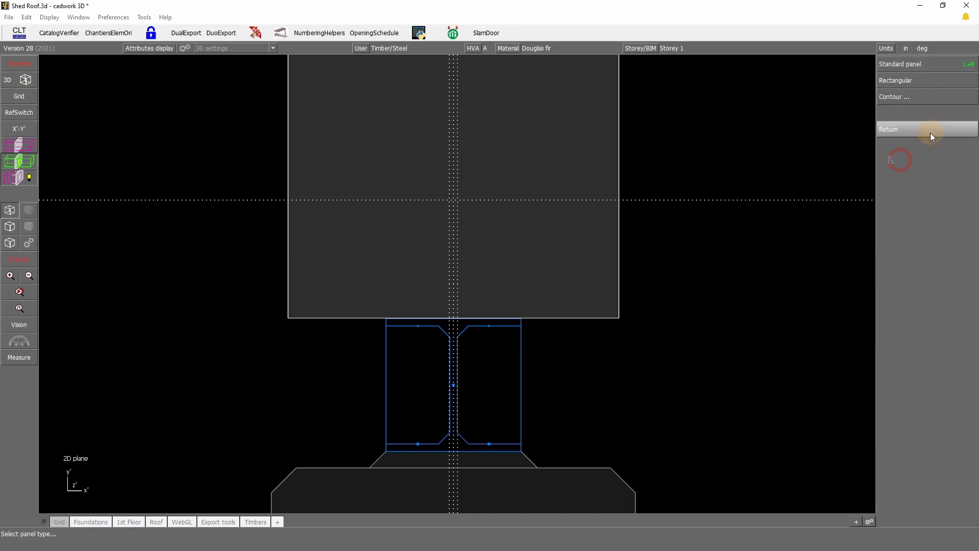
left_click(919, 98)
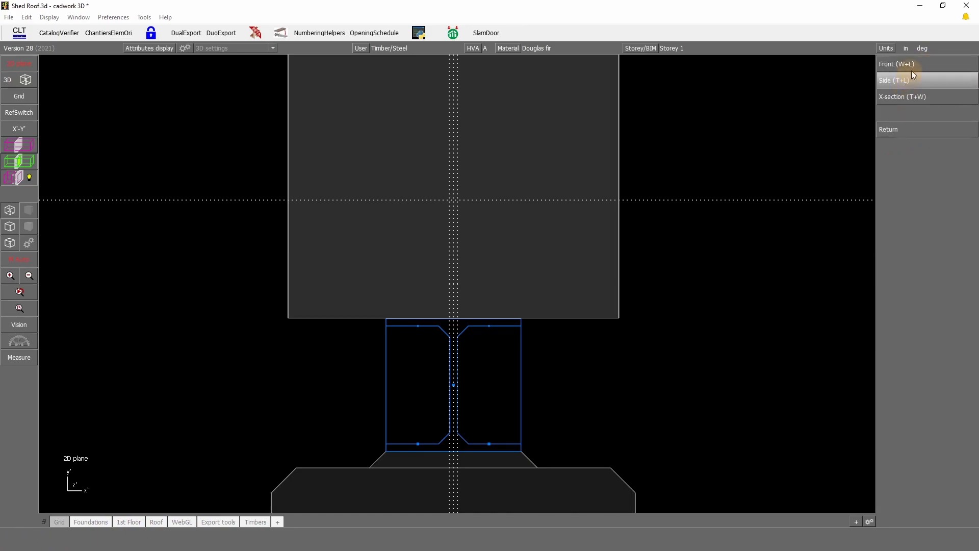
left_click(924, 99)
left_click(918, 116)
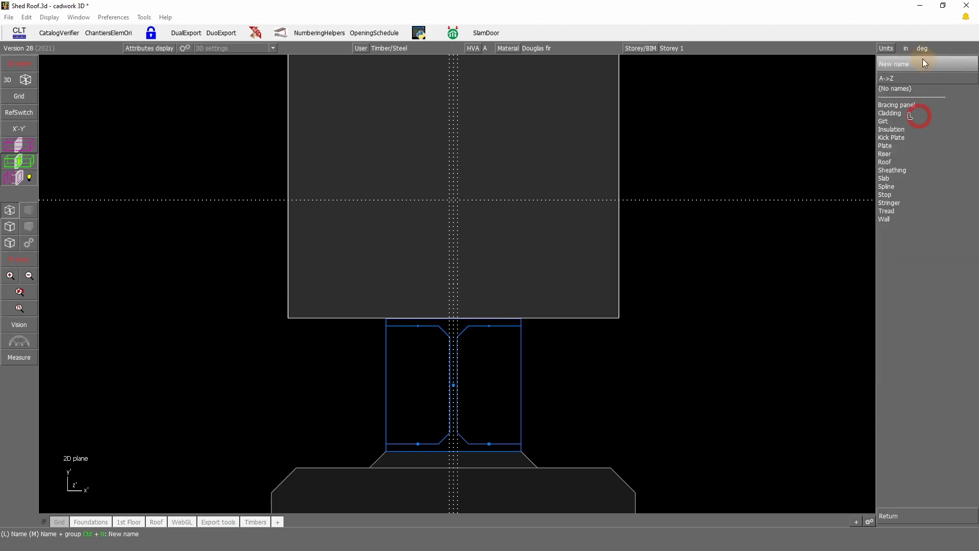
left_click(896, 146)
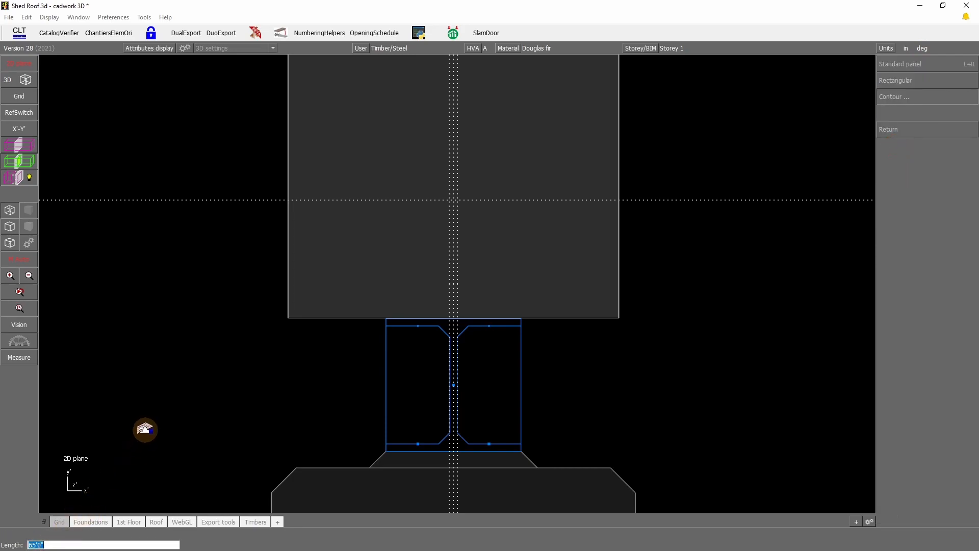
type("10")
key("Return")
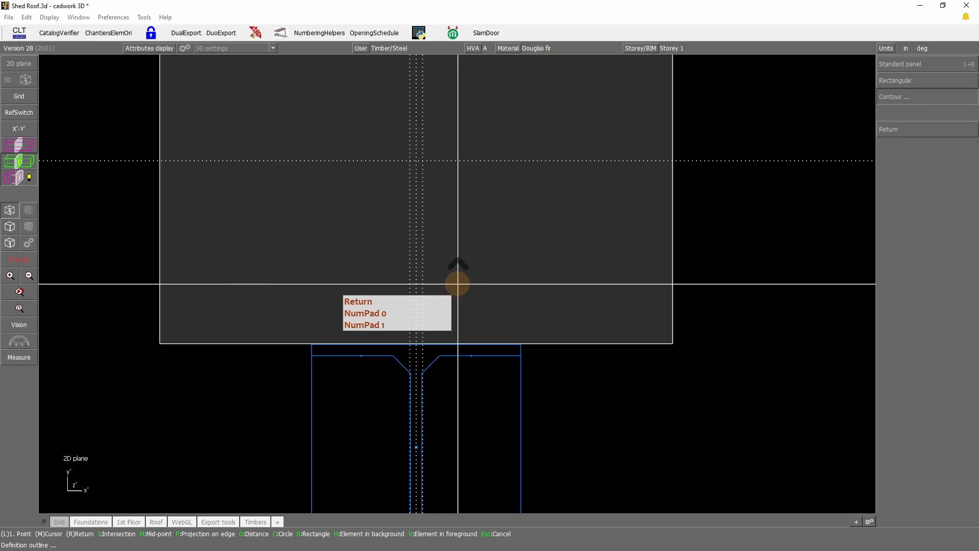
Step: Outline the plate between the outer vertical auxiliary lines from the post's bottom edge to the horizontal one, with the height axis along its top edge
left_click(410, 344)
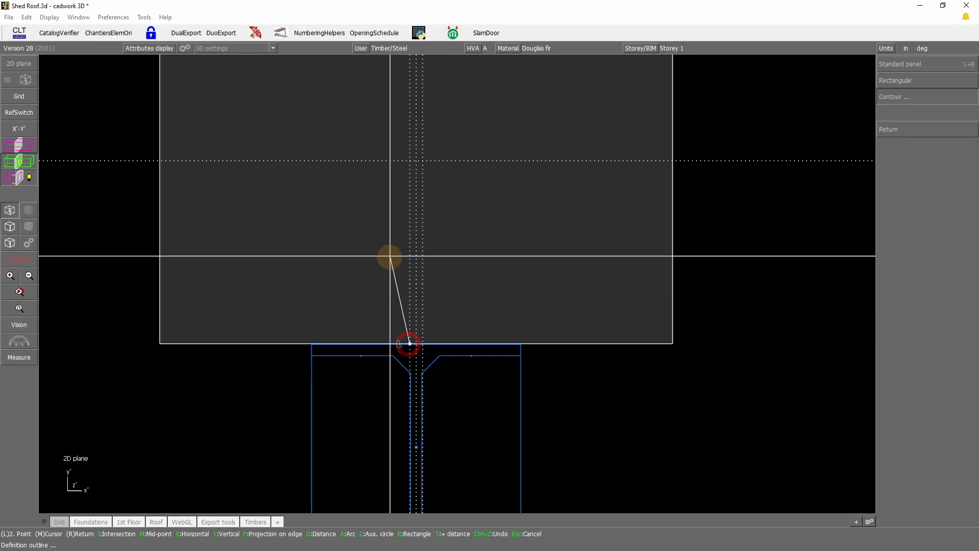
left_click(409, 160)
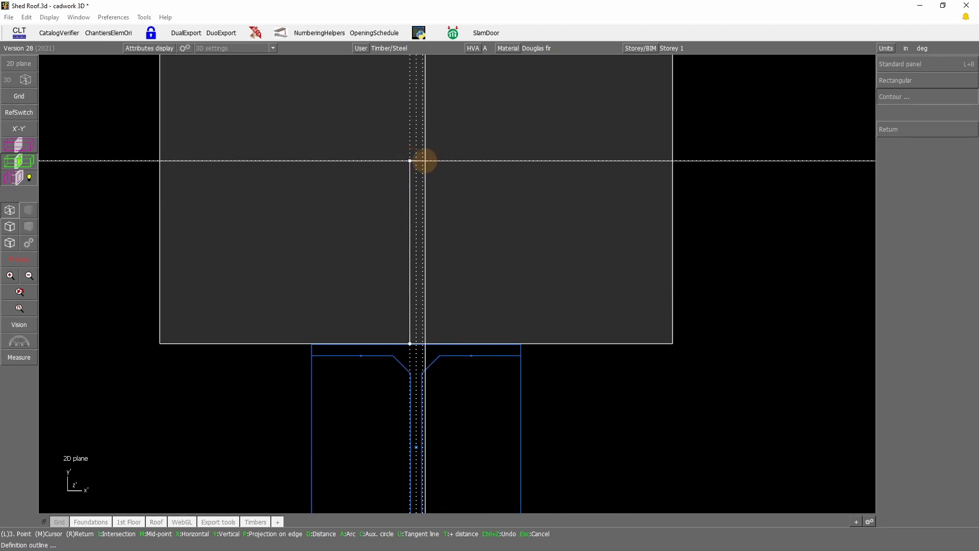
left_click(422, 160)
left_click(422, 344)
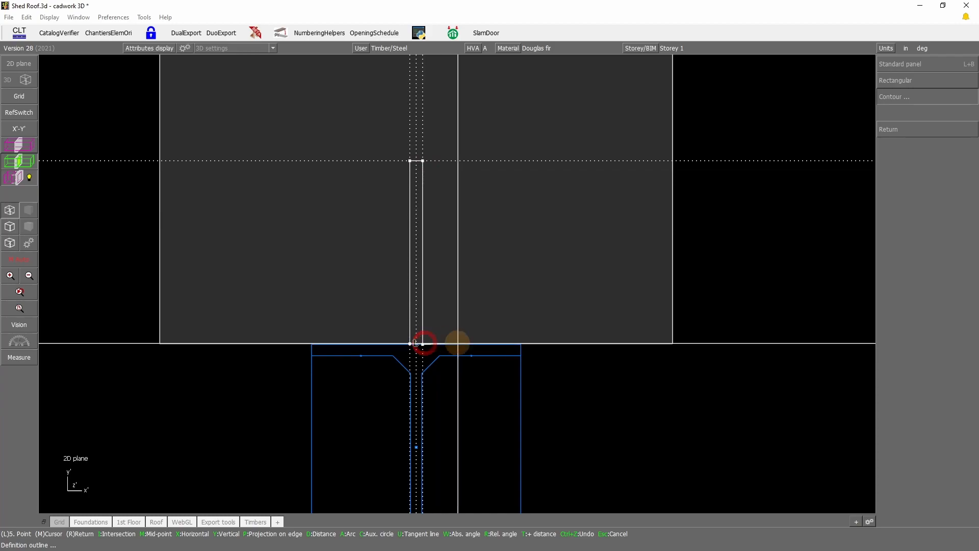
right_click(495, 399)
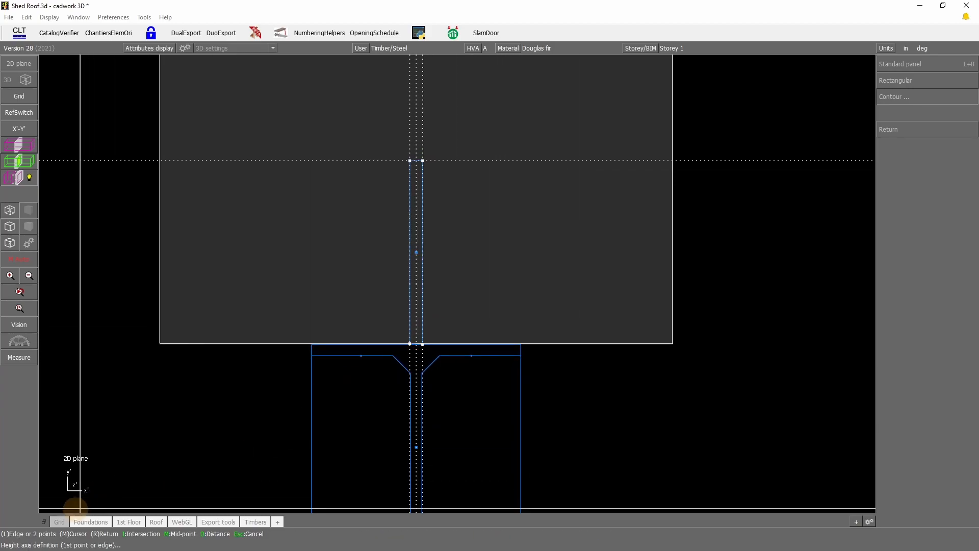
left_click(410, 161)
left_click(422, 162)
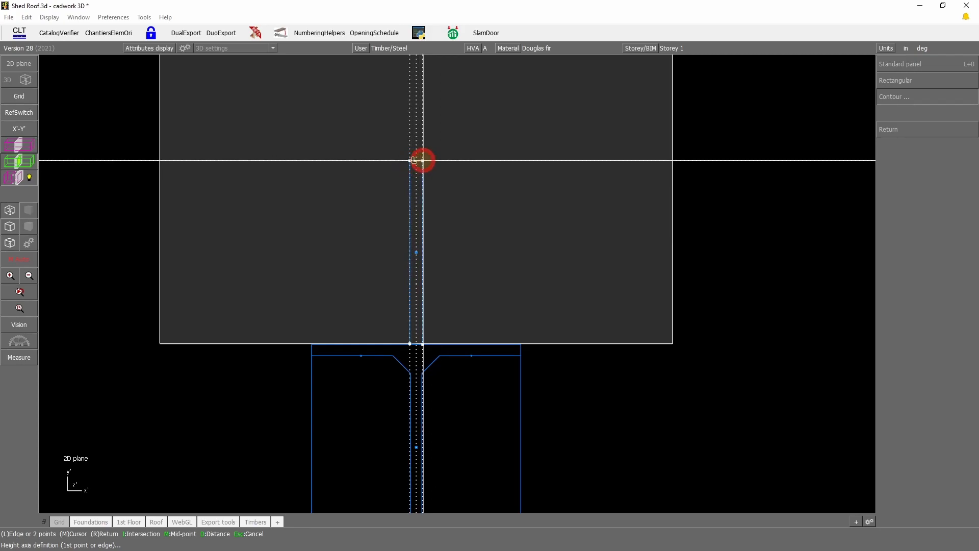
right_click(623, 362)
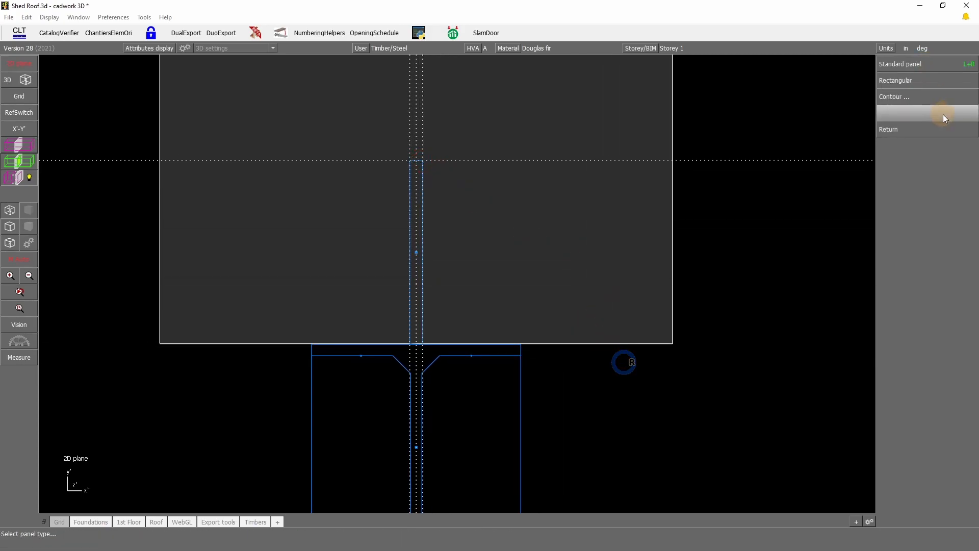
right_click(772, 196)
right_click(865, 186)
left_click(763, 217)
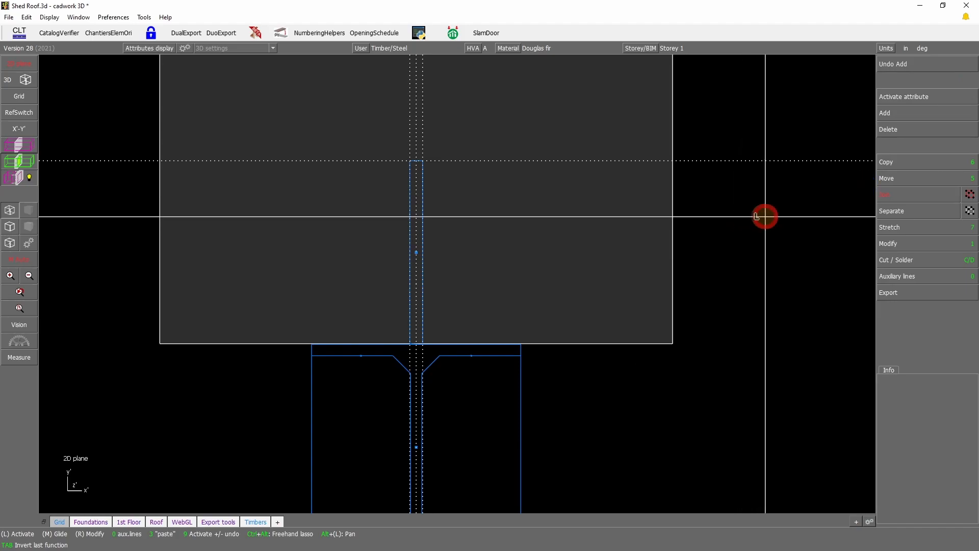
Step: Display the post base in the 3D view as a wireframe and activate only the new knife plate
left_click(615, 332)
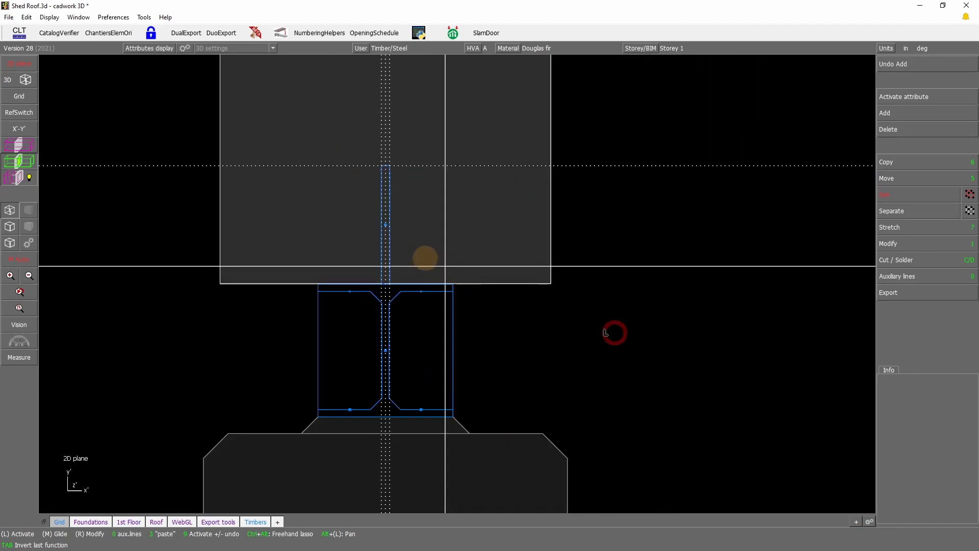
left_click(17, 84)
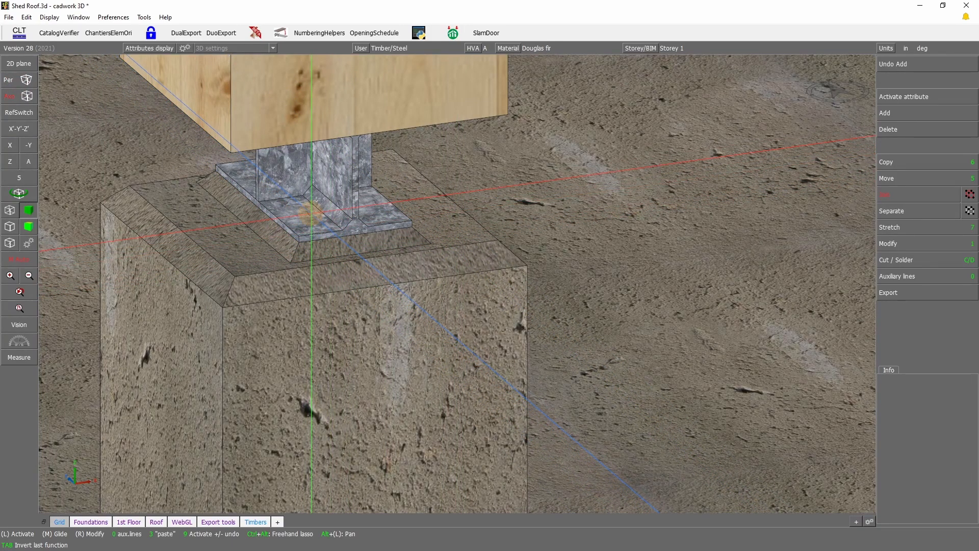
scroll(311, 213, "down", 1)
scroll(503, 250, "up", 1)
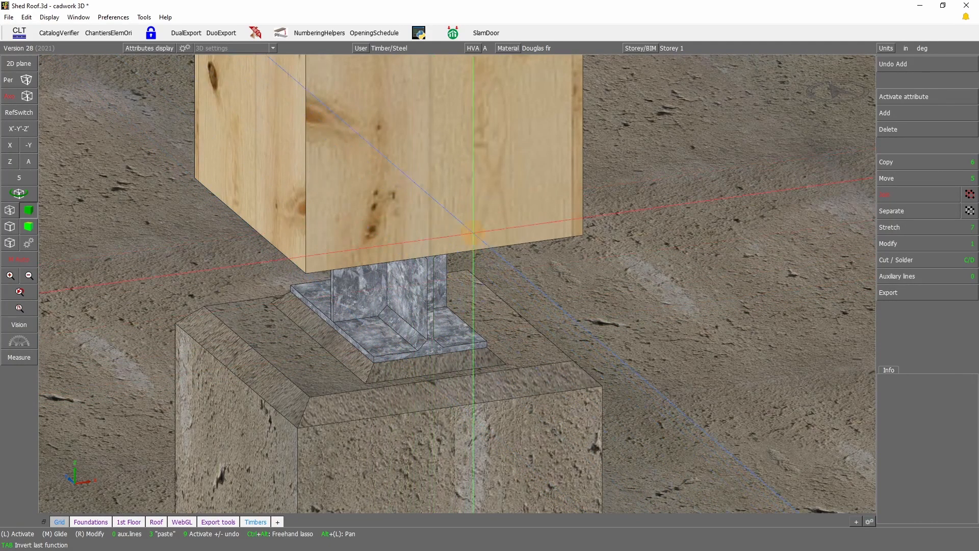
left_click(470, 213)
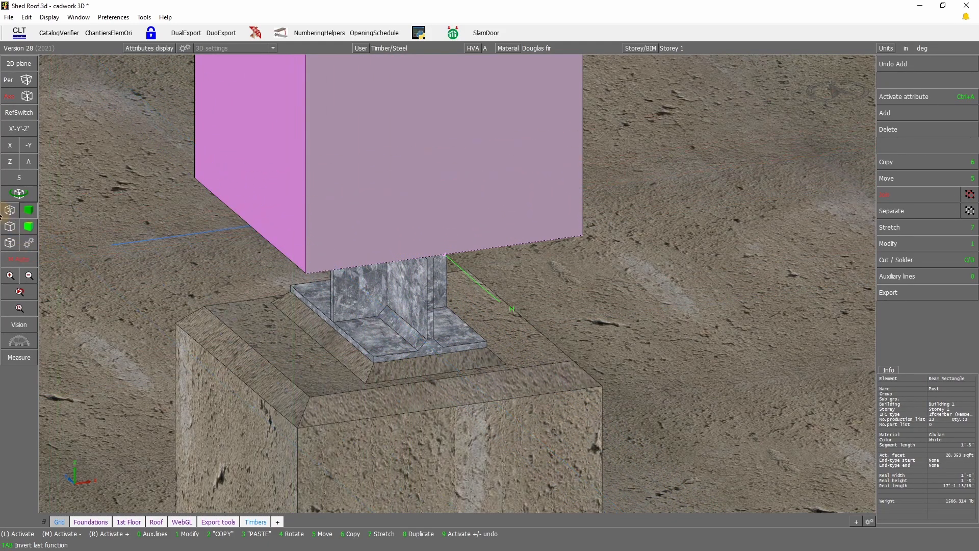
left_click(9, 212)
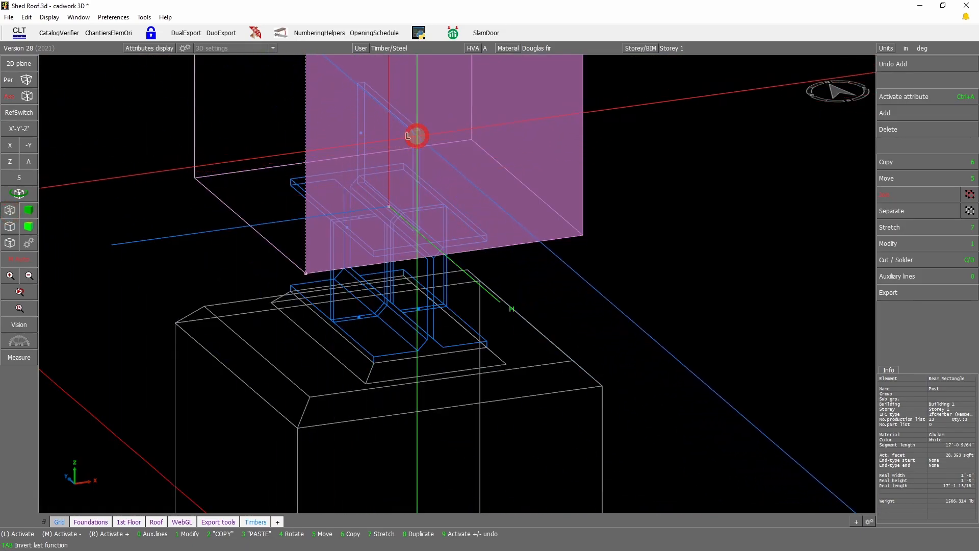
left_click(414, 135)
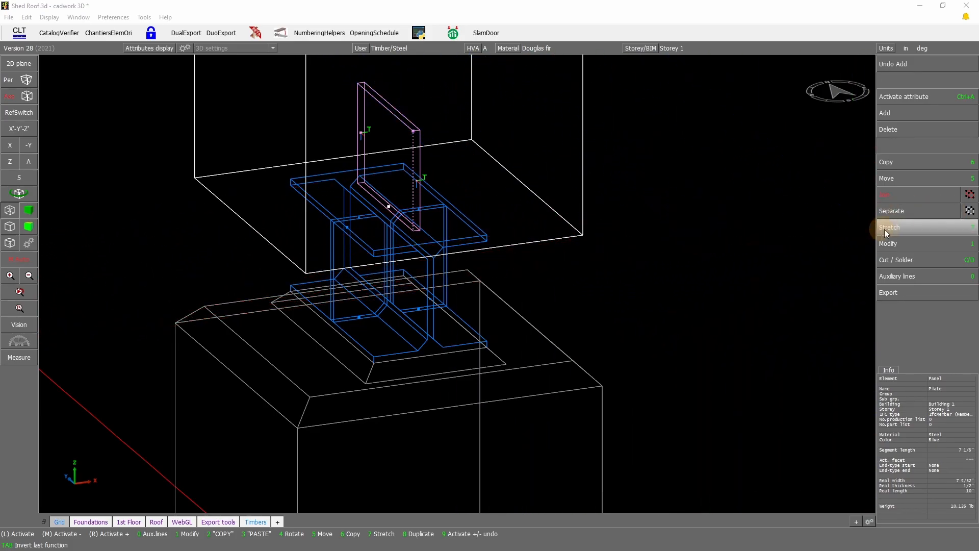
Step: Start a cut with tolerance using the knife plate as the hard element and the post as the soft element
scroll(402, 157, "up", 5)
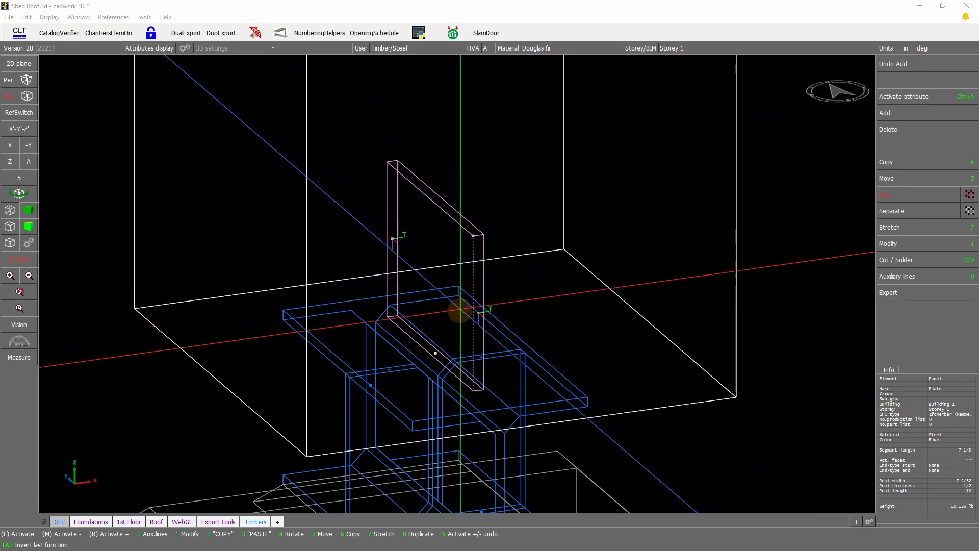
scroll(460, 296, "up", 3)
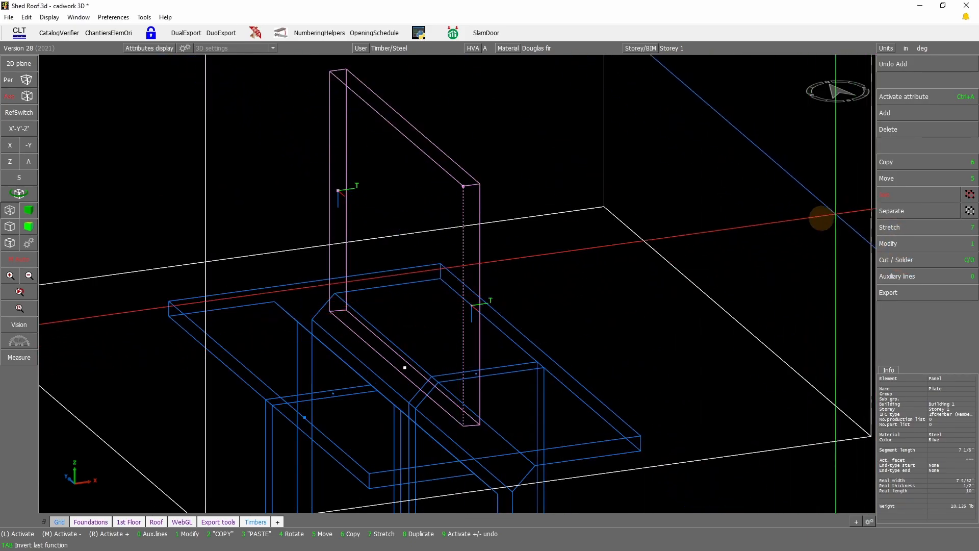
left_click(910, 261)
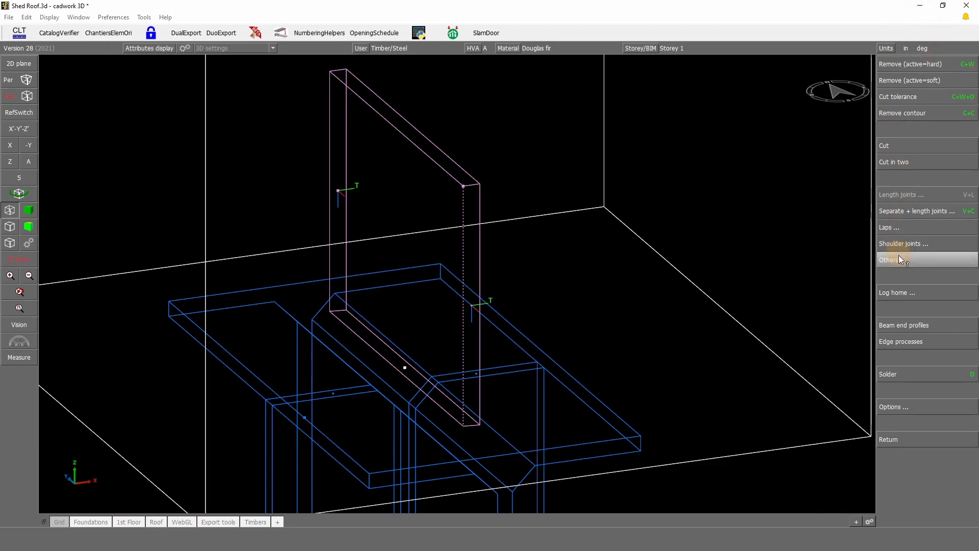
left_click(910, 100)
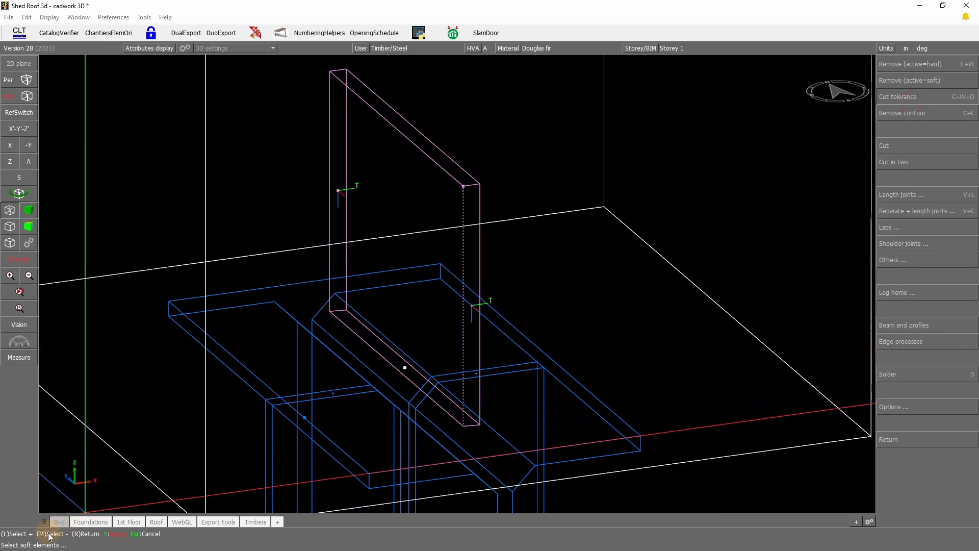
left_click(602, 206)
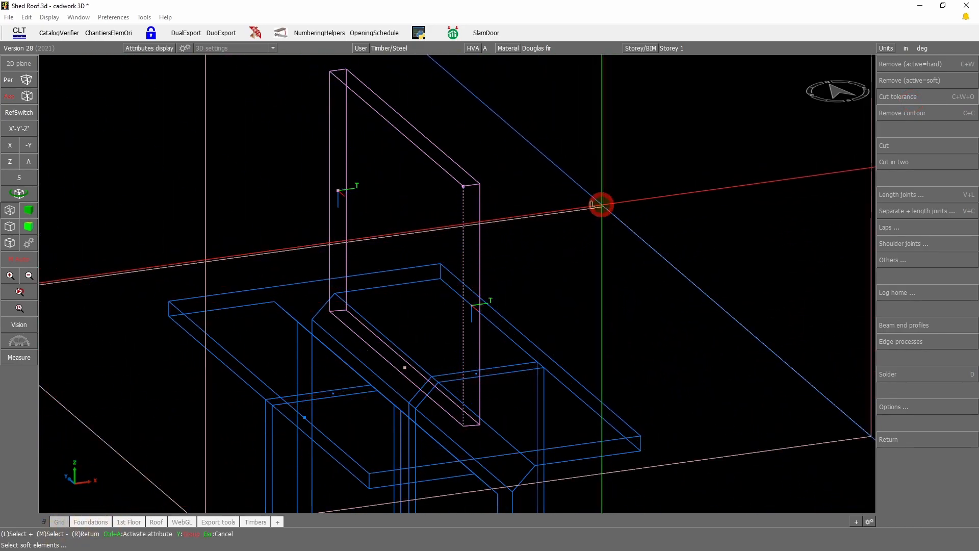
left_click(918, 96)
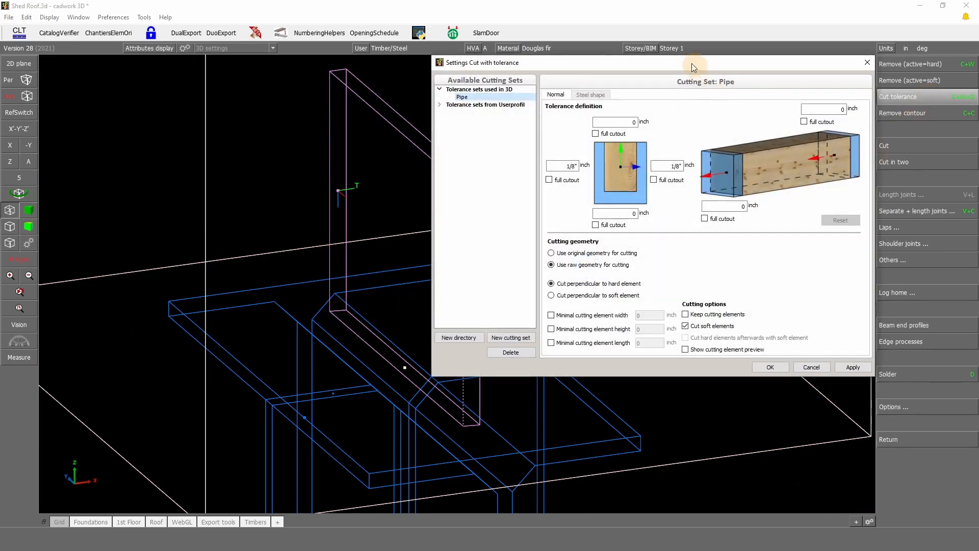
Step: Create a new cutting set named Knife Plate
left_click_drag(656, 72, 734, 64)
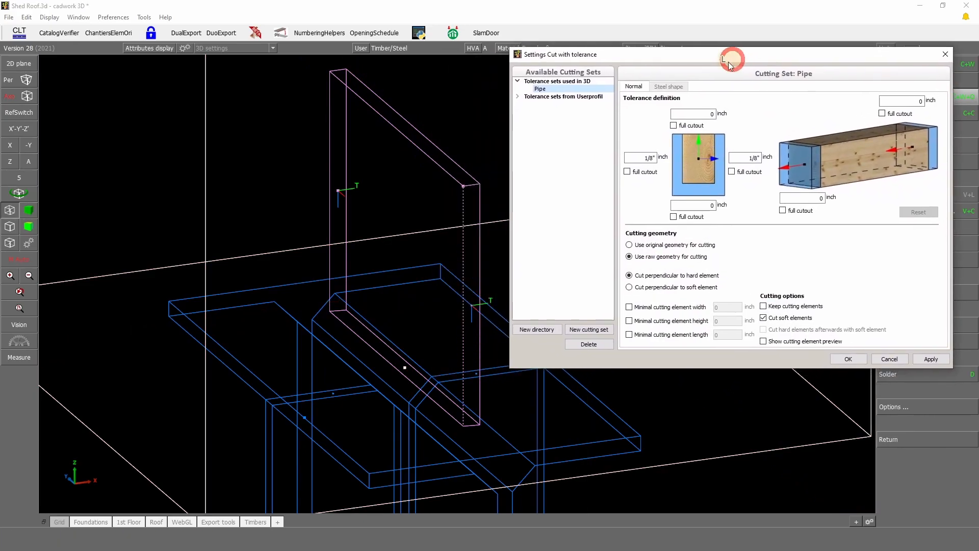
left_click(581, 330)
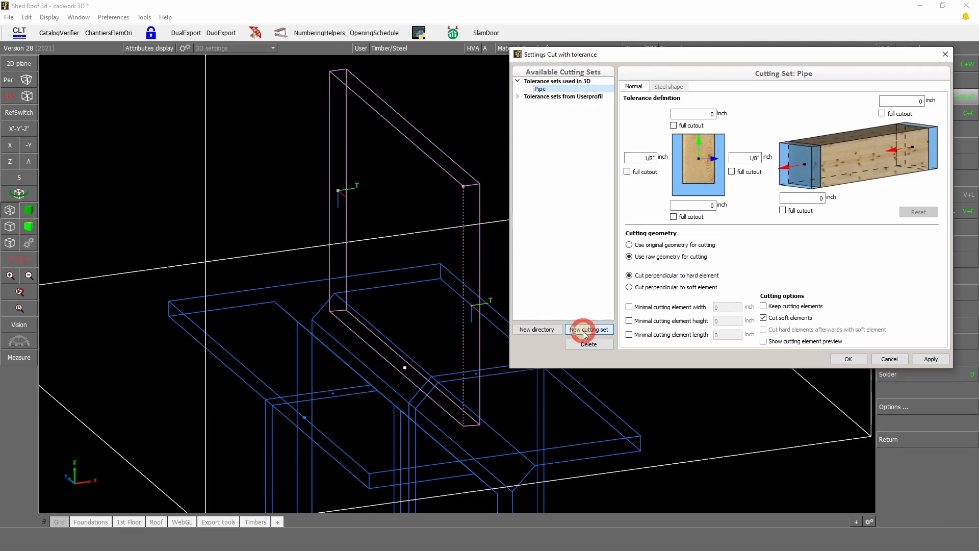
type("Knife pl")
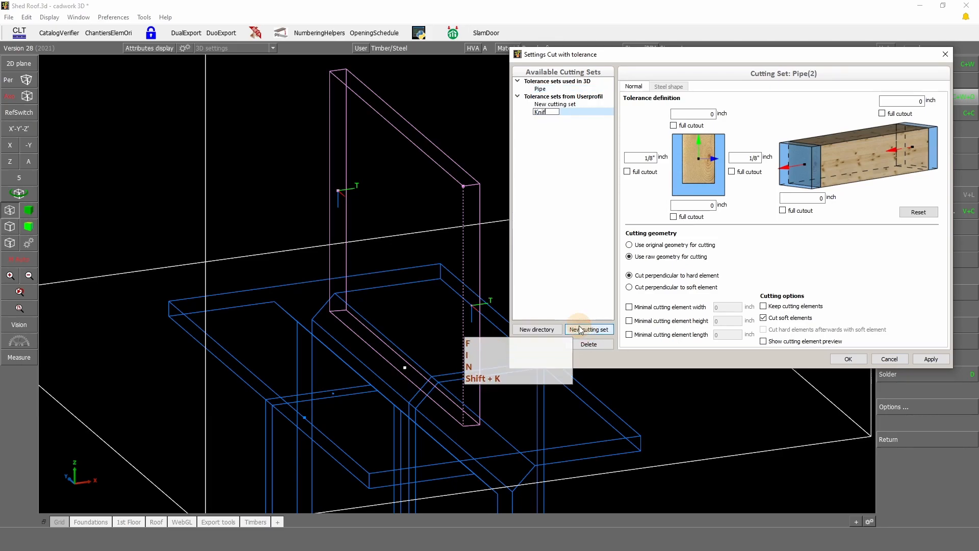
key("BackSpace")
key("BackSpace")
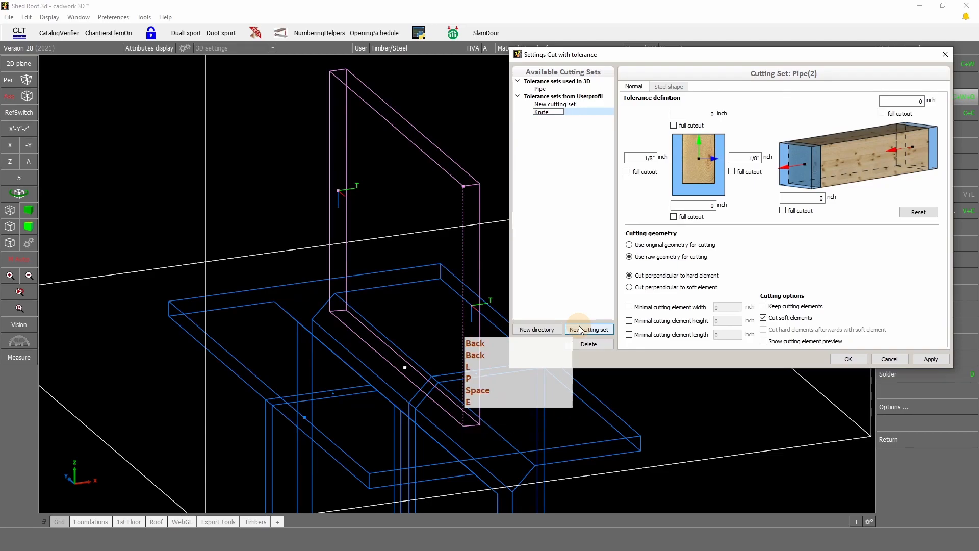
type("Plate")
key("Return")
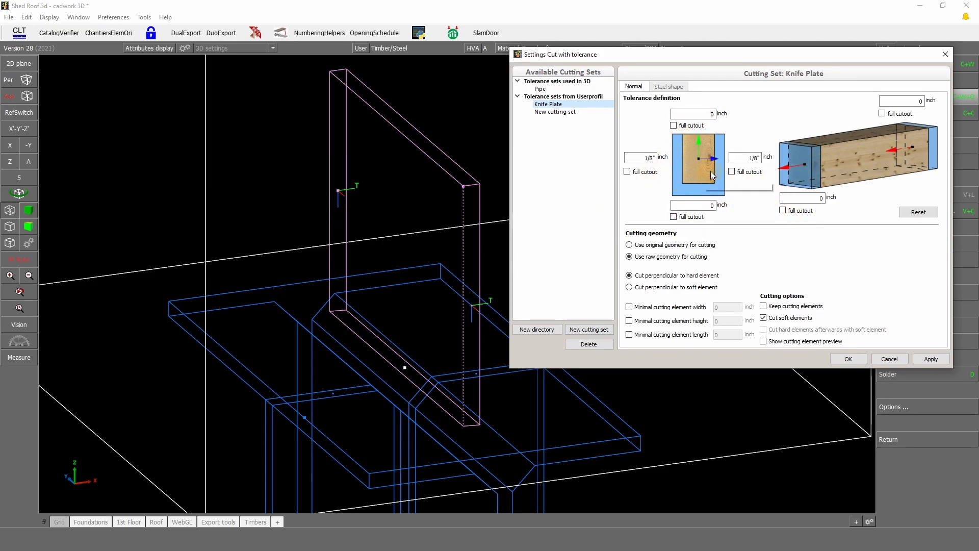
Step: Set the Knife Plate cross-section tolerances to .5 inch on the left side and 0 on the right side
left_click(640, 158)
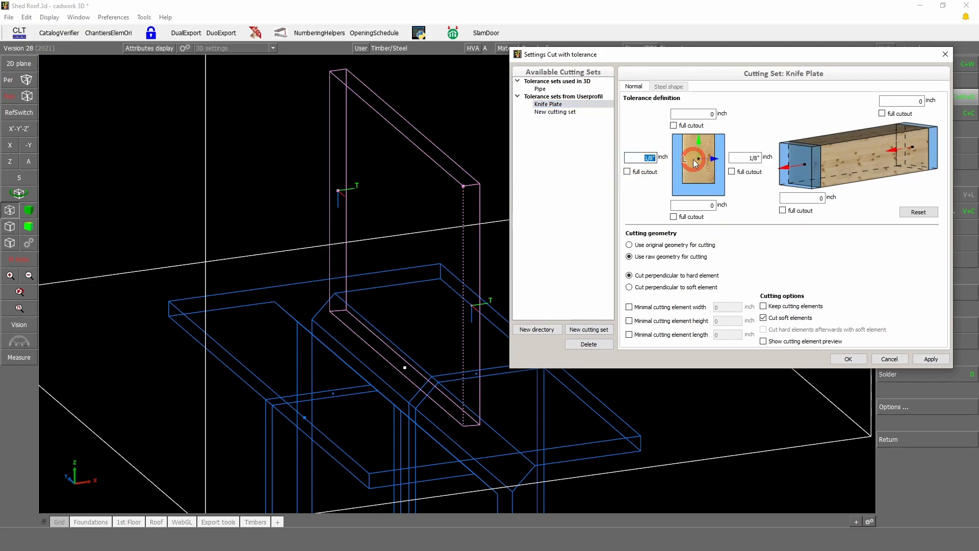
type(".5")
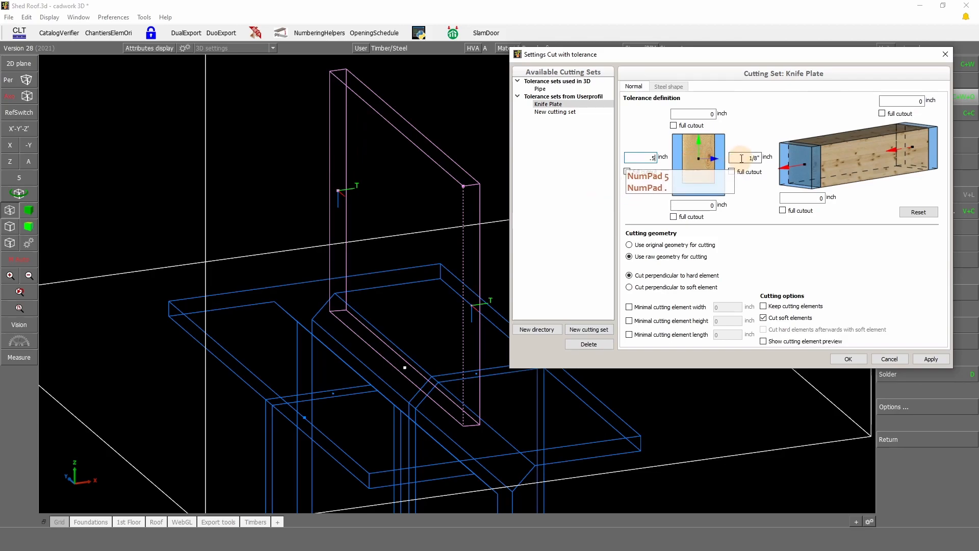
left_click(757, 158)
type("0")
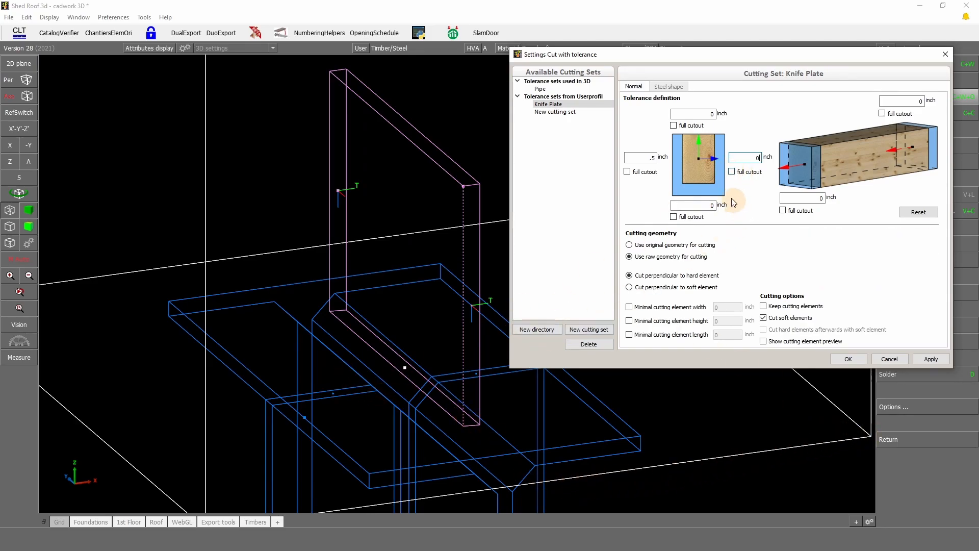
left_click(759, 157)
left_click_drag(769, 159, 767, 159)
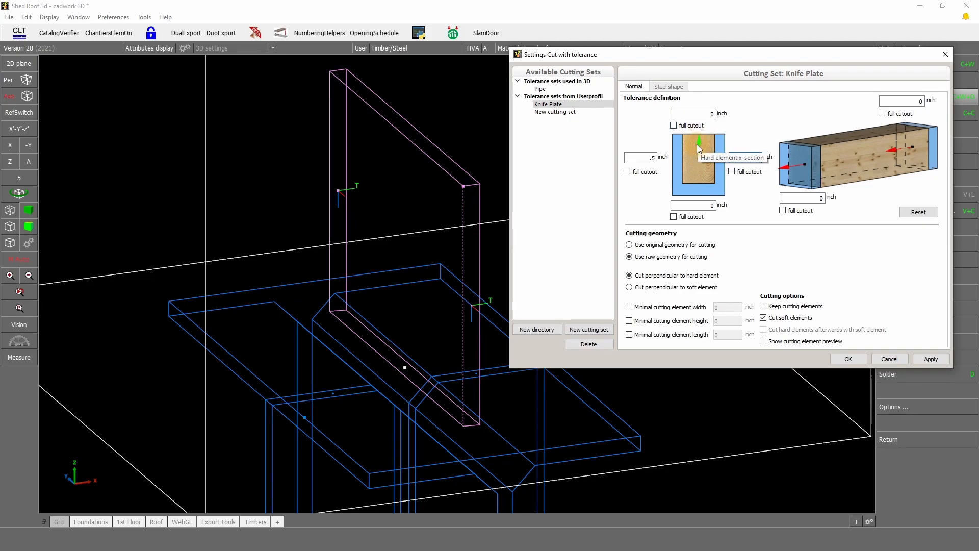
Step: Set the Knife Plate cross-section tolerances to 1/16 inch on both the upper and lower sides
left_click(698, 111)
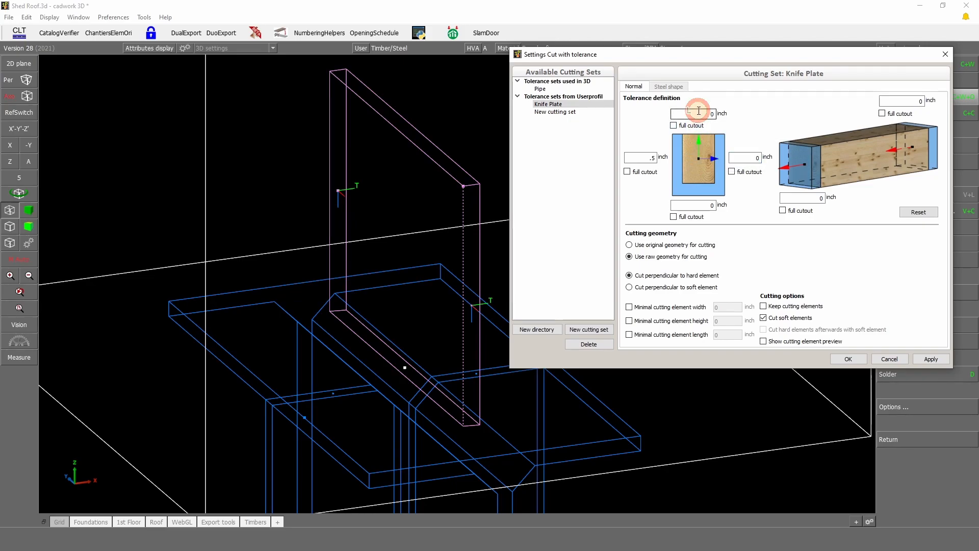
type("1/16")
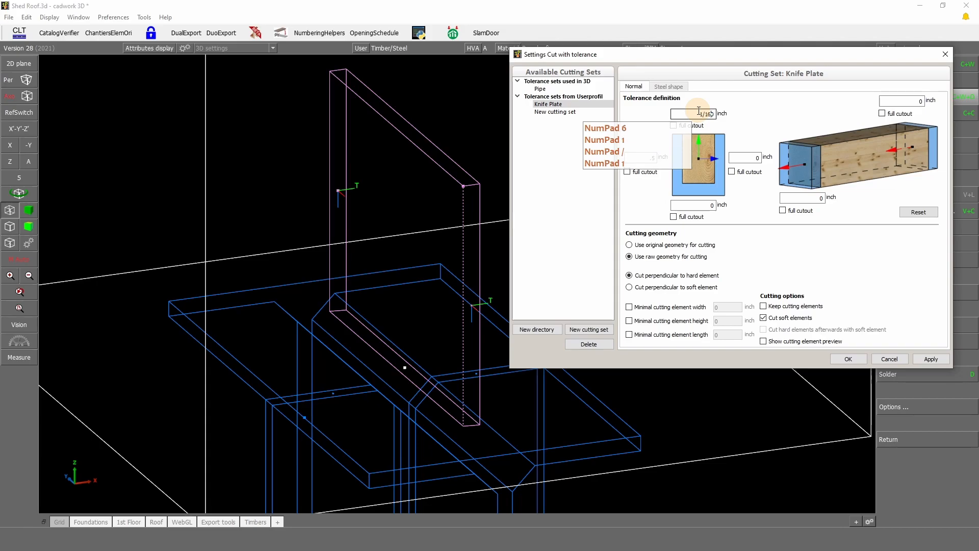
key("Delete")
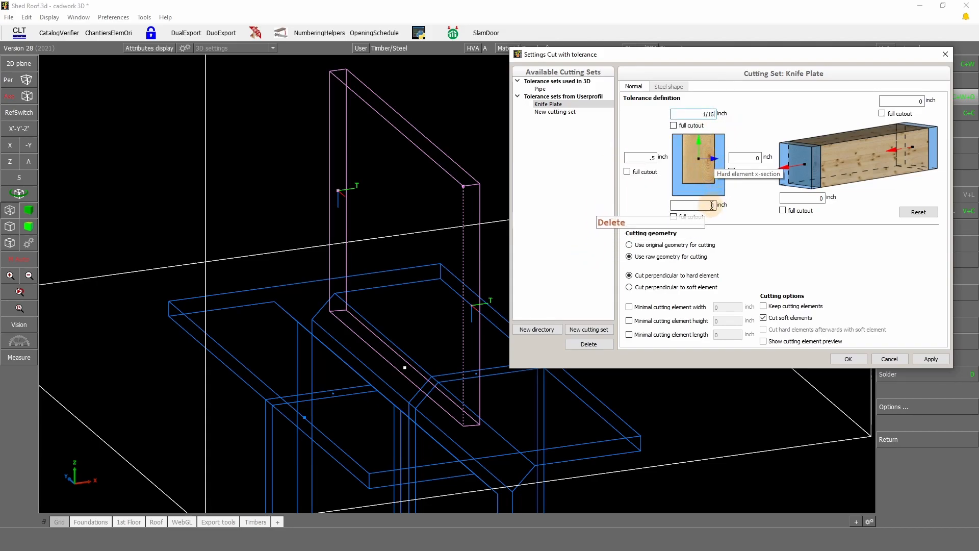
left_click_drag(709, 205, 741, 205)
type("1/16")
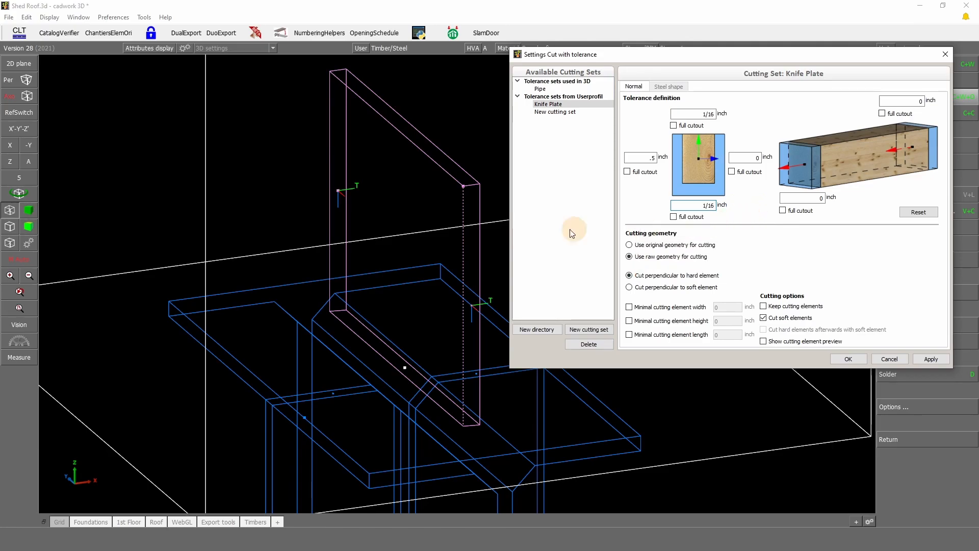
Step: Set the length tolerance to 0.5 inch at both ends and cut the knife plate slot into the post
double_click(820, 198)
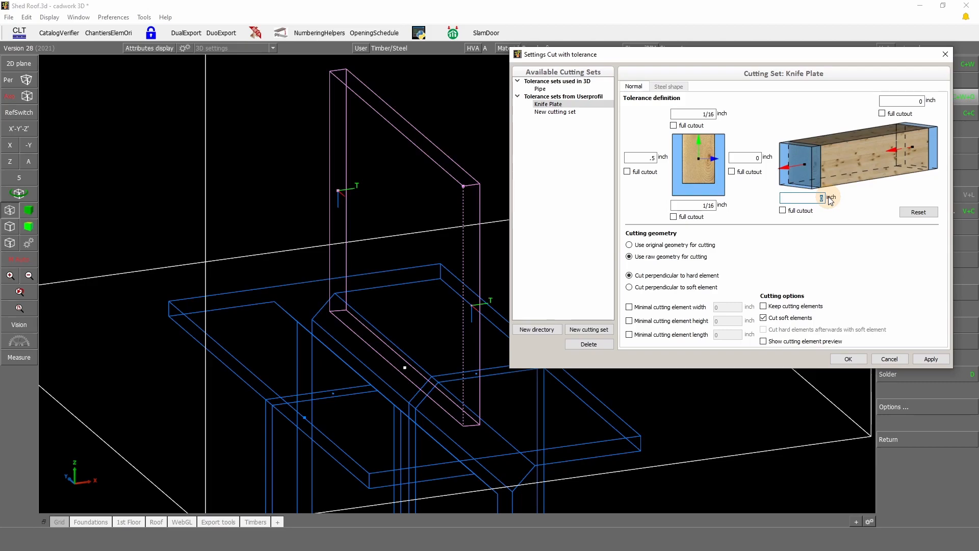
type(".5")
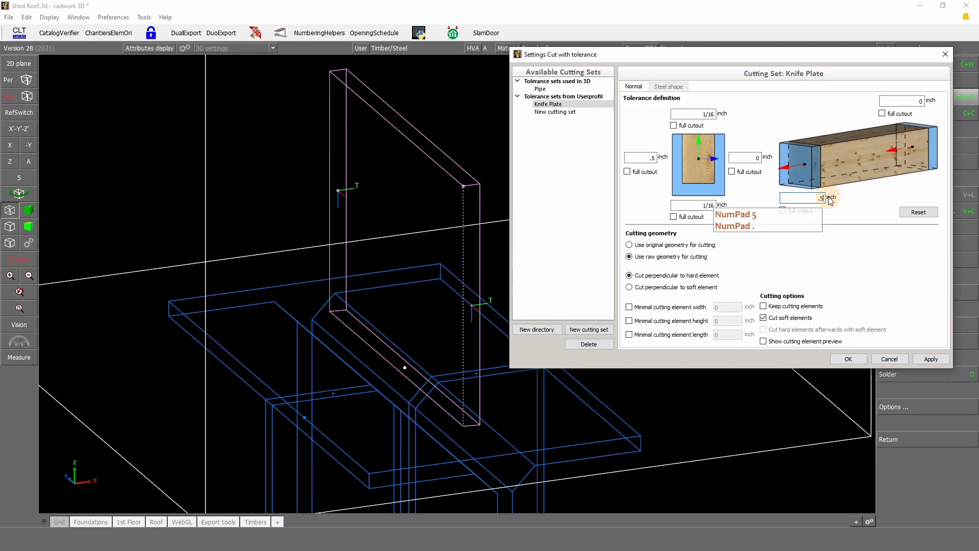
double_click(930, 97)
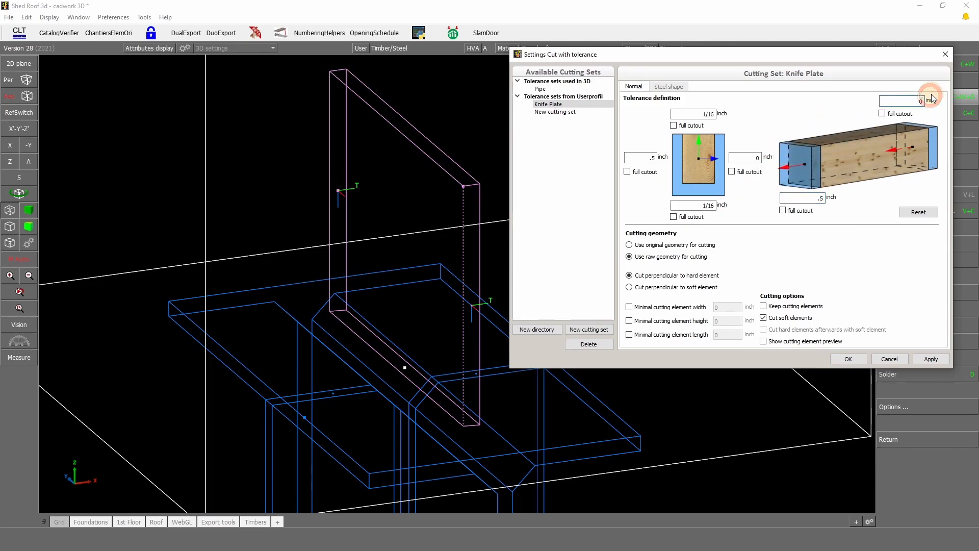
type("0.5")
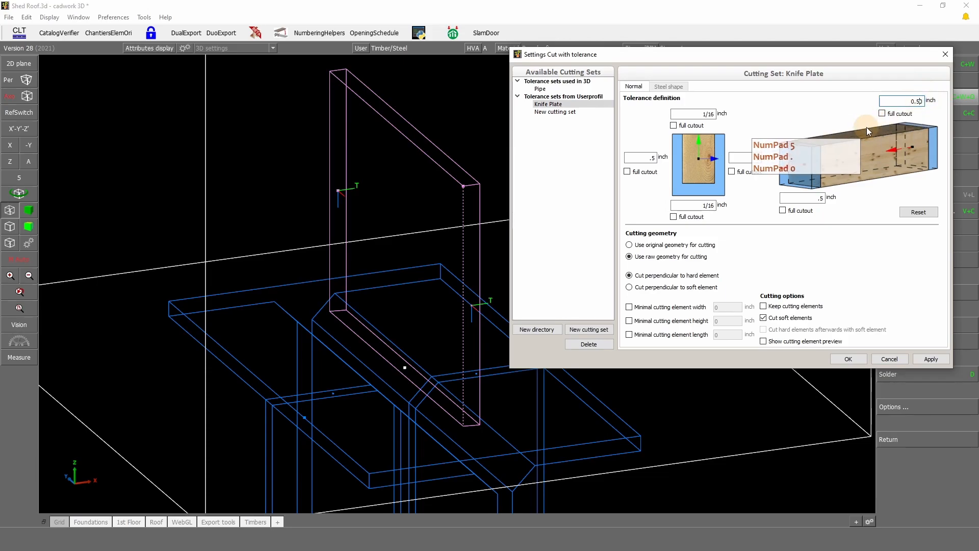
key("Delete")
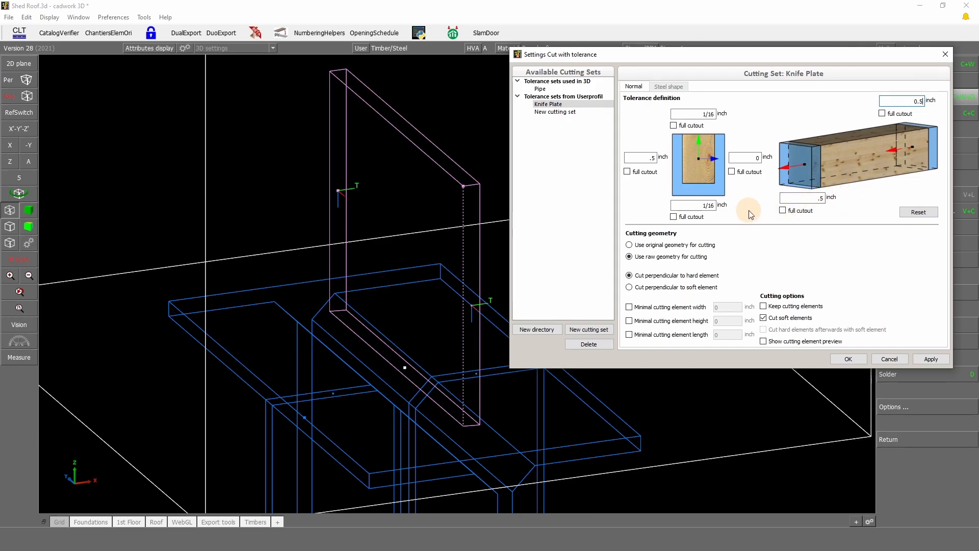
left_click(849, 360)
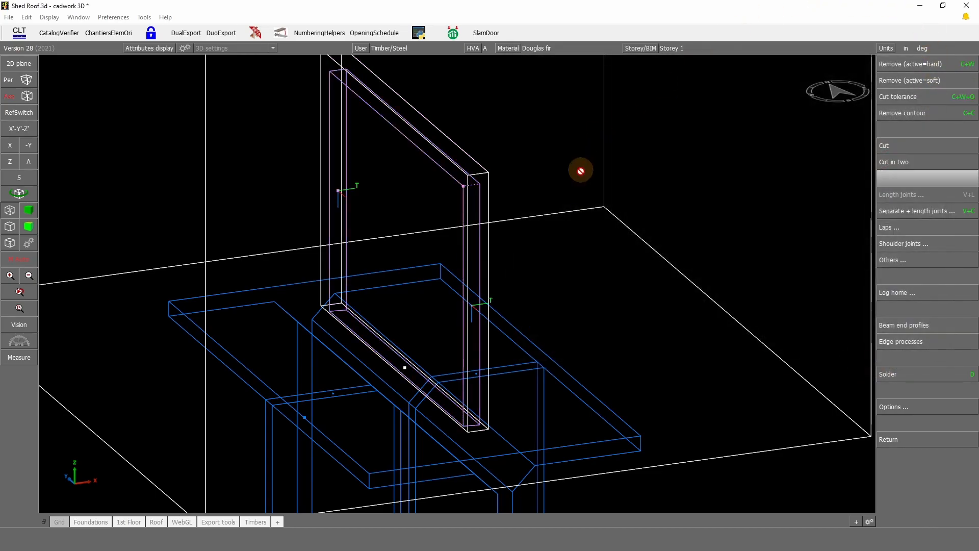
right_click(511, 261)
Step: Measure the distance between the knife plate's upper corner and the matching corner of the slot in the post
scroll(458, 284, "down", 3)
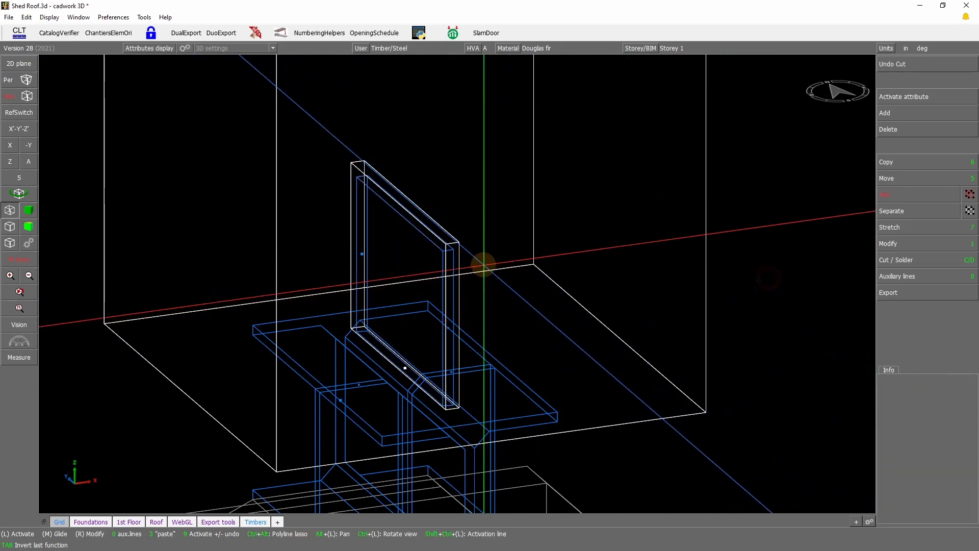
scroll(458, 283, "up", 2)
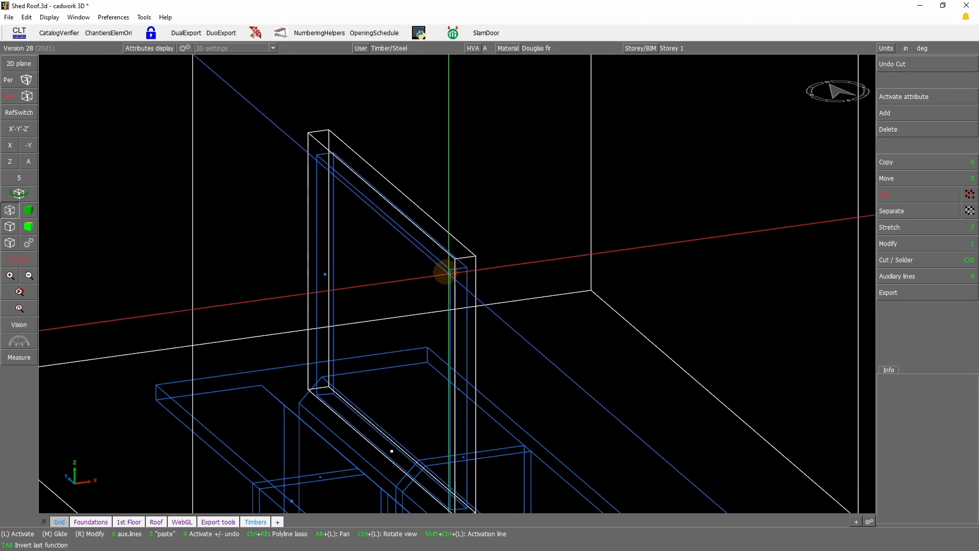
key("m")
left_click(316, 153)
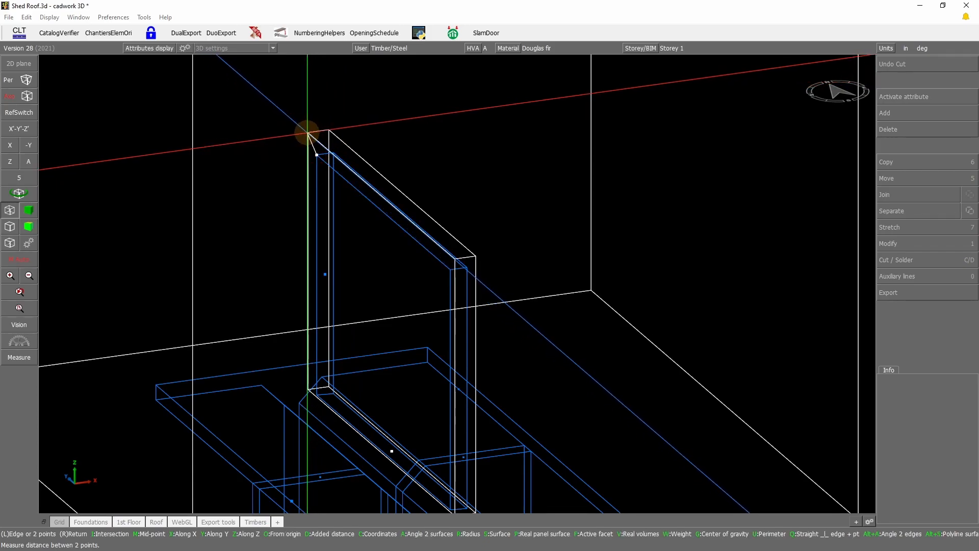
left_click(308, 132)
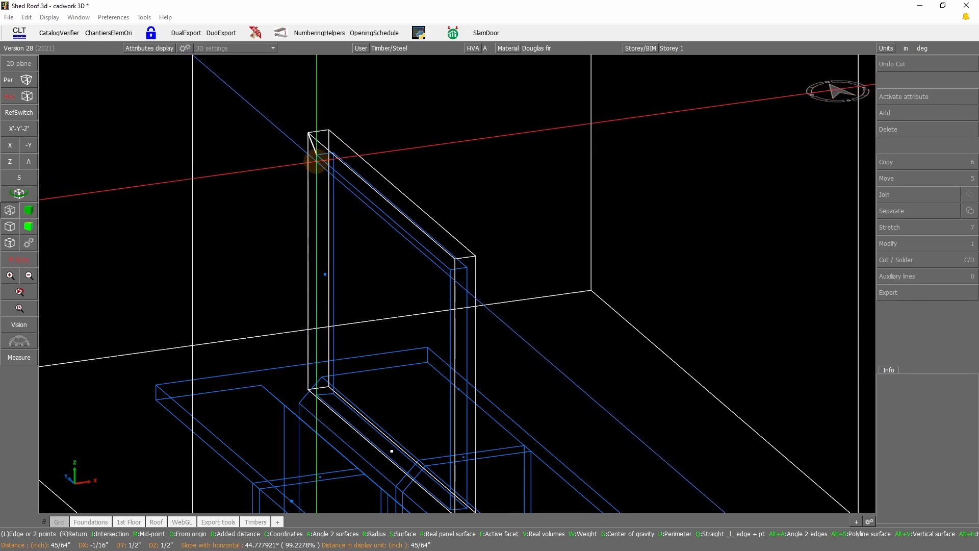
right_click(448, 157)
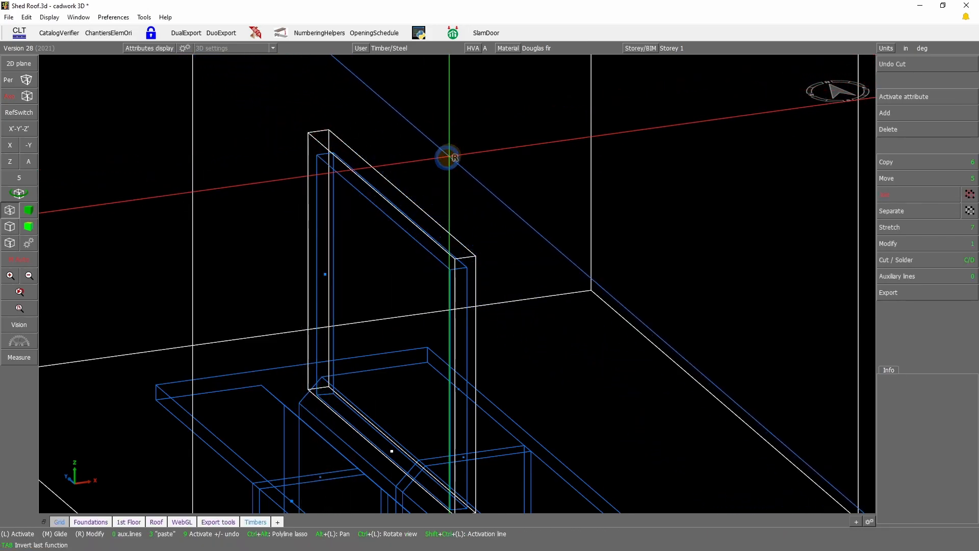
scroll(449, 158, "down", 4)
left_click(717, 353)
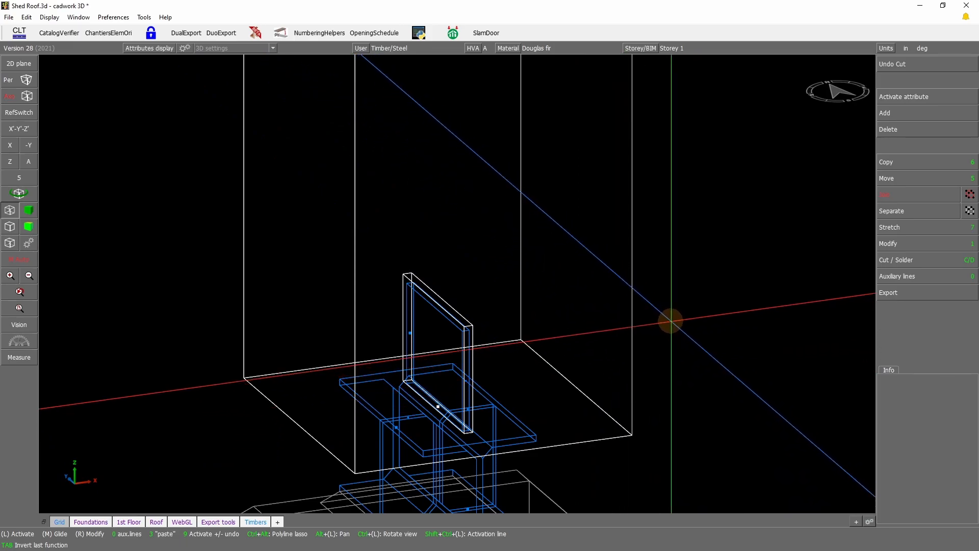
scroll(671, 320, "down", 2)
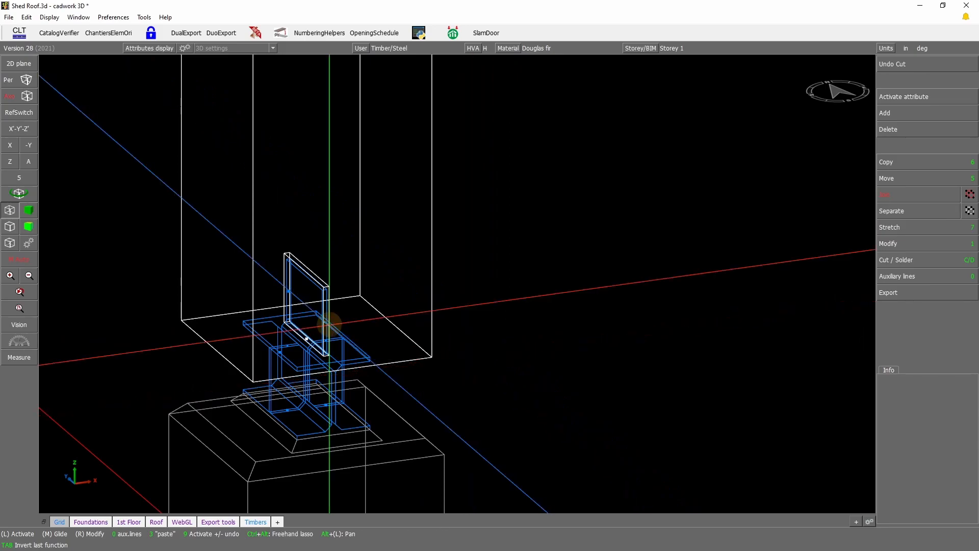
left_click(325, 294)
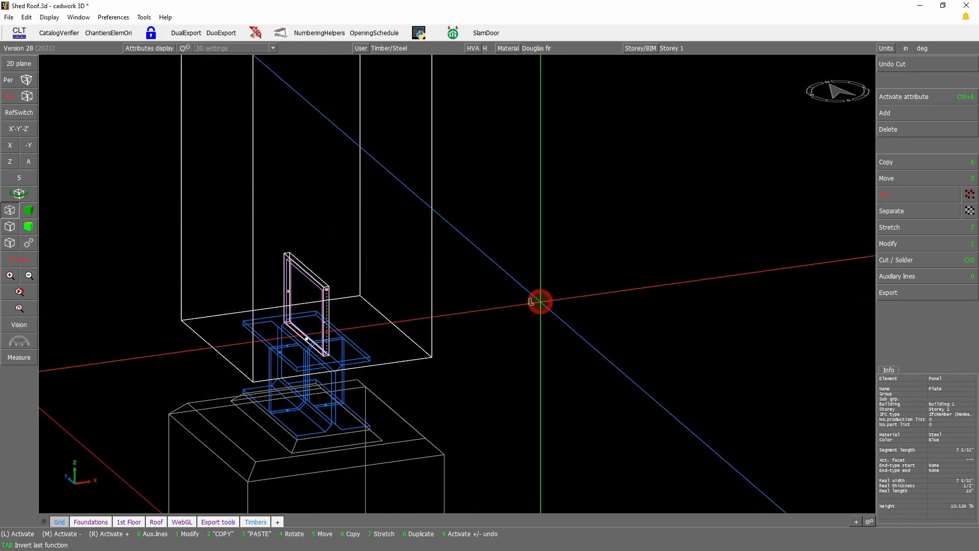
left_click(532, 301)
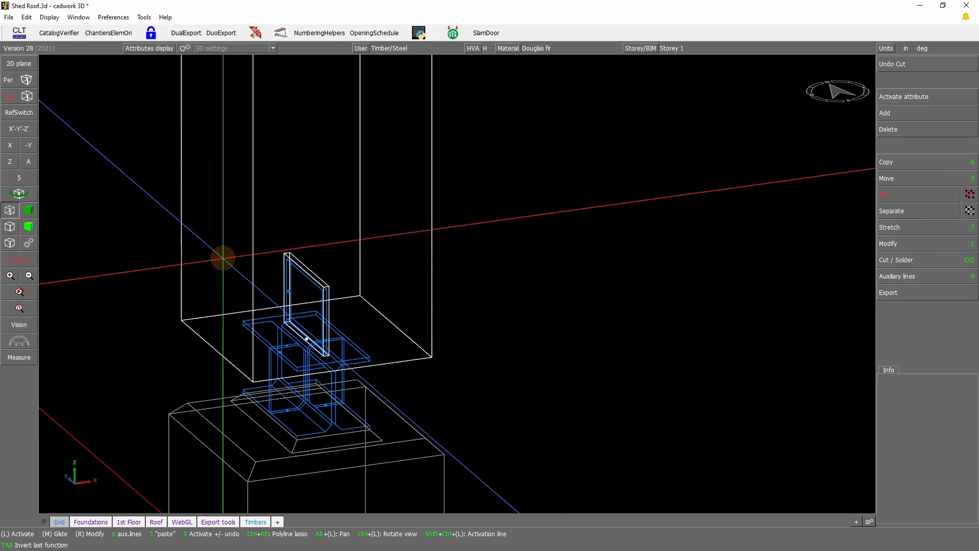
Step: Activate the post's side face together with the knife plate, and set a 2D working plane on that face around the slot
left_click(223, 259)
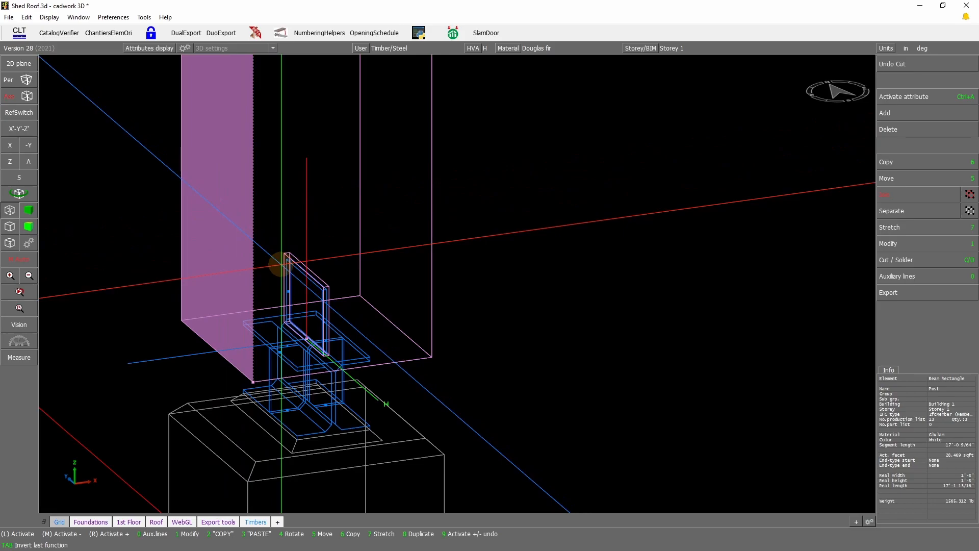
left_click(289, 263)
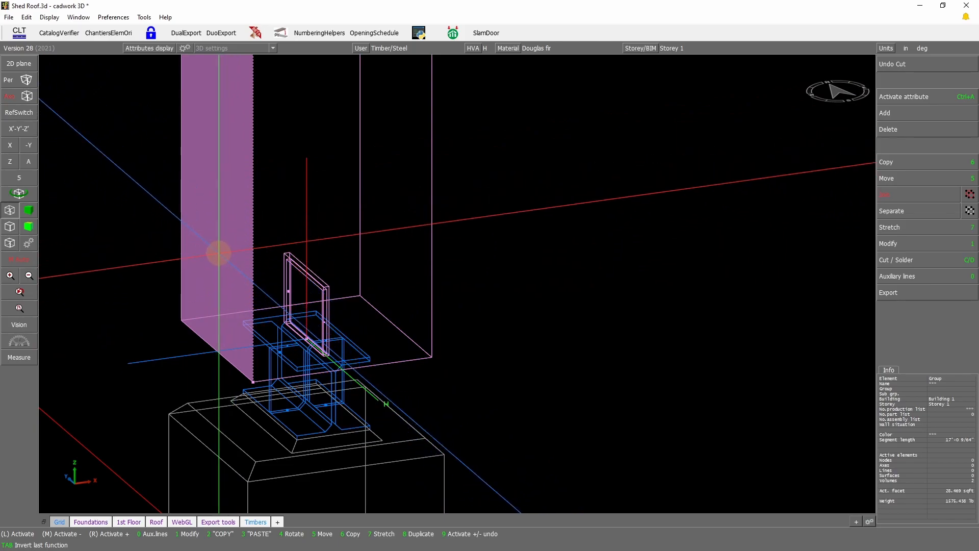
key("KP_Decimal")
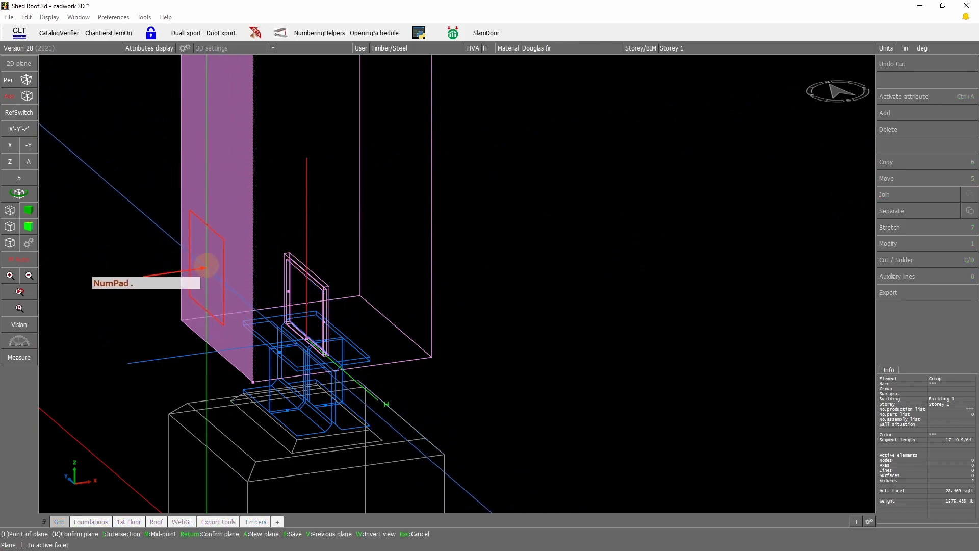
right_click(203, 242)
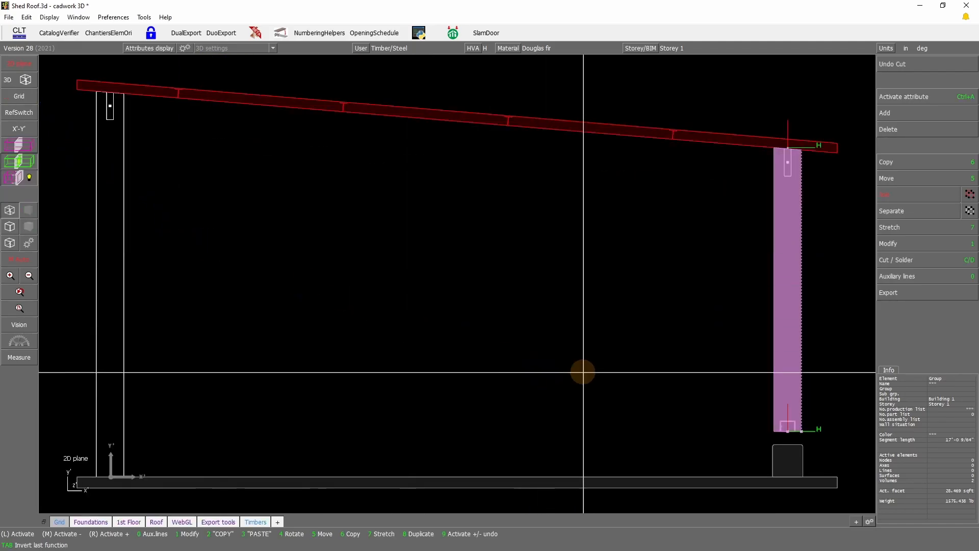
scroll(458, 284, "up", 2)
scroll(458, 284, "up", 6)
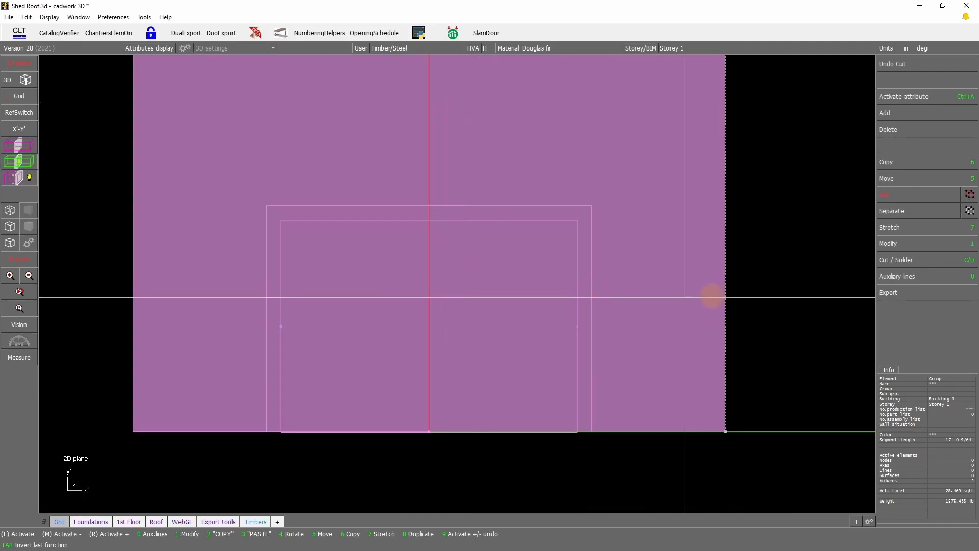
left_click(782, 280)
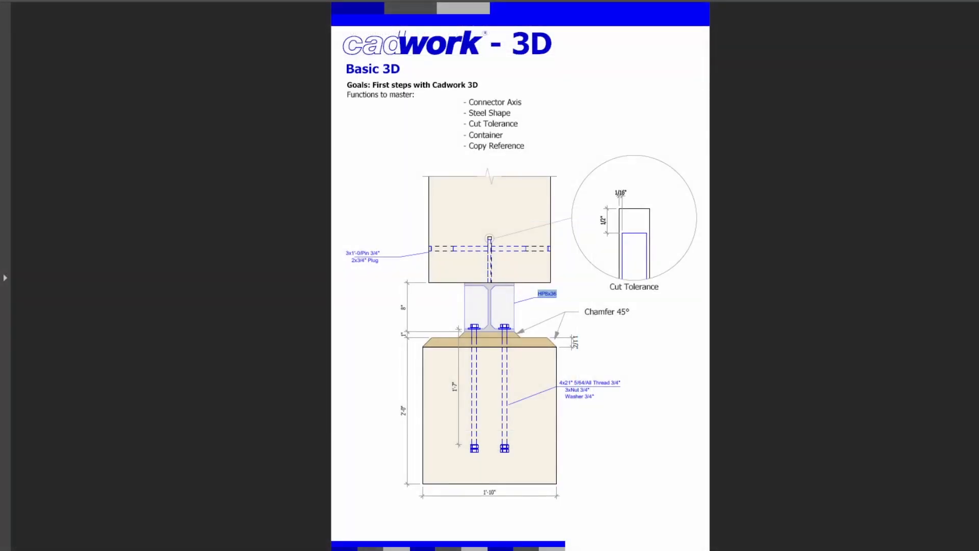
Step: Add a vertical auxiliary line through the midpoint of the knife plate's bottom edge
scroll(520, 275, "down", 1)
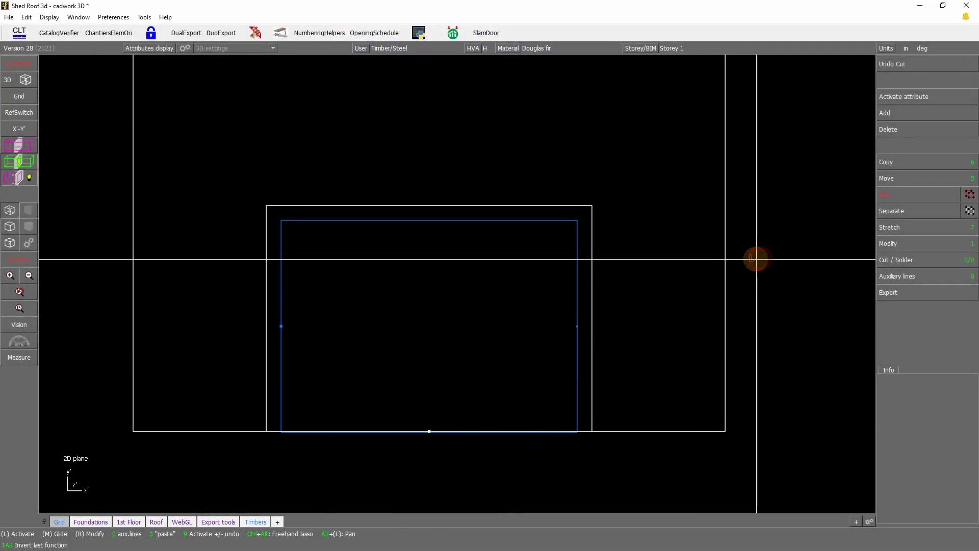
key("y")
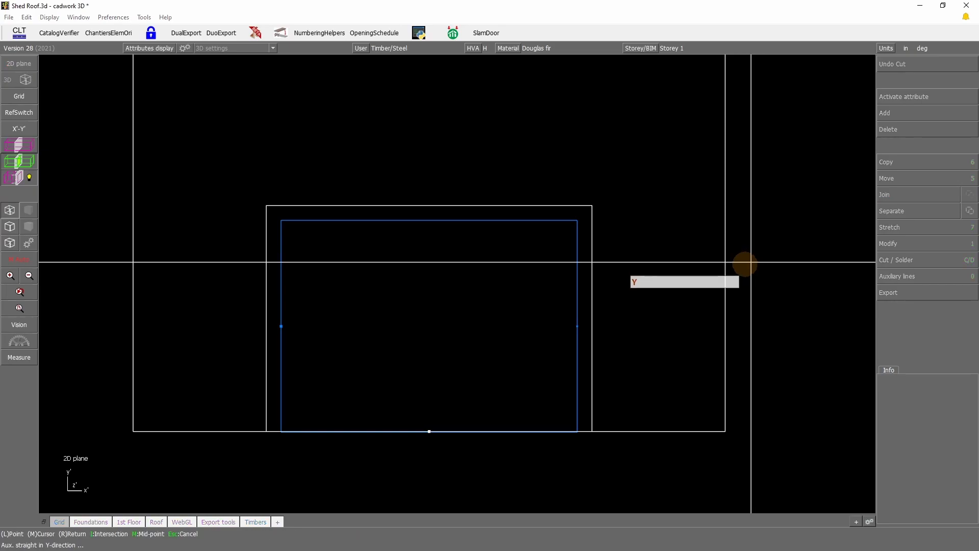
left_click(429, 433)
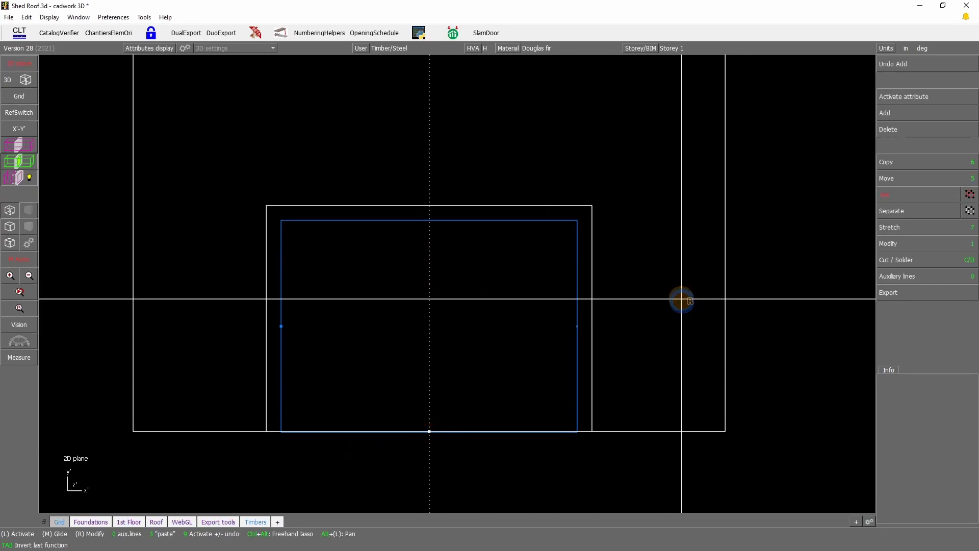
Step: Add parallel auxiliary lines 1.5 inches inside the knife plate's two side edges and its top edge
key("e")
left_click(680, 298)
type("1")
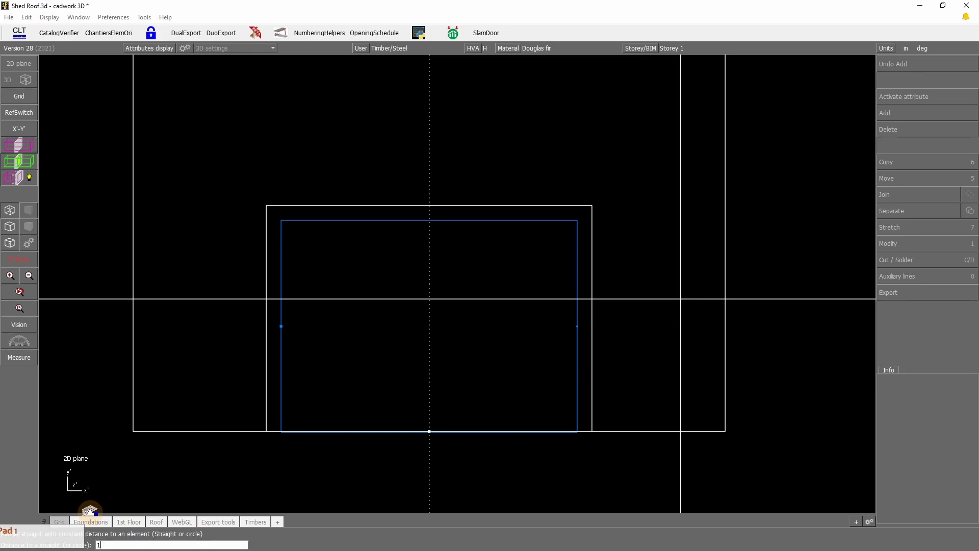
type(".5")
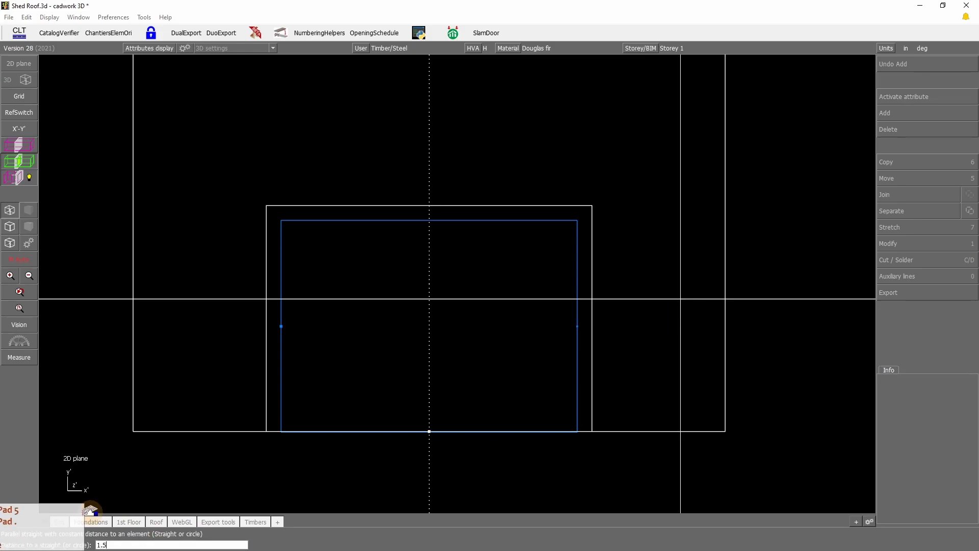
key("Return")
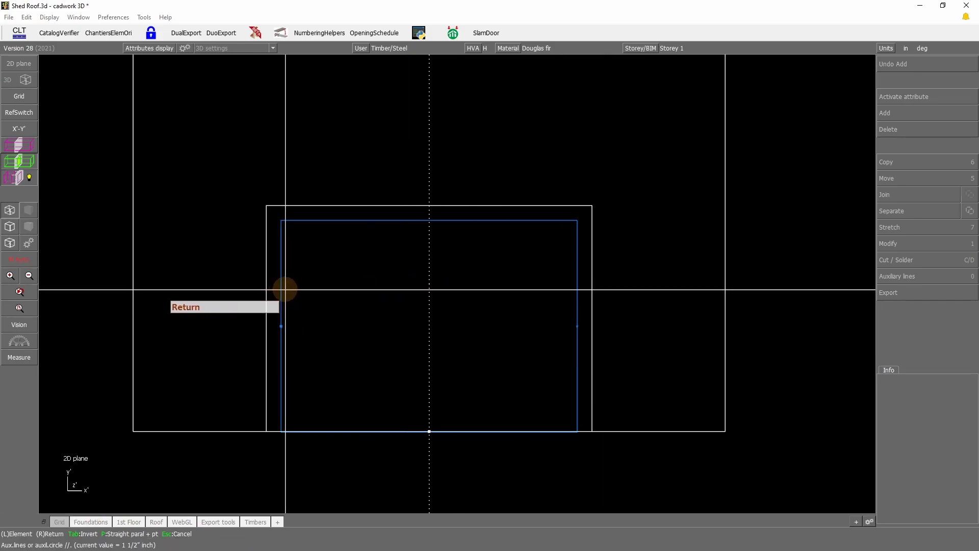
left_click(281, 287)
left_click(361, 221)
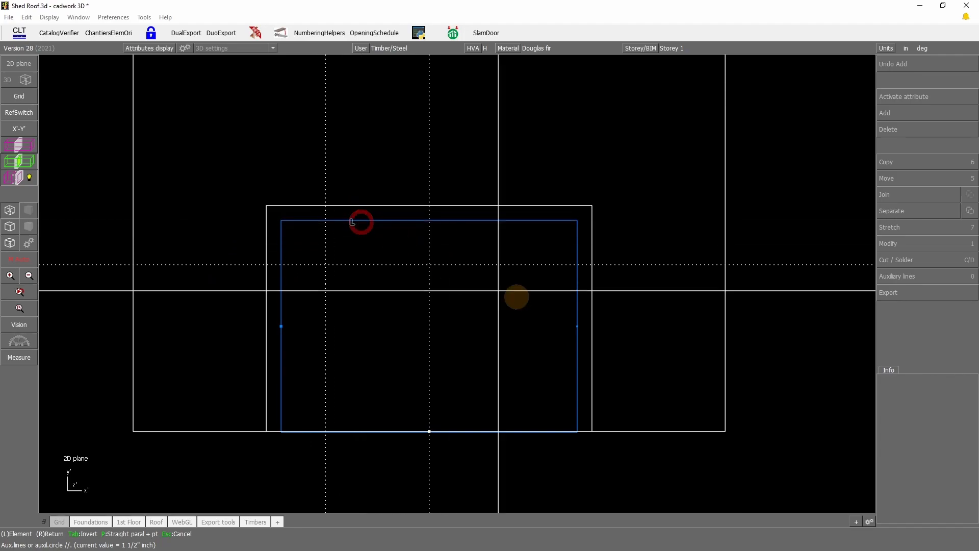
left_click(573, 291)
right_click(719, 345)
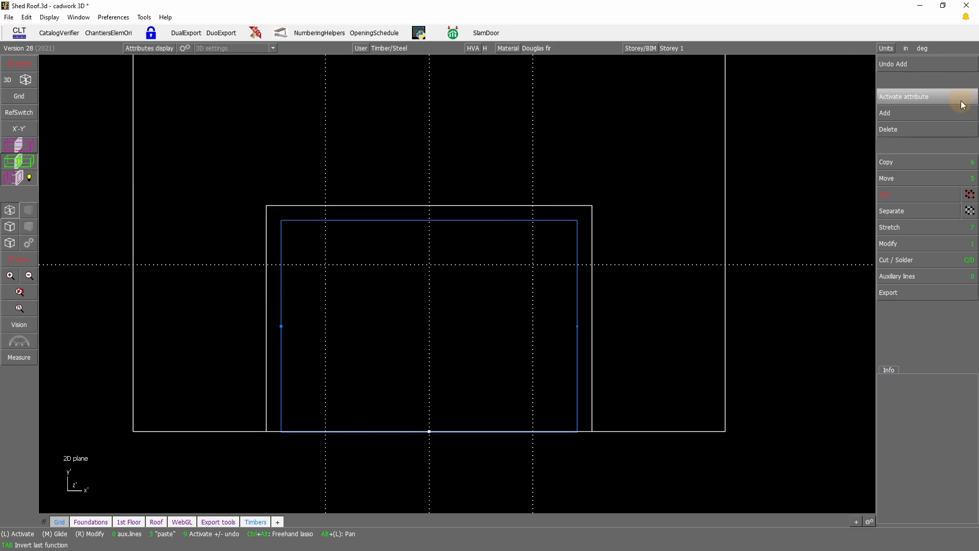
Step: Add a 1'8" connector axis by one point and length, using color 2 and a new name, at the upper-left auxiliary line intersection
left_click(928, 120)
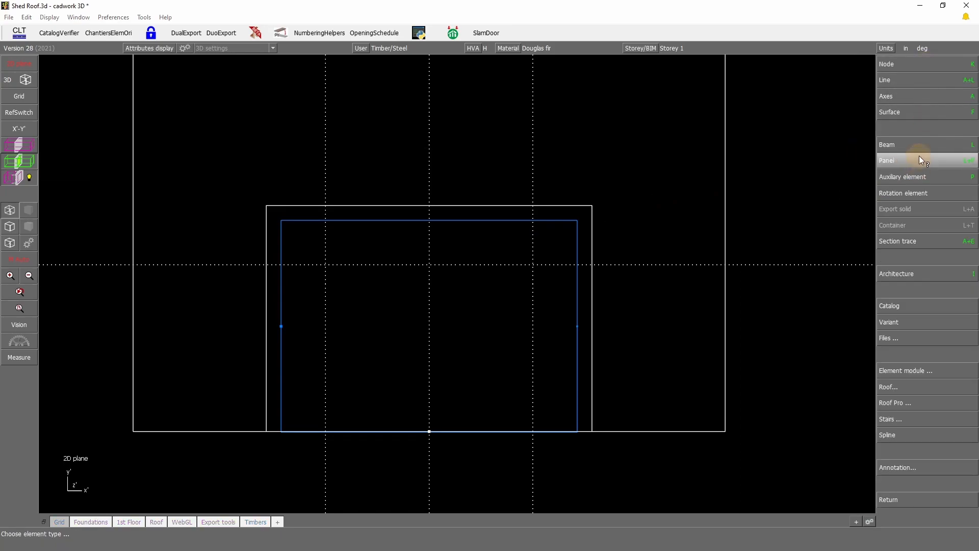
left_click(910, 97)
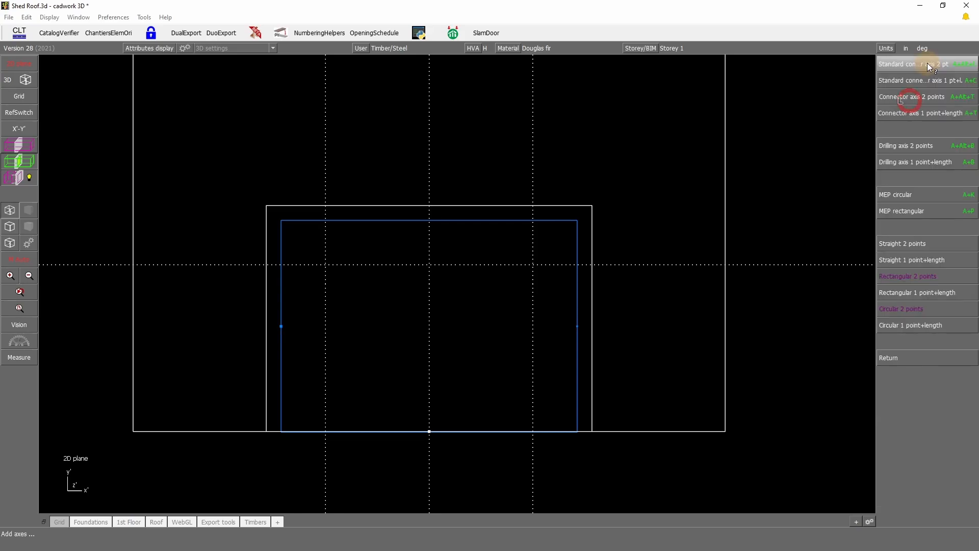
left_click(929, 115)
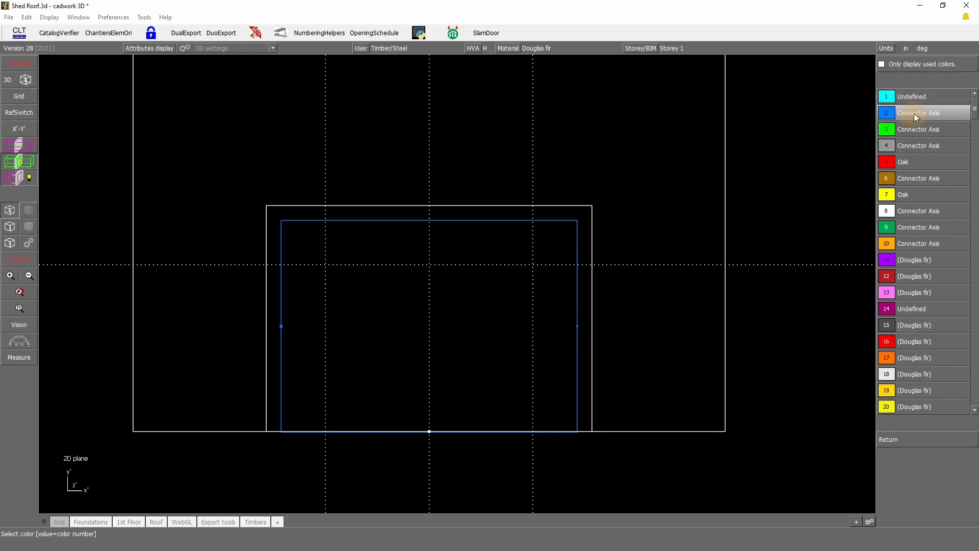
left_click(913, 115)
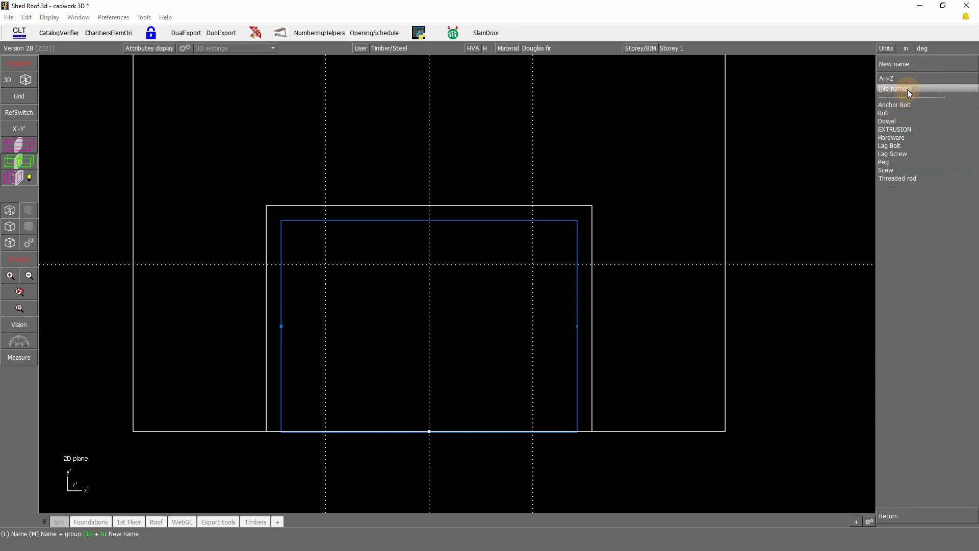
left_click(903, 62)
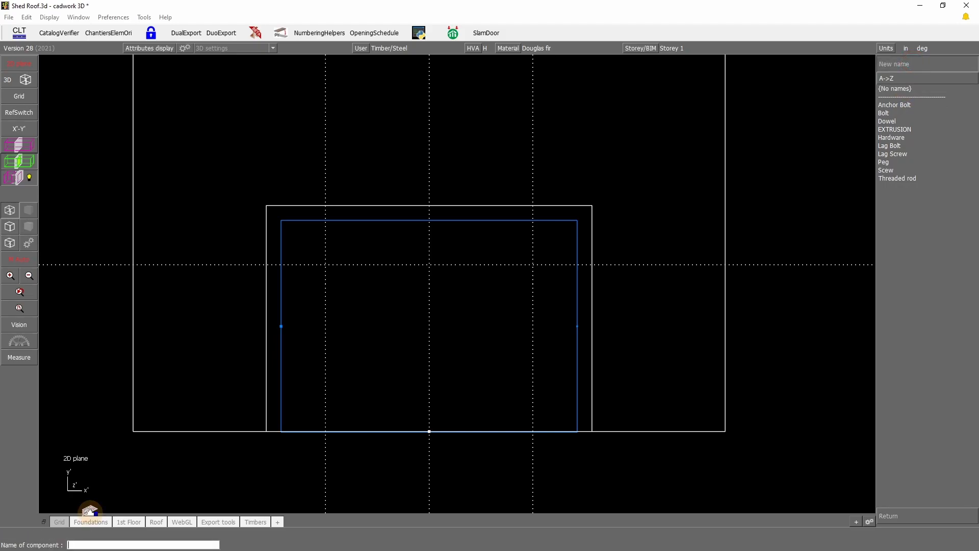
key("Return")
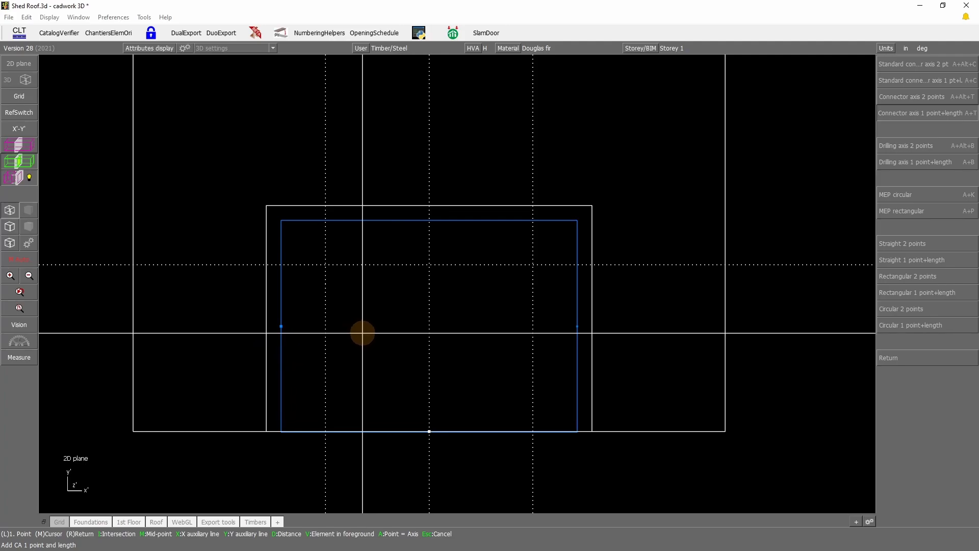
left_click(325, 264)
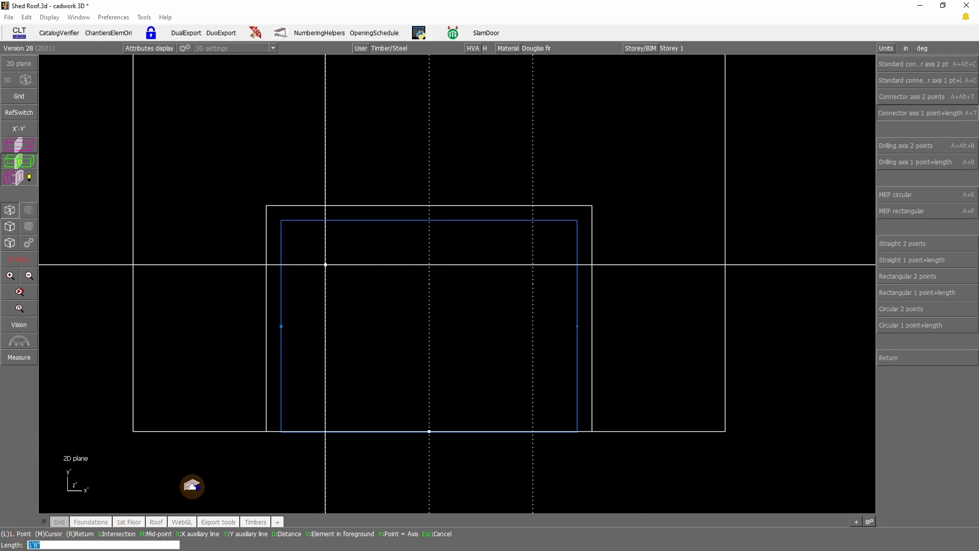
left_click(326, 265)
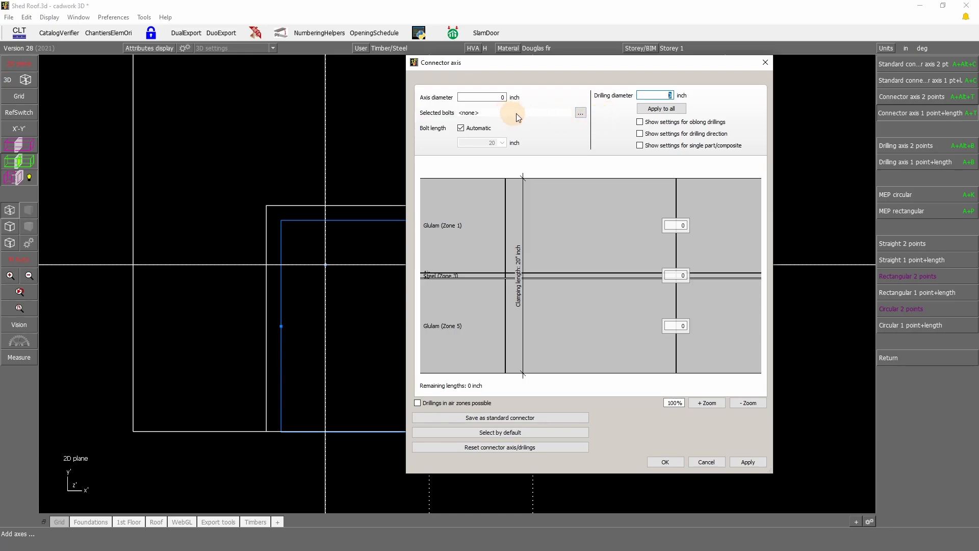
Step: Assign the Pin 3/4" from the Tight fit pin category of the connector catalog to the connector axis
left_click(580, 113)
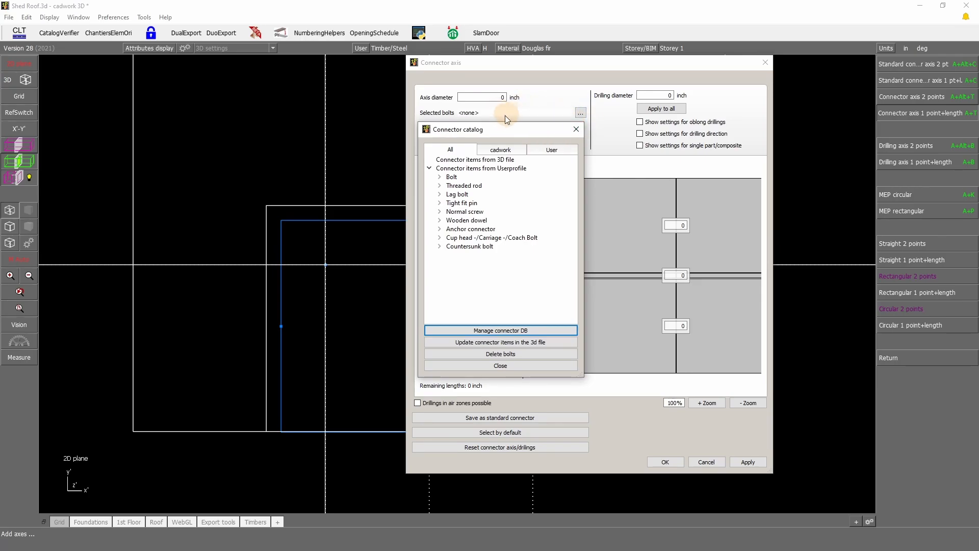
left_click(440, 178)
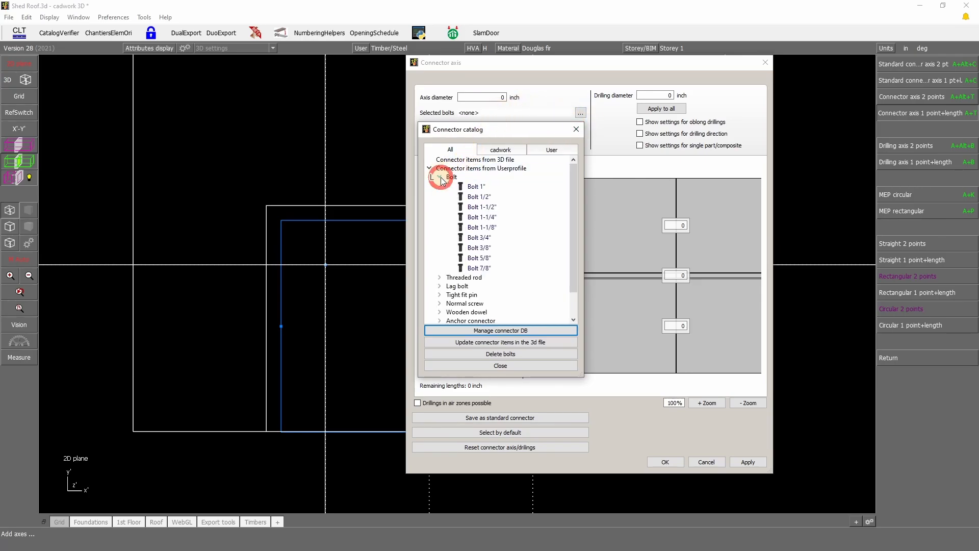
left_click(440, 178)
left_click(440, 187)
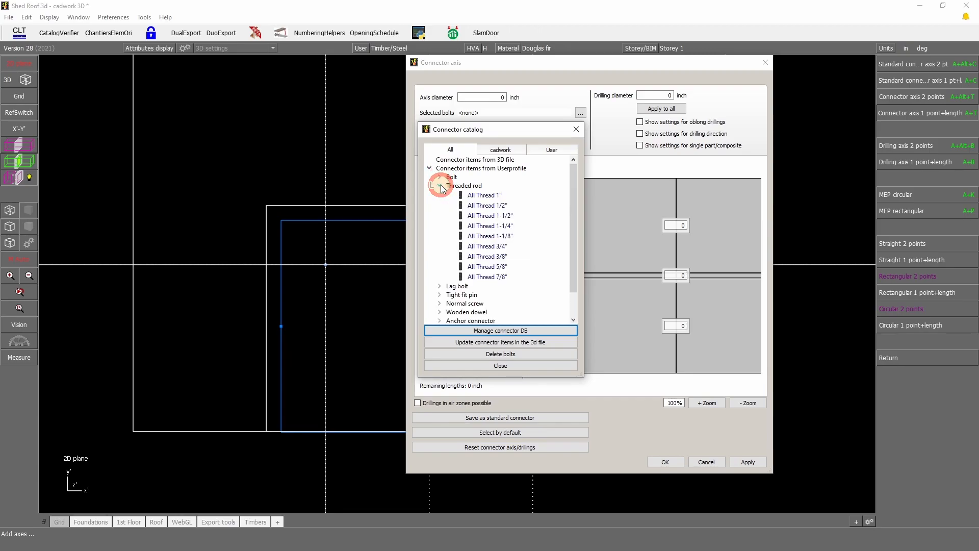
left_click(440, 186)
left_click(440, 194)
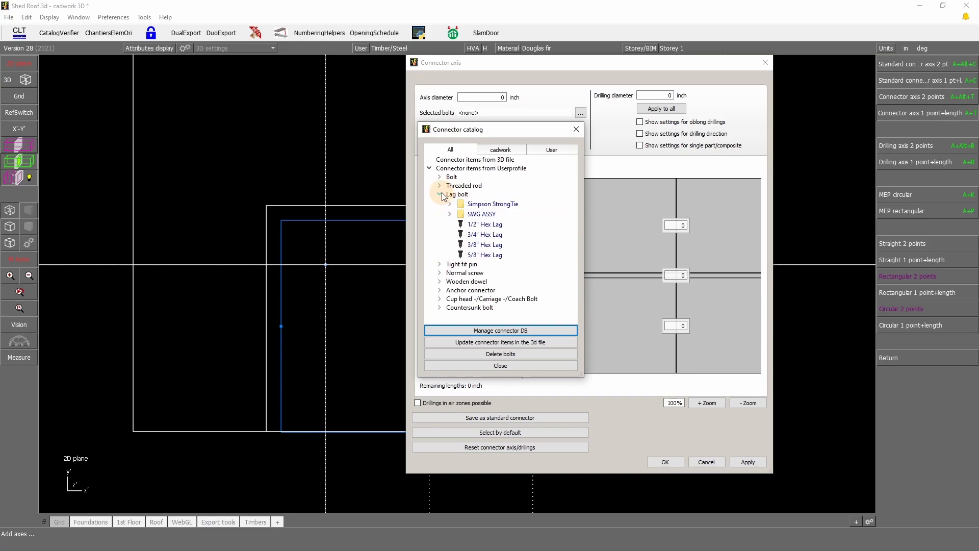
left_click(440, 194)
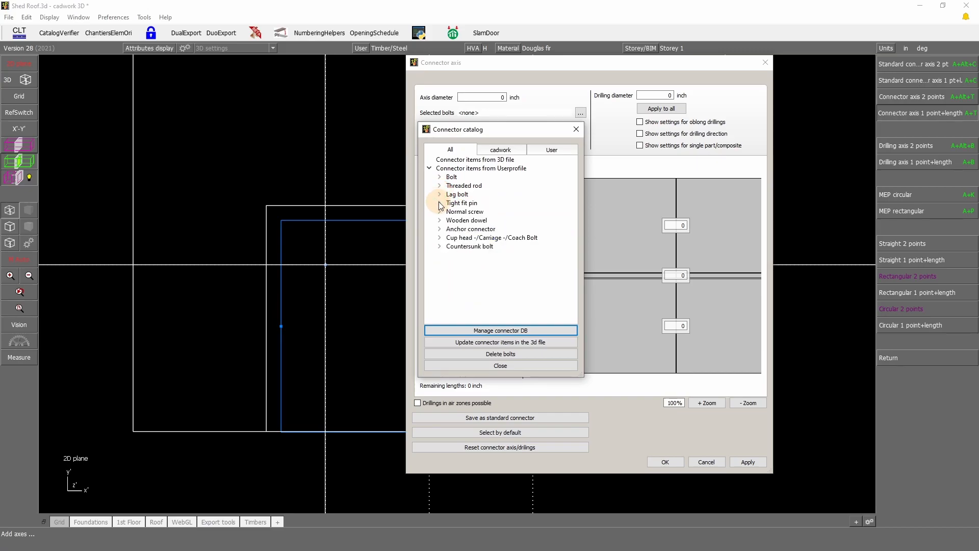
left_click(439, 203)
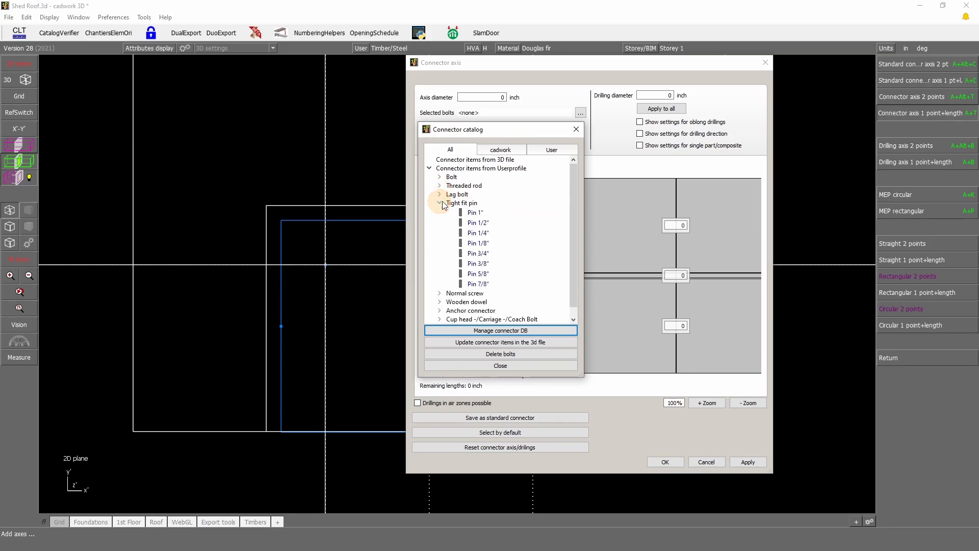
double_click(483, 253)
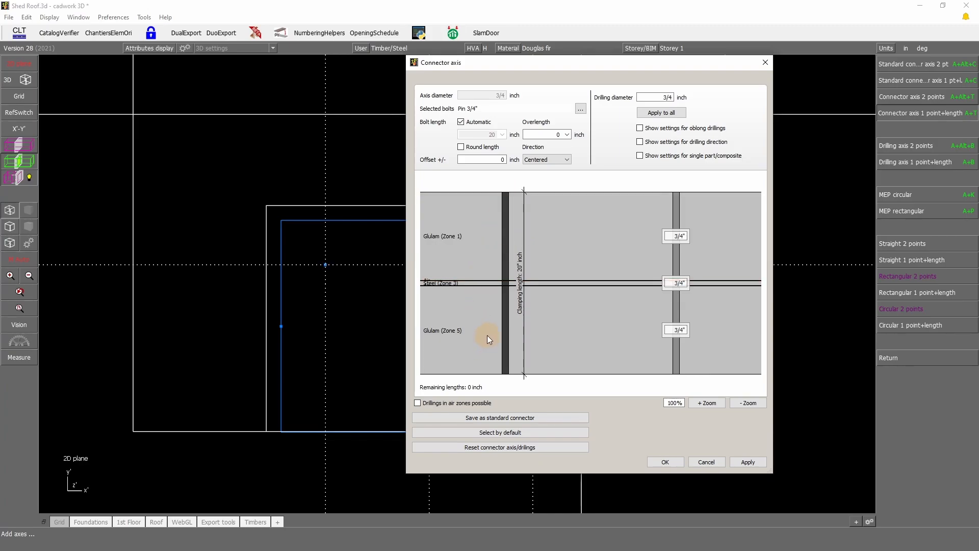
Step: Turn off the automatic bolt length for the Pin 3/4" and set the length to 12 inches
left_click(461, 122)
left_click(502, 135)
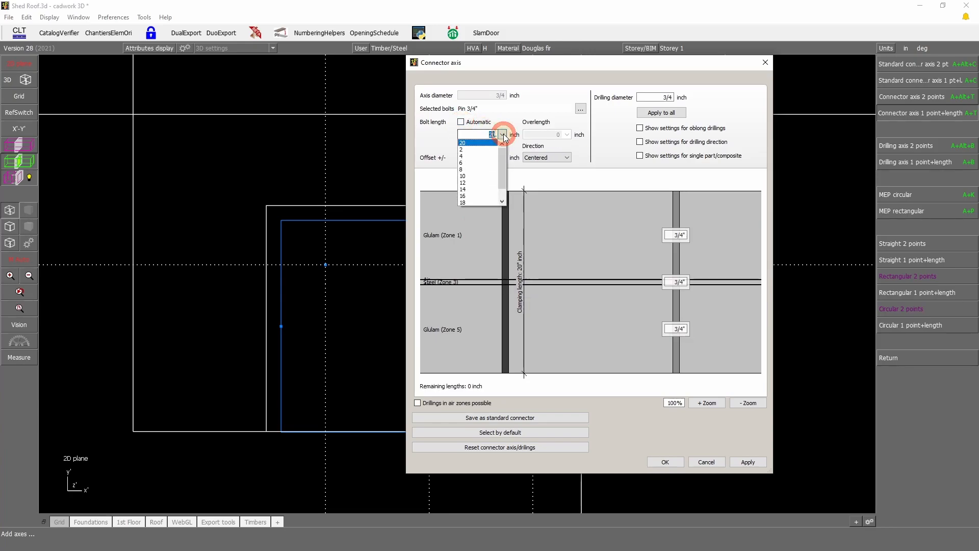
left_click(503, 135)
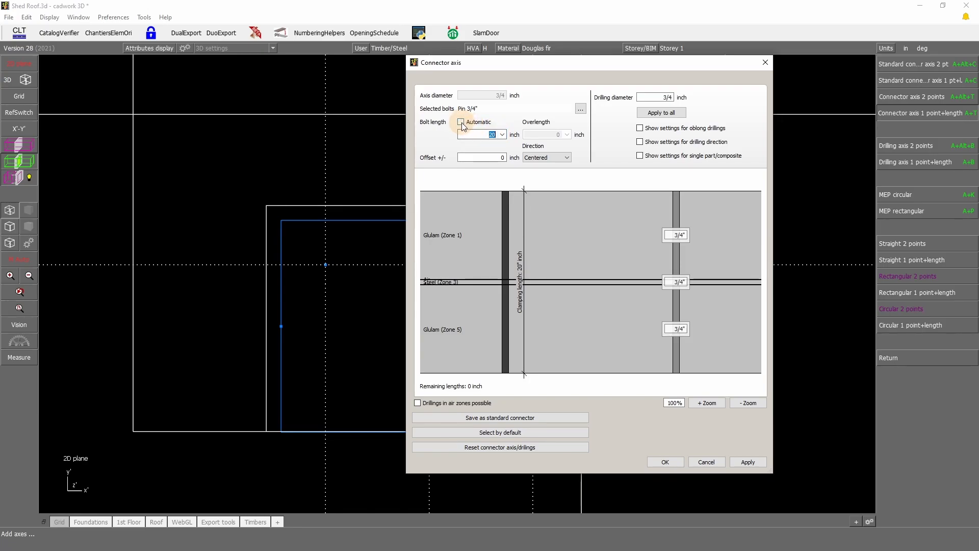
left_click(502, 134)
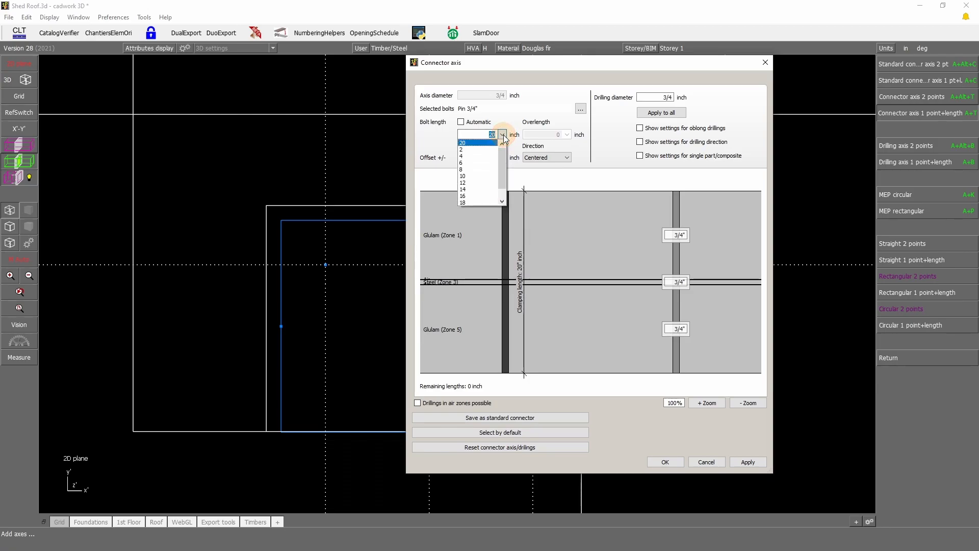
left_click(464, 183)
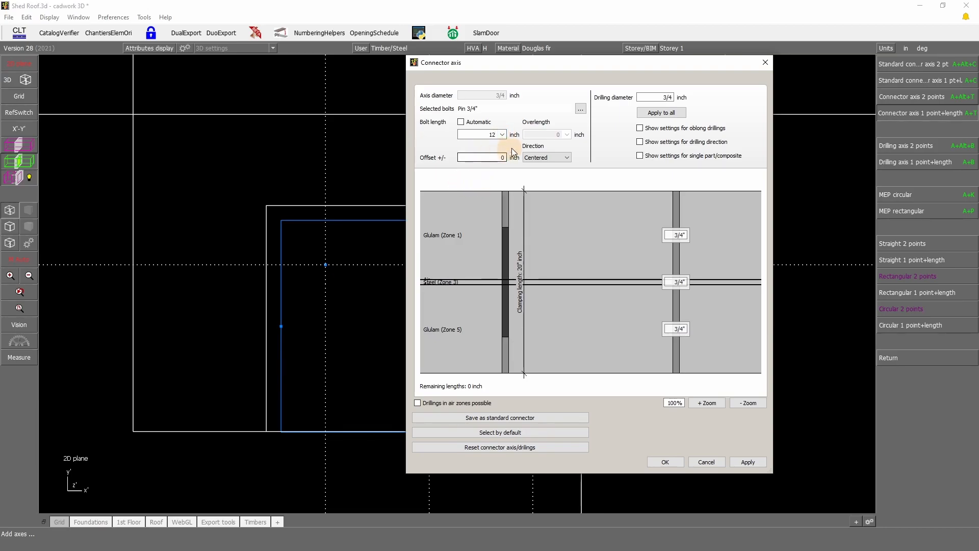
Step: Try the Start and End directions for the 12-inch pin and return the direction to Centered
left_click(546, 158)
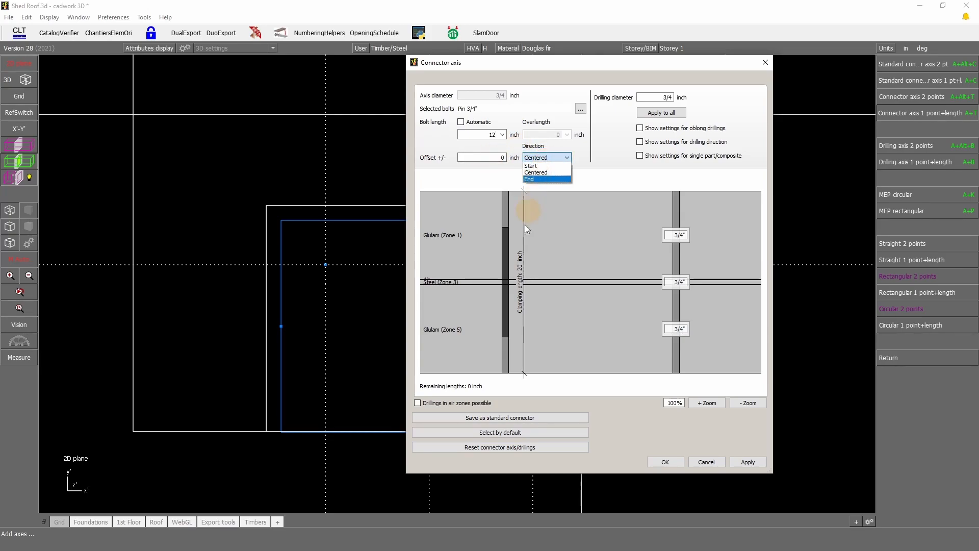
left_click(546, 166)
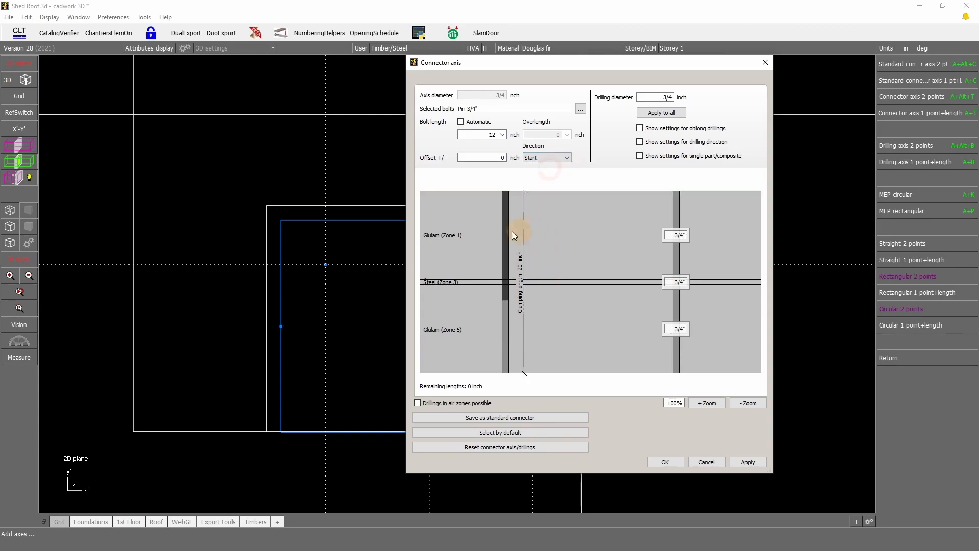
left_click(565, 159)
left_click(550, 178)
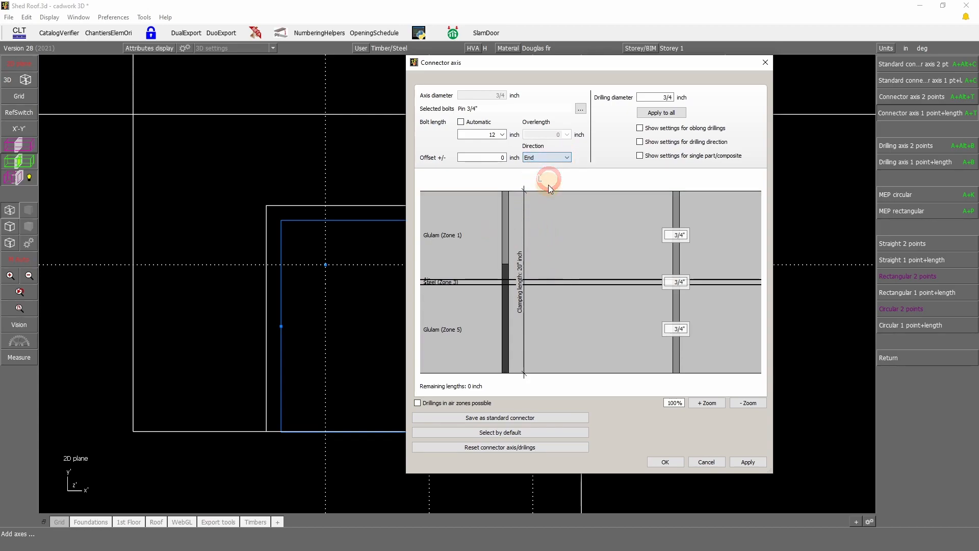
left_click(558, 160)
left_click(548, 172)
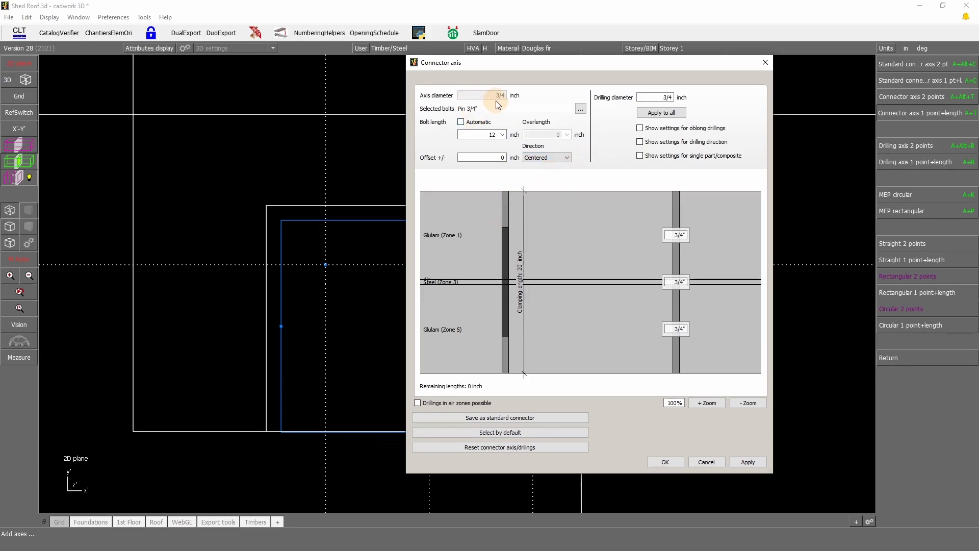
left_click(660, 97)
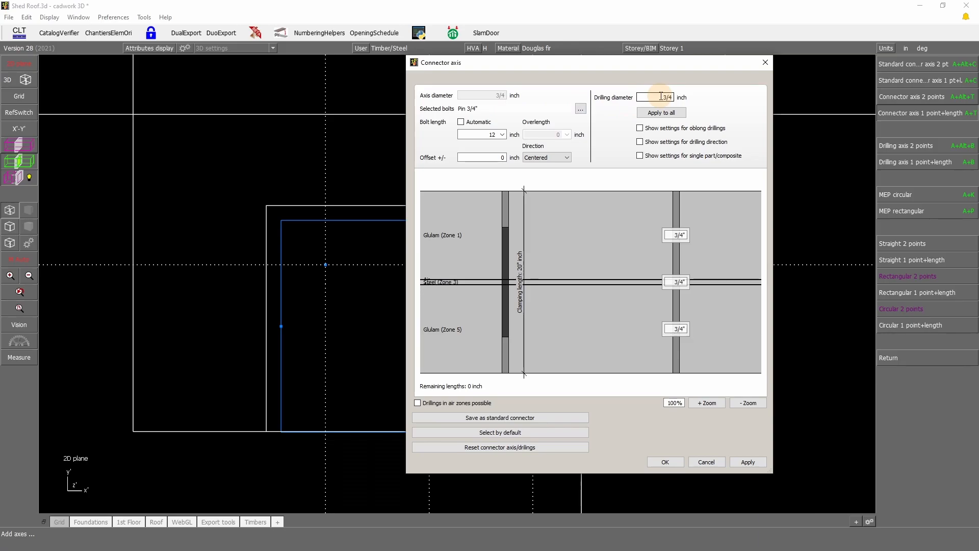
left_click_drag(661, 96, 684, 98)
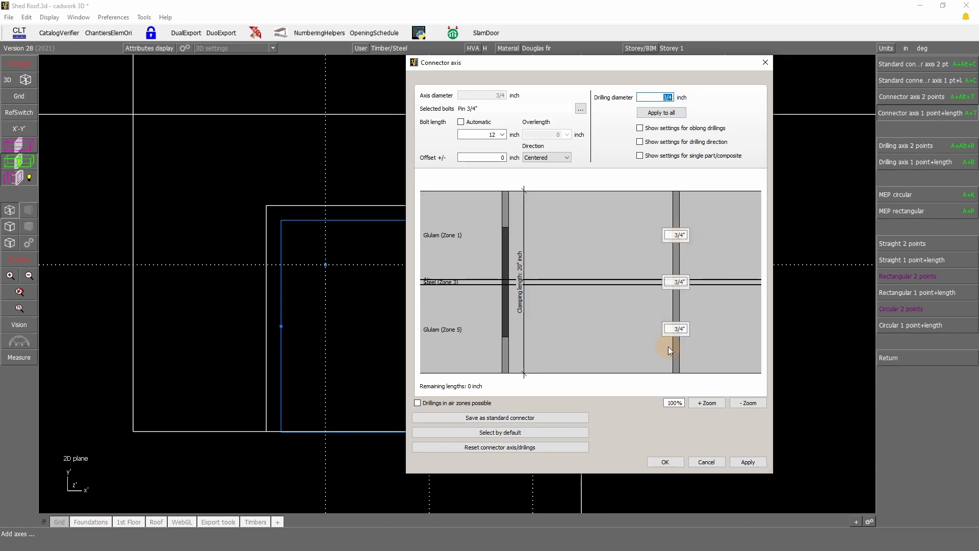
Step: Open the counterbore definition at the outer face of Glulam (Zone 1) and insert the 3/4" Plug from the wooden plugs there
left_click(590, 182)
left_click(565, 193)
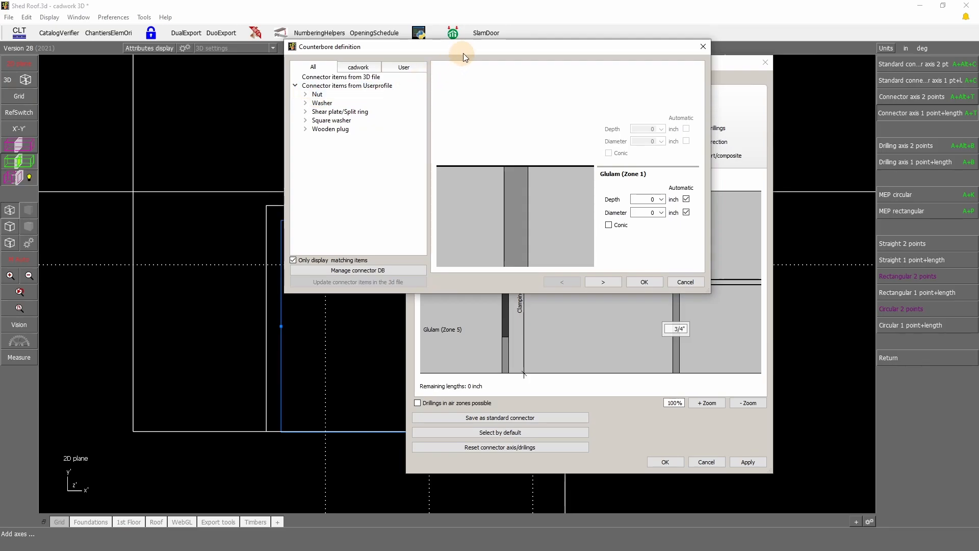
left_click_drag(467, 51, 303, 157)
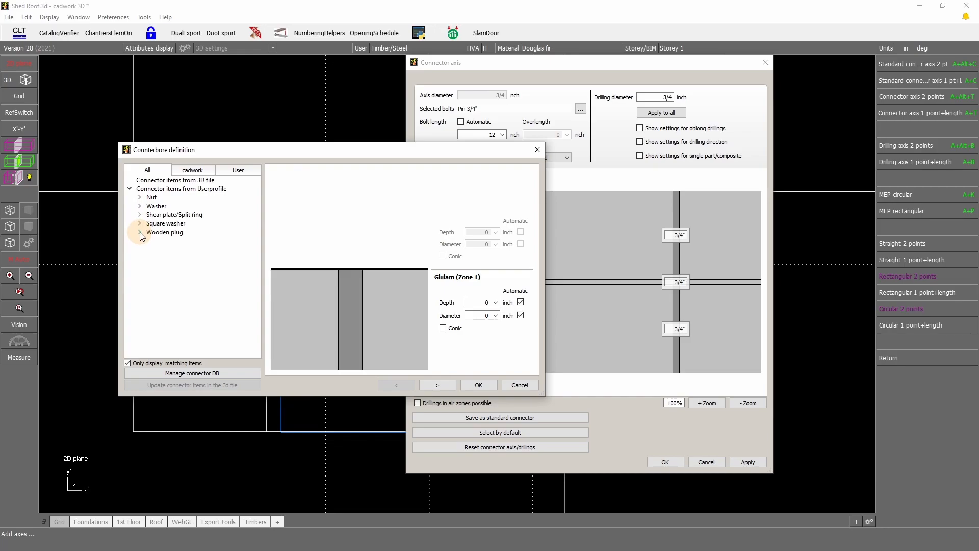
left_click(139, 233)
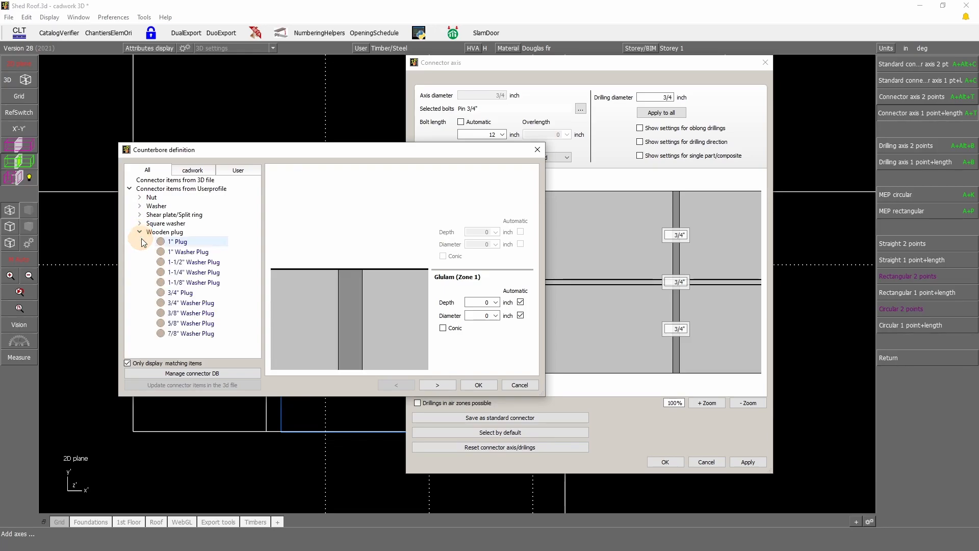
left_click(144, 245)
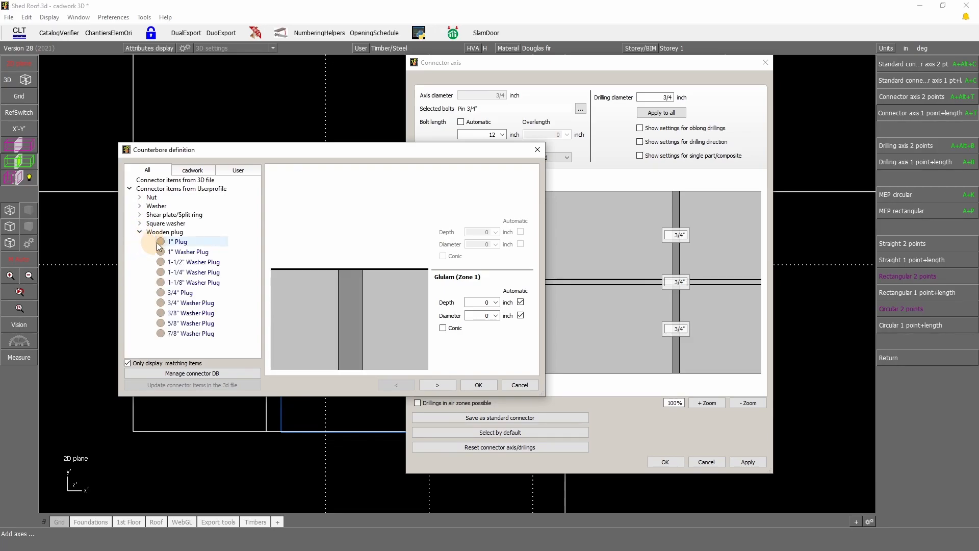
left_click(187, 296)
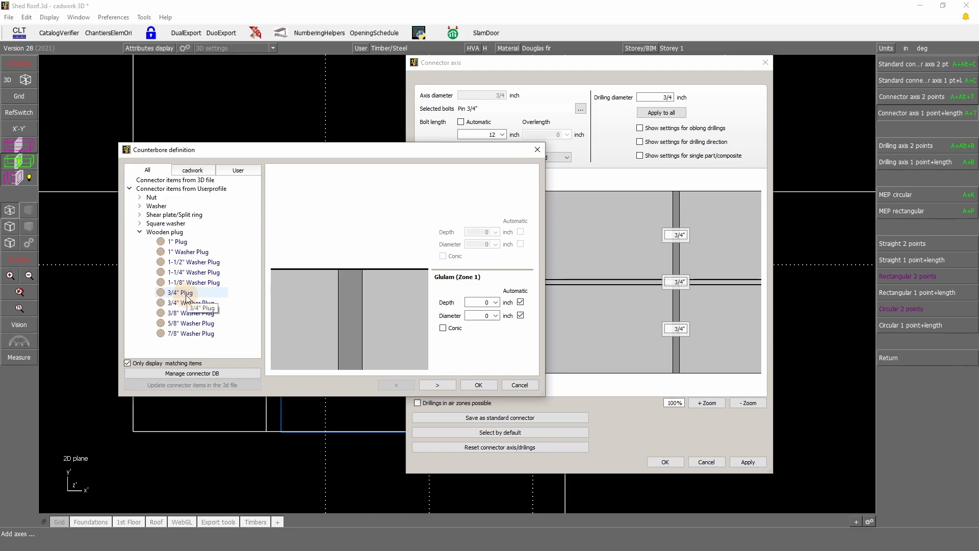
left_click(173, 296)
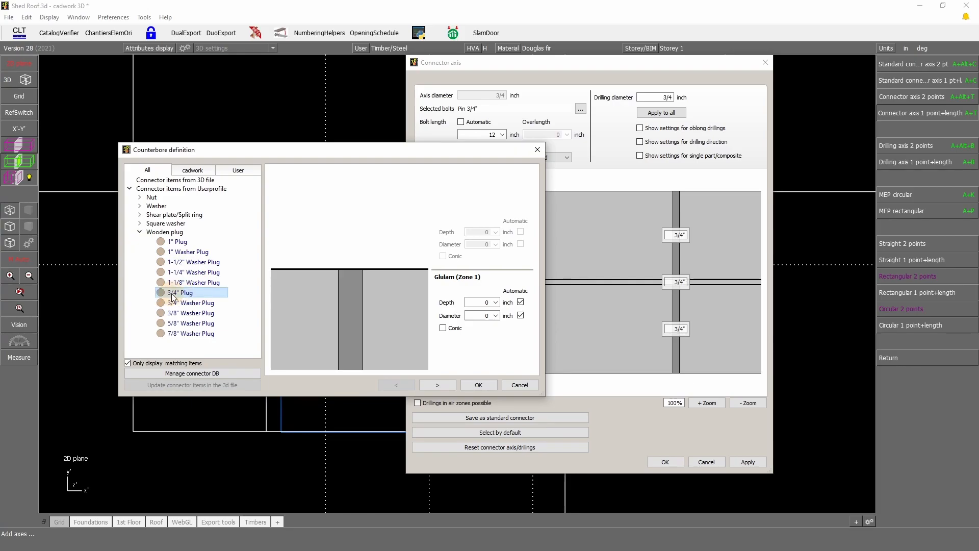
left_click_drag(174, 296, 355, 266)
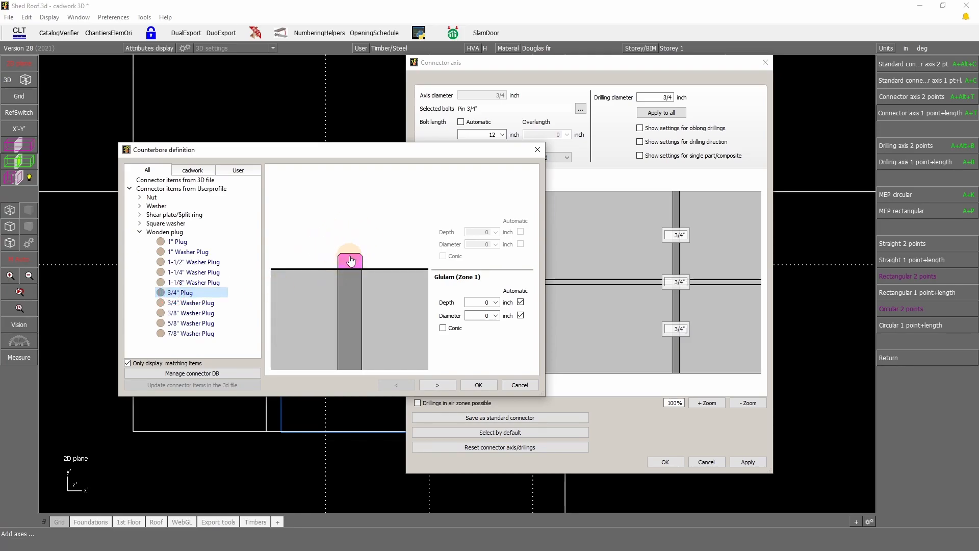
left_click(295, 275)
left_click(351, 270)
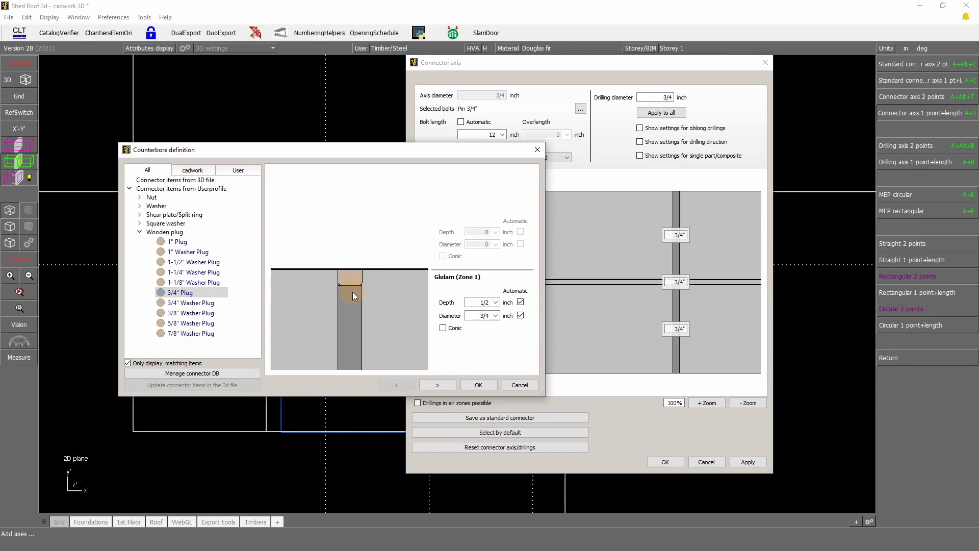
Step: Go through the zones to the outer face of Glulam (Zone 5) and insert the wooden 3/4" Plug there
left_click(439, 385)
left_click(438, 385)
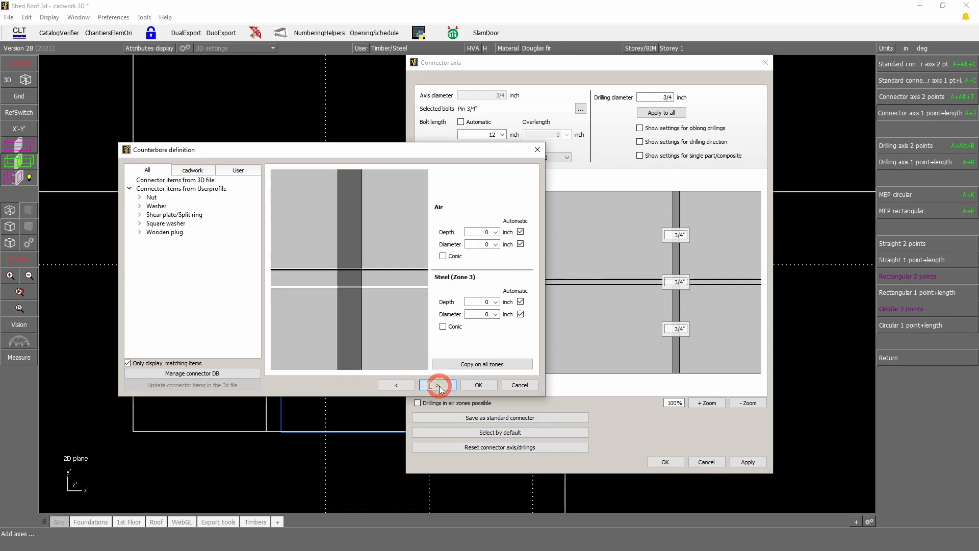
left_click(438, 385)
left_click(437, 385)
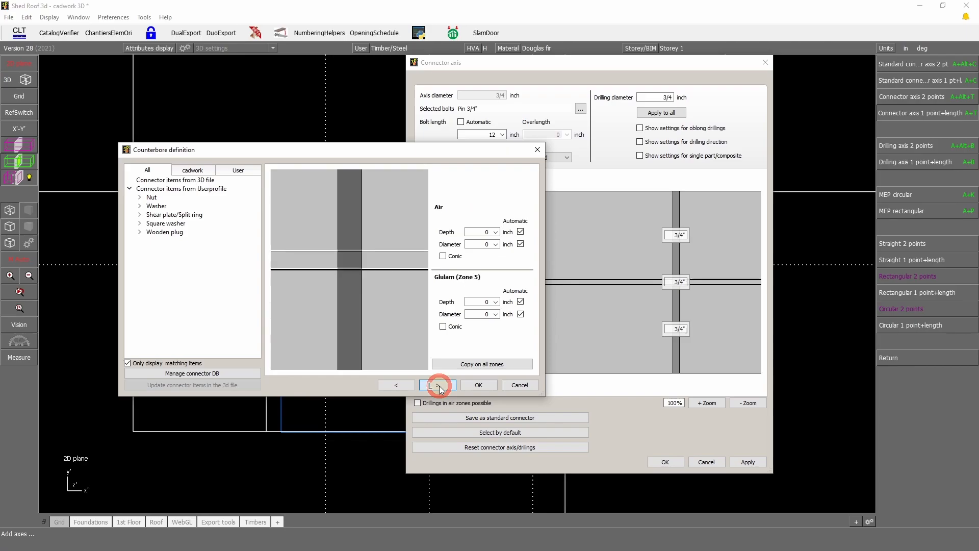
left_click(438, 385)
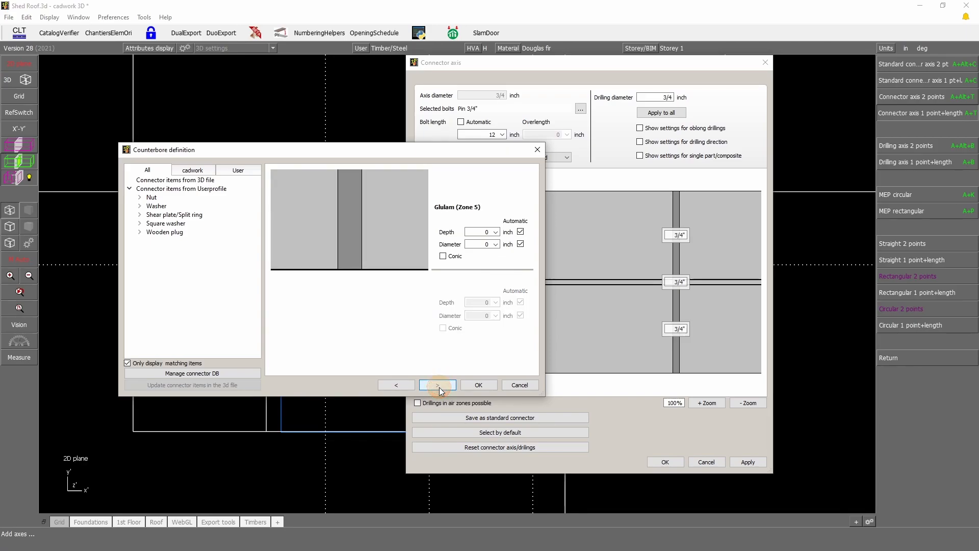
left_click(140, 224)
left_click(141, 226)
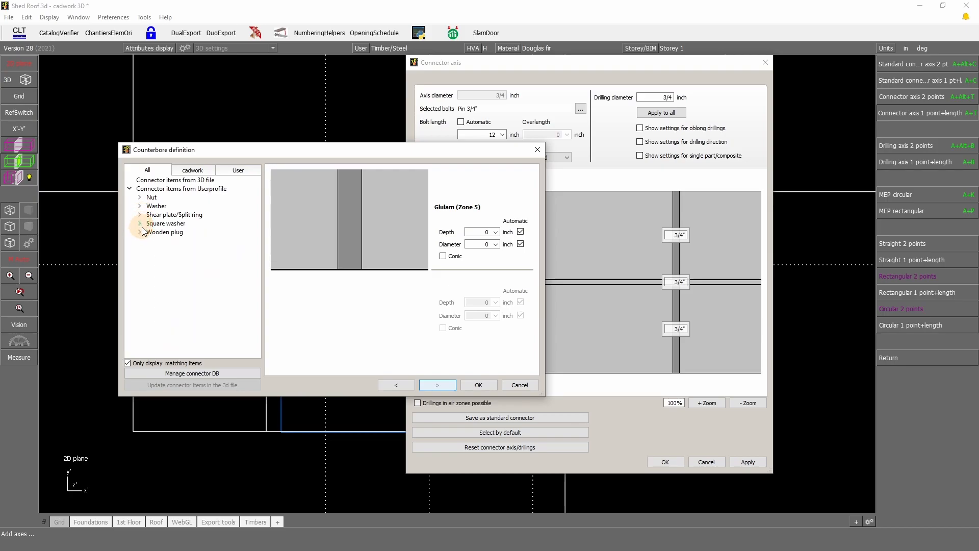
left_click(142, 232)
left_click_drag(179, 292, 356, 259)
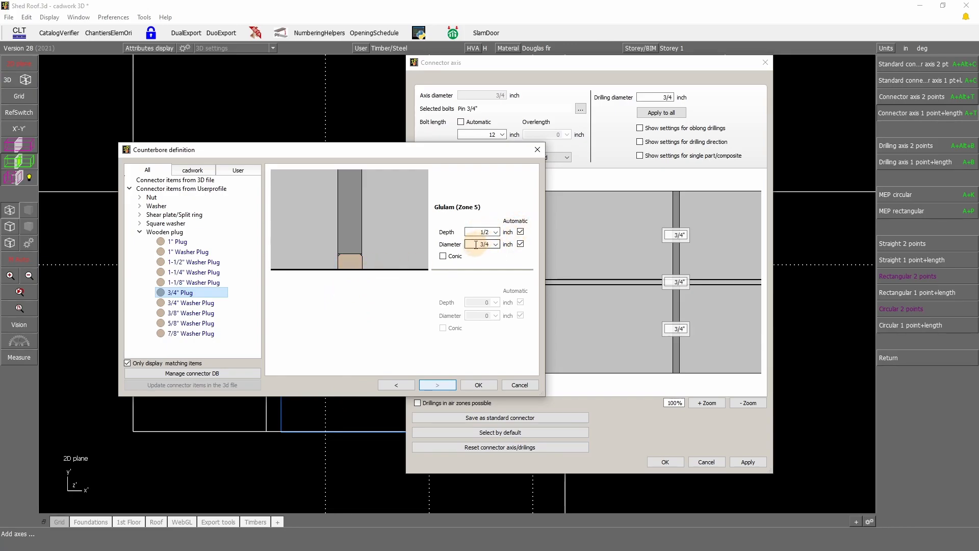
Step: Try a counterbore diameter of 1 inch in Glulam (Zone 5) and restore the automatic diameter
mouse_move(475, 244)
left_mouse_down()
mouse_move(498, 245)
mouse_move(480, 232)
mouse_move(497, 233)
mouse_move(492, 243)
left_mouse_up()
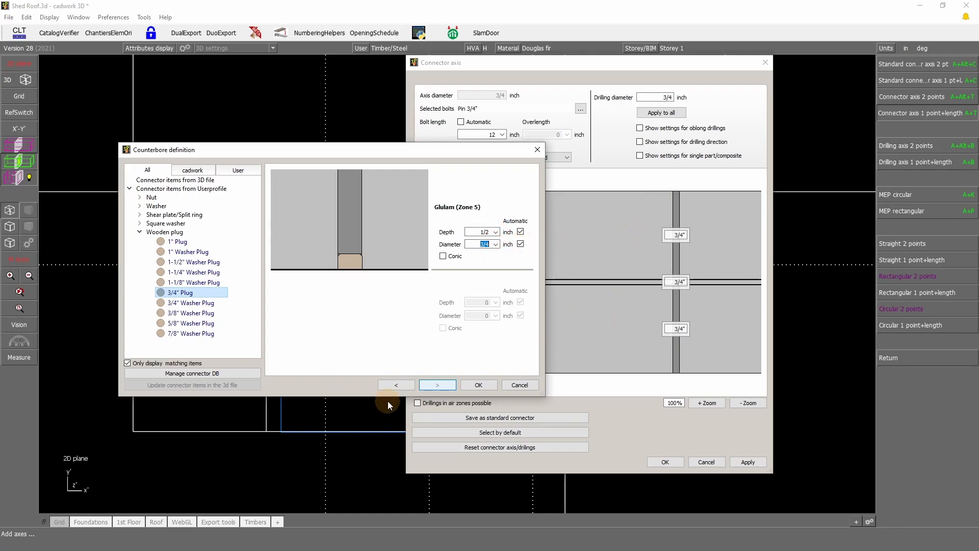
type("1")
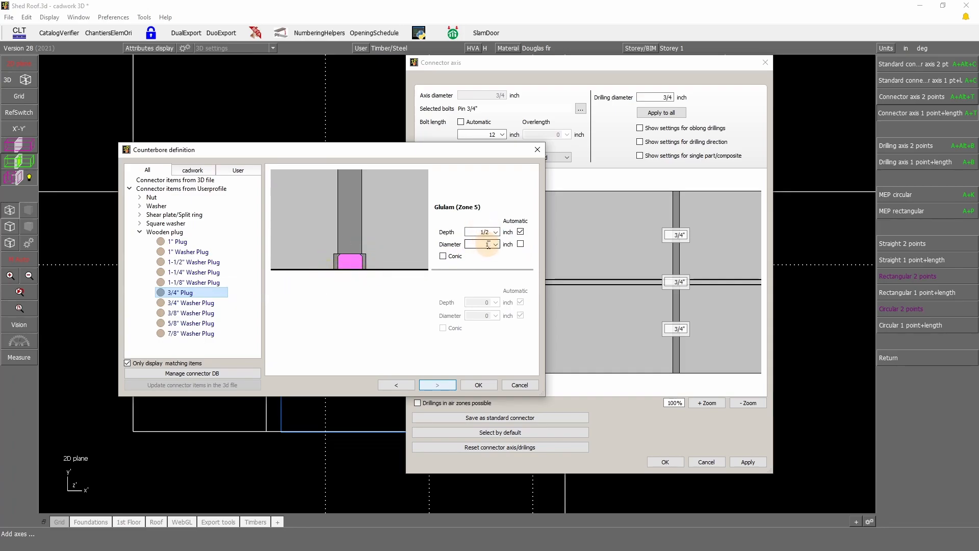
left_click(521, 243)
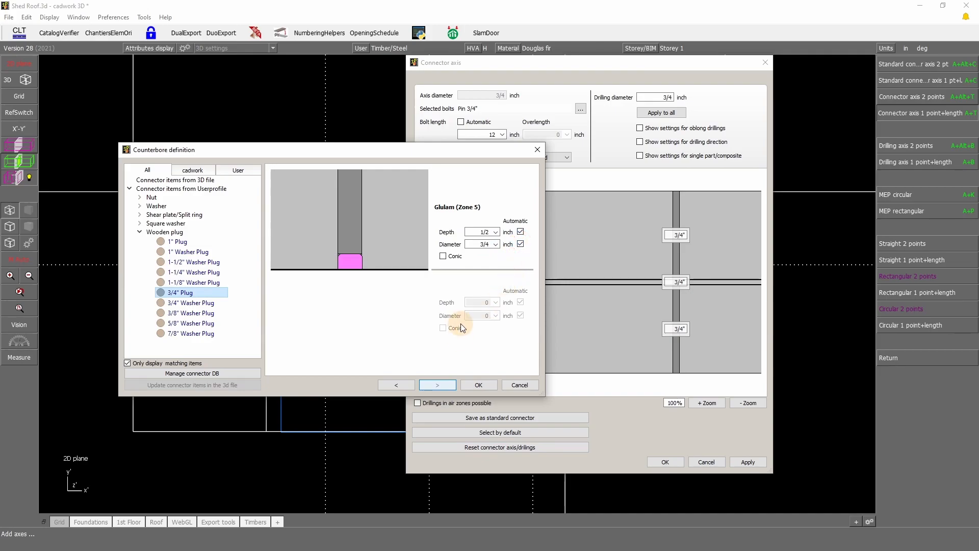
Step: Confirm the plug counterbores, apply the connector axis settings and leave the connector axis command
left_click(479, 385)
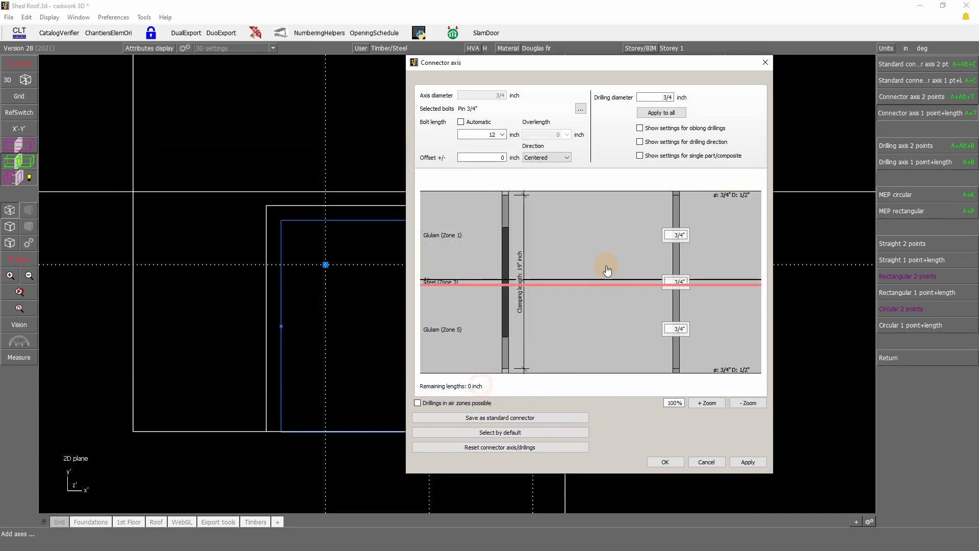
left_click(747, 461)
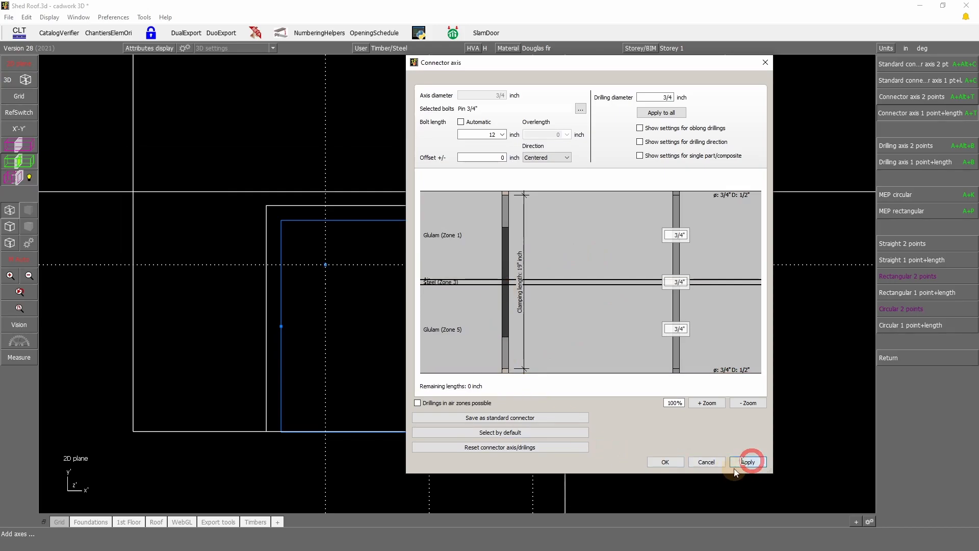
left_click(666, 462)
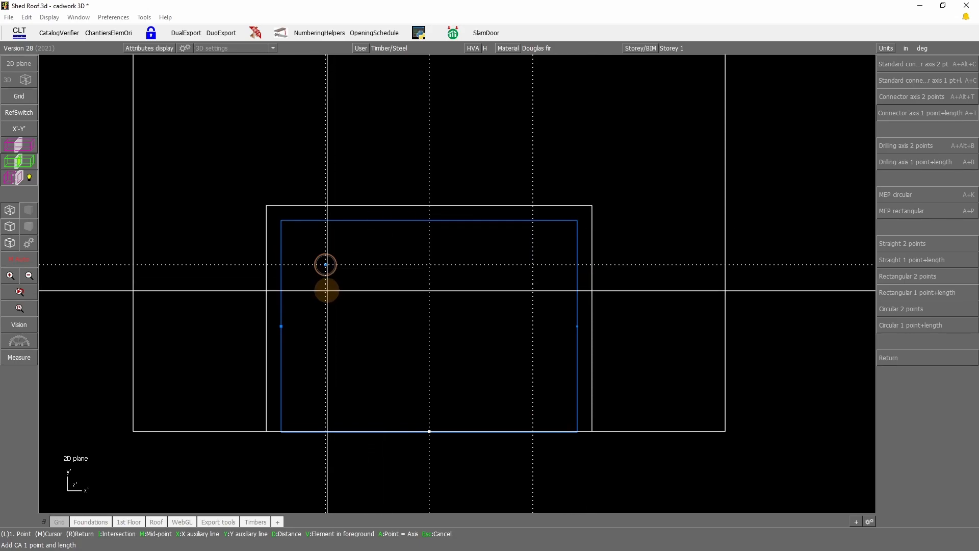
right_click(325, 288)
right_click(719, 160)
right_click(762, 164)
right_click(702, 185)
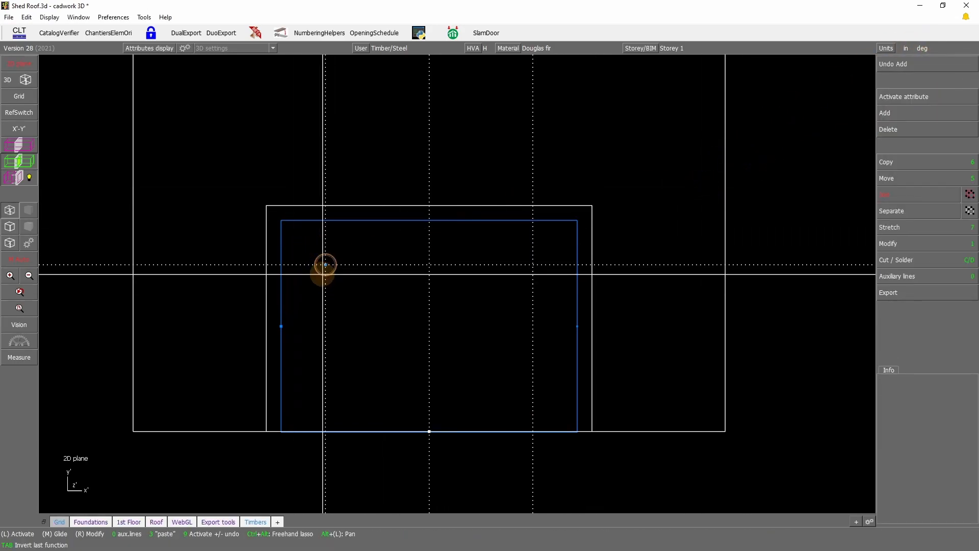
Step: Copy the pin connector axis horizontally to the middle auxiliary line intersection, skipping the connector axis configuration check
left_click(325, 265)
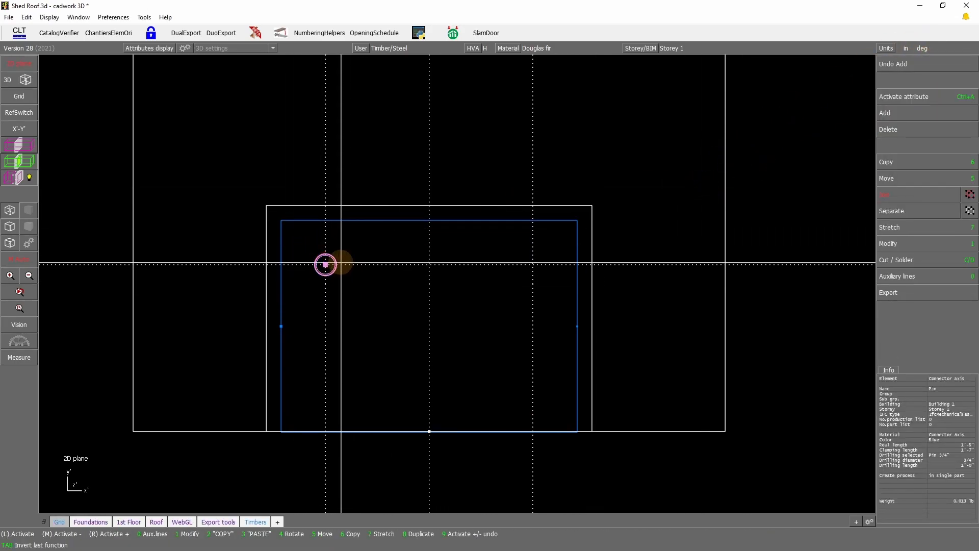
scroll(339, 263, "up", 4)
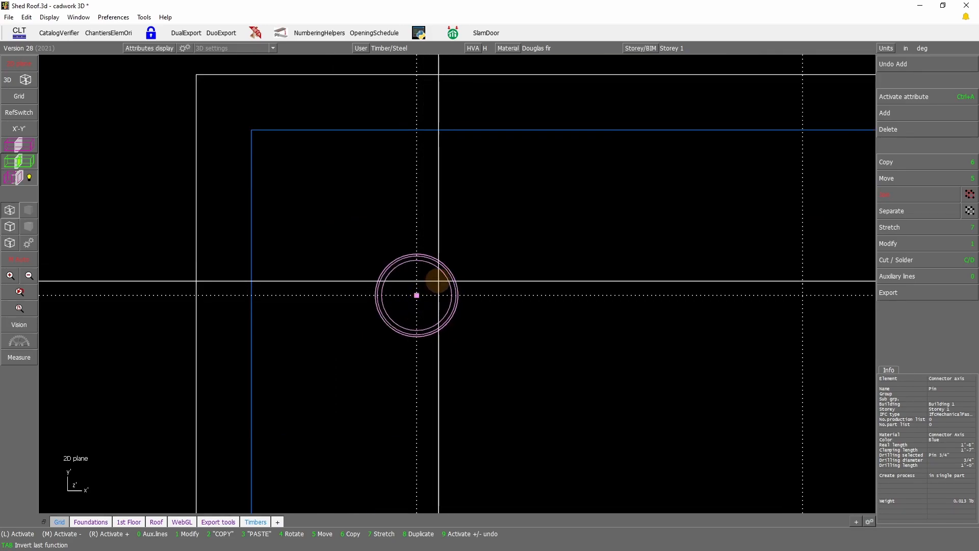
left_click(429, 264)
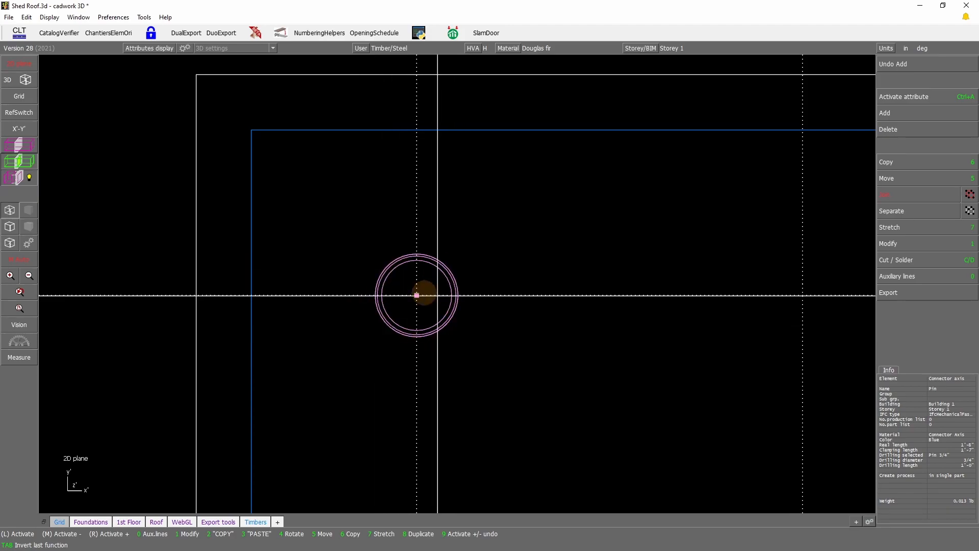
scroll(413, 301, "down", 3)
scroll(444, 286, "up", 3)
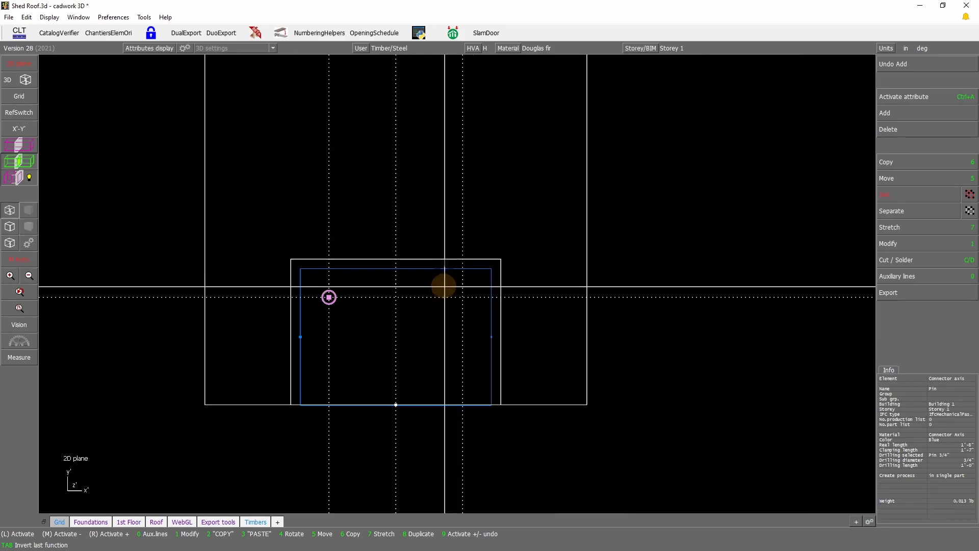
key("KP_6")
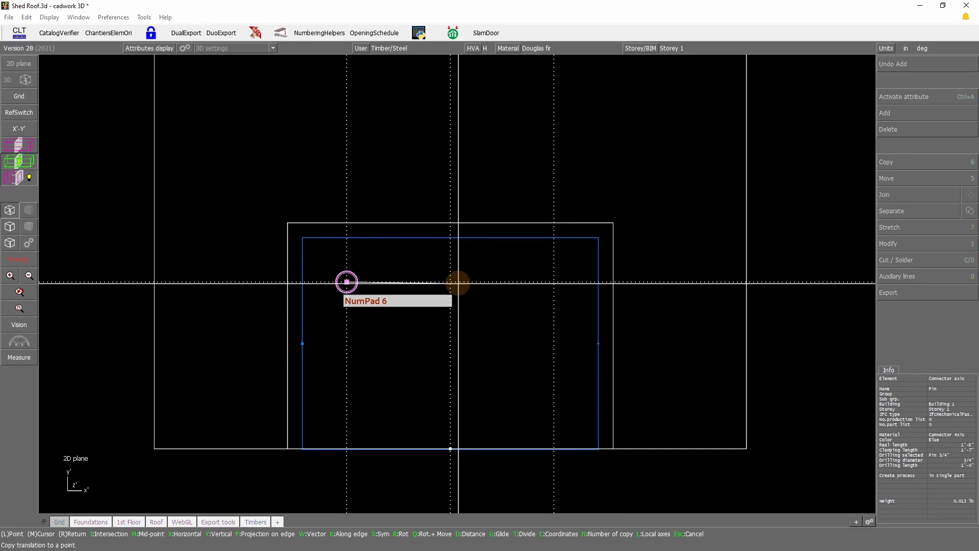
left_click(450, 281)
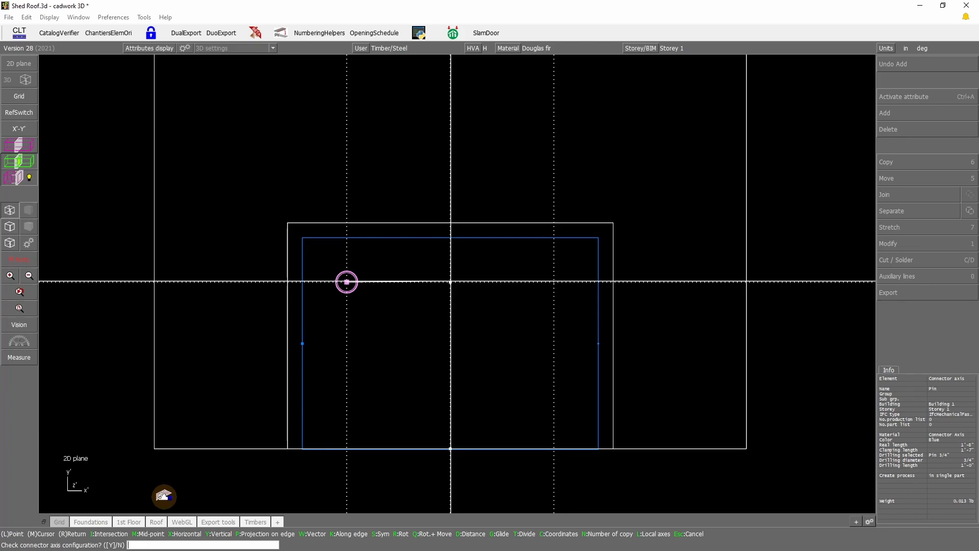
type("n")
key("Return")
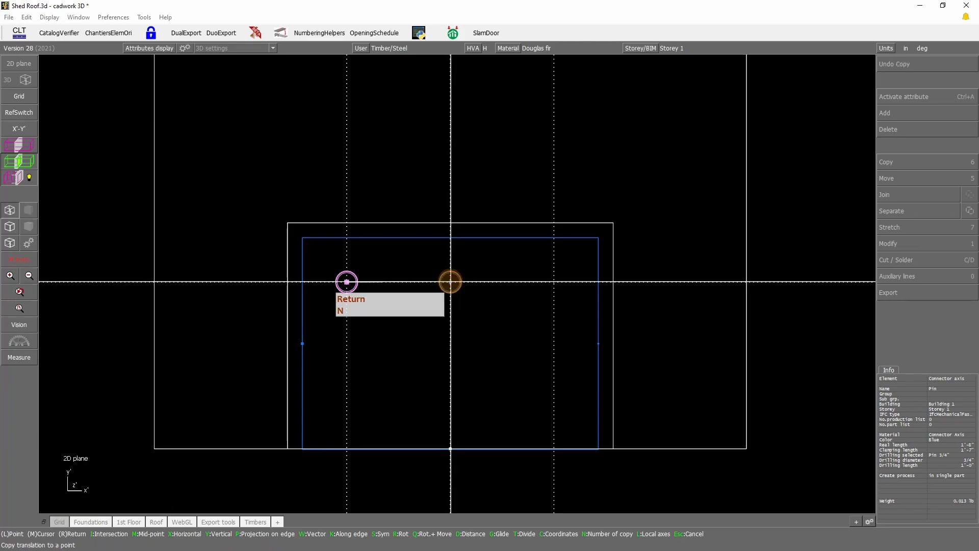
Step: Place another pin connector axis copy at the third auxiliary line intersection without checking its configuration, and end the copy command
left_click(553, 281)
type("n")
key("Return")
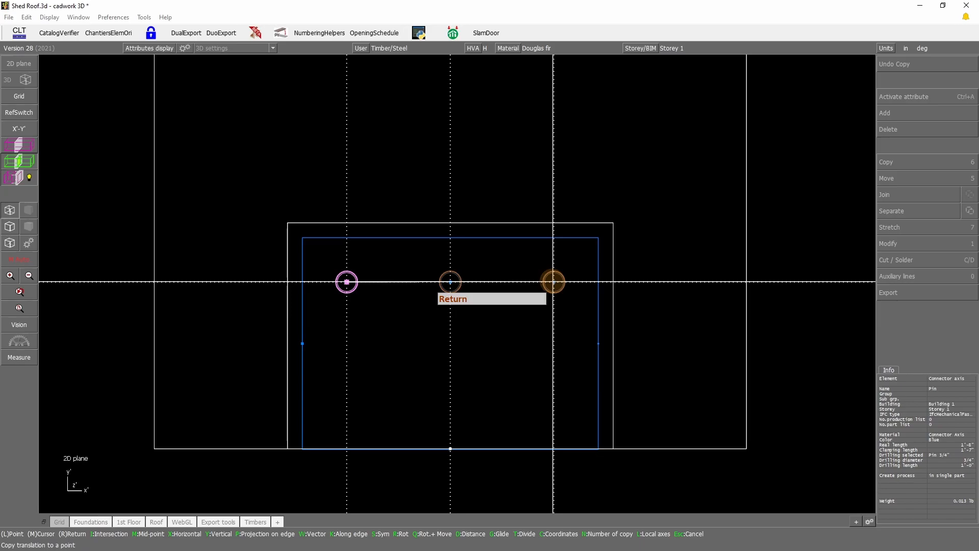
right_click(684, 223)
right_click(607, 280)
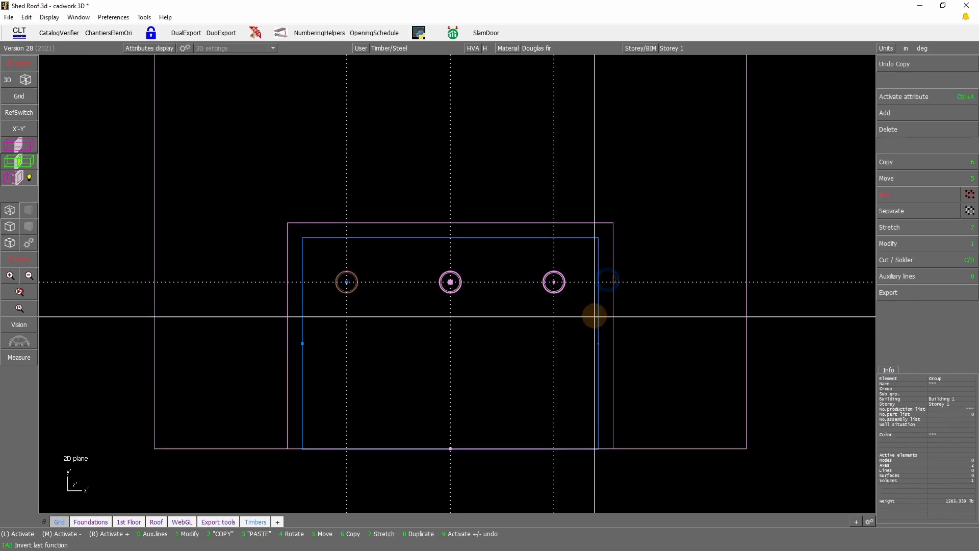
scroll(595, 315, "down", 5)
left_click(531, 295)
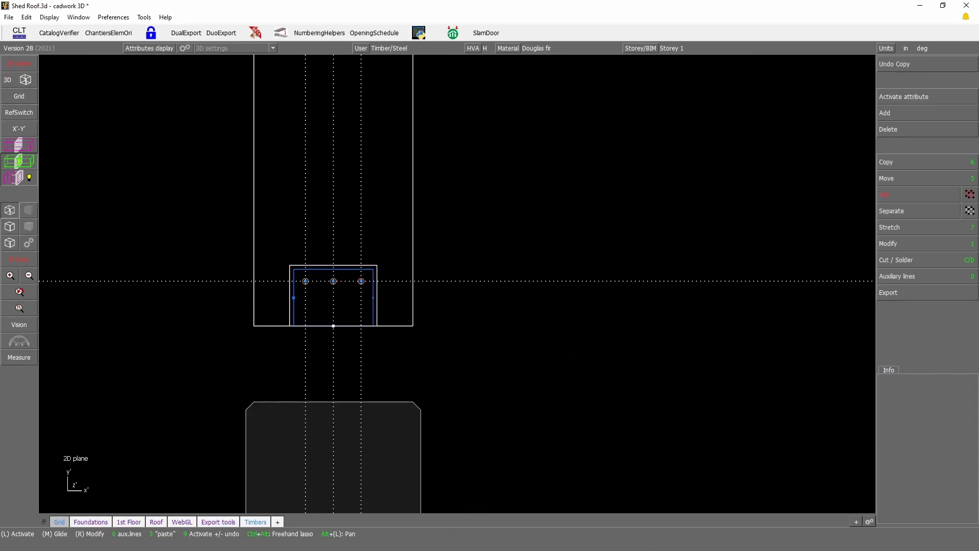
Step: Return to the 3D view, isolate one pin connector axis and inspect its pin, drilling and end plugs in shaded display
left_click(18, 84)
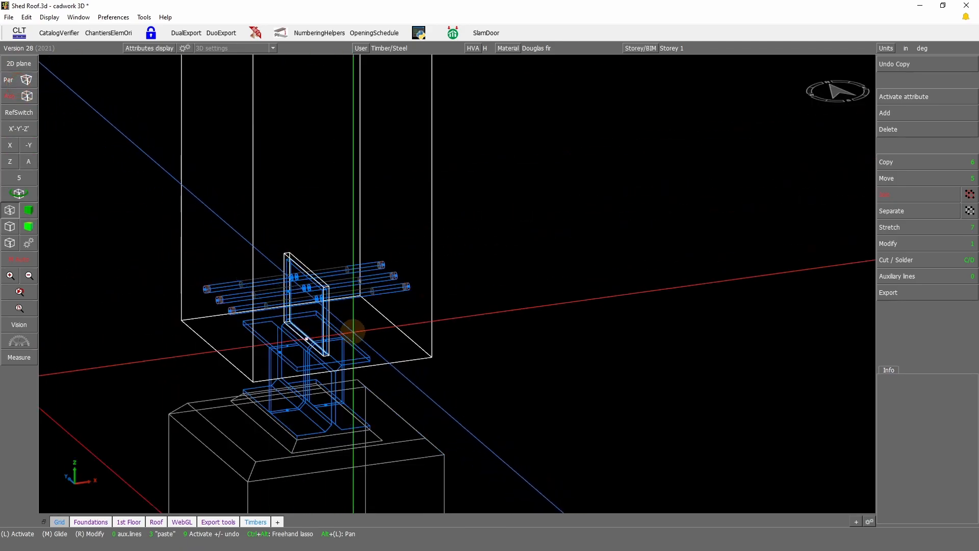
scroll(454, 280, "up", 6)
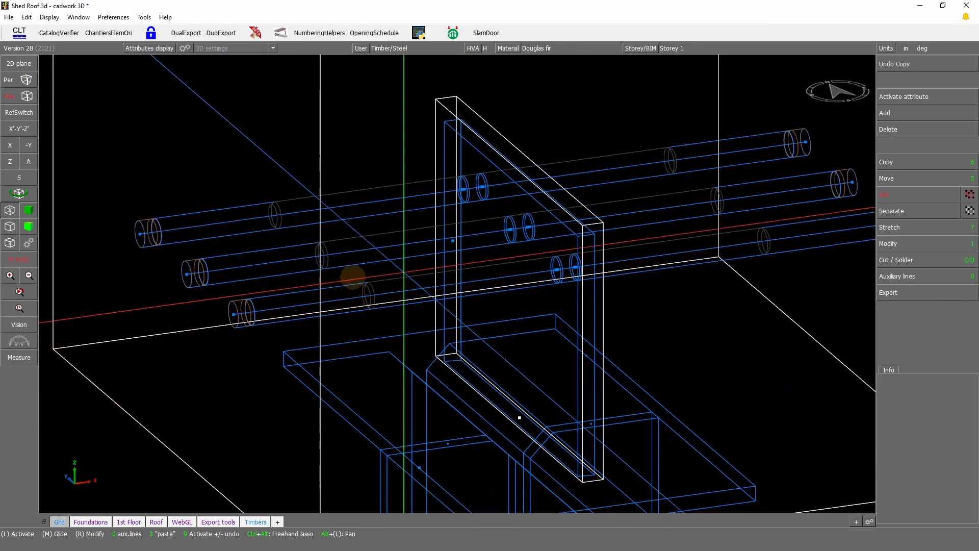
left_click(398, 292)
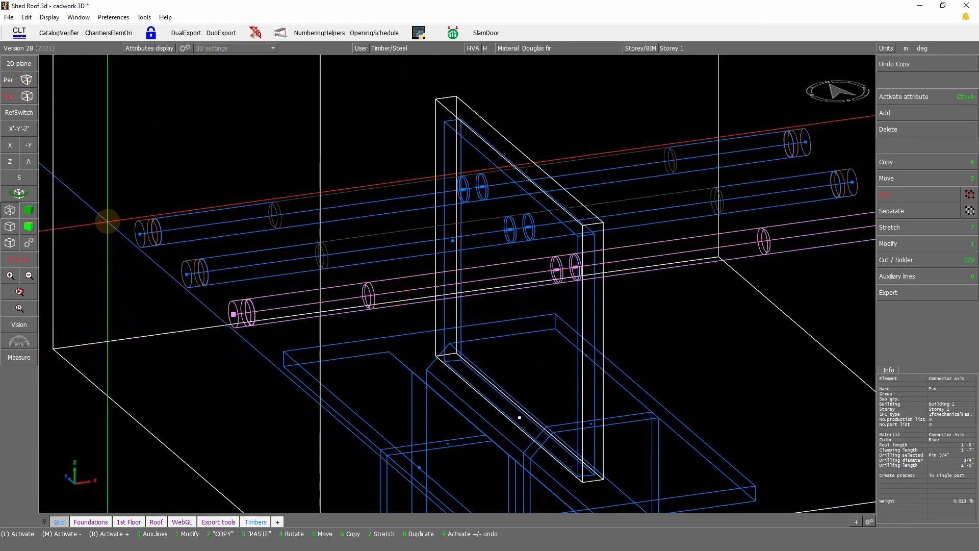
key("F4")
left_click(33, 222)
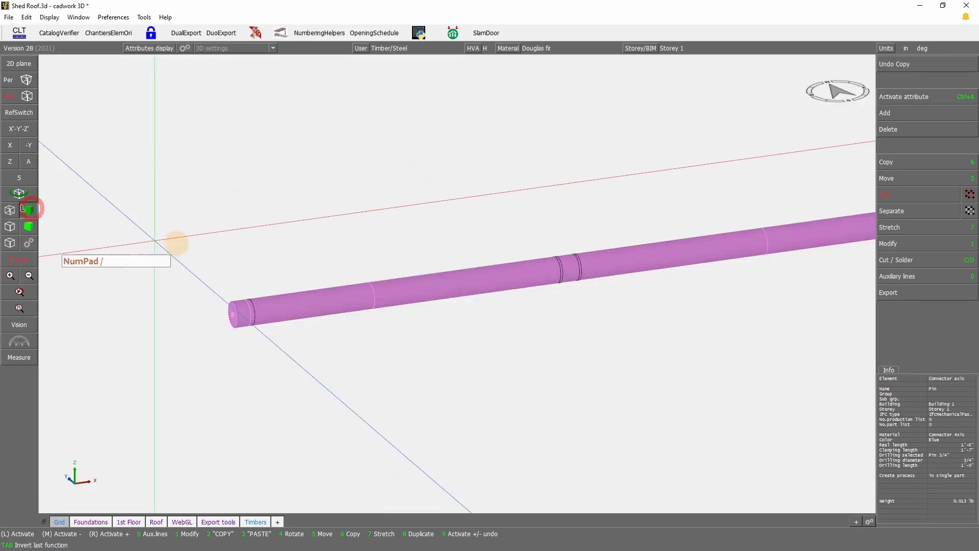
left_click(458, 234)
scroll(540, 271, "down", 3)
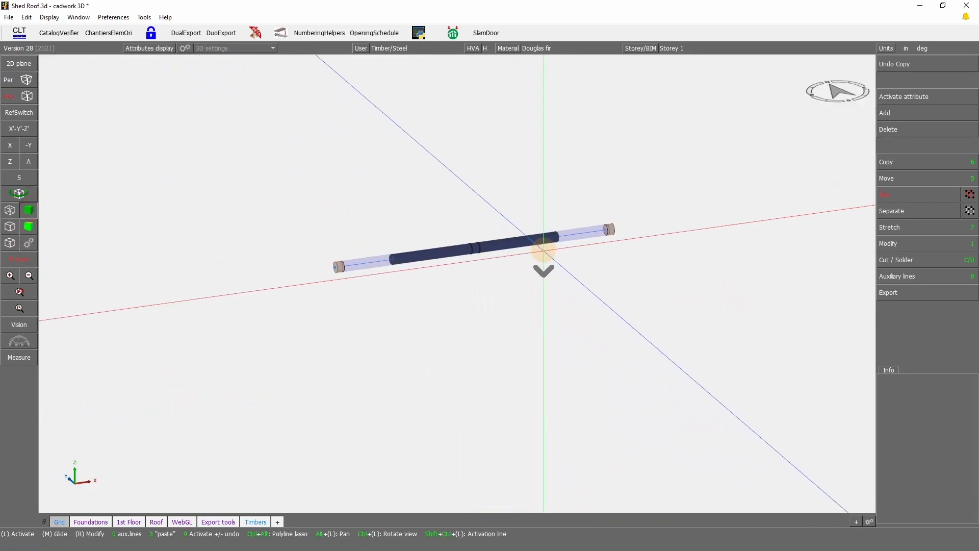
scroll(541, 255, "up", 5)
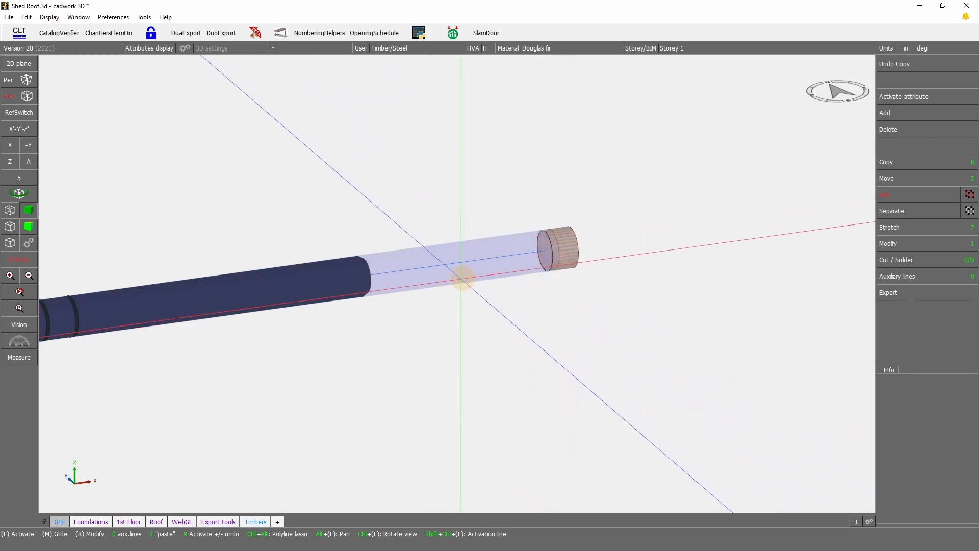
scroll(540, 270, "down", 2)
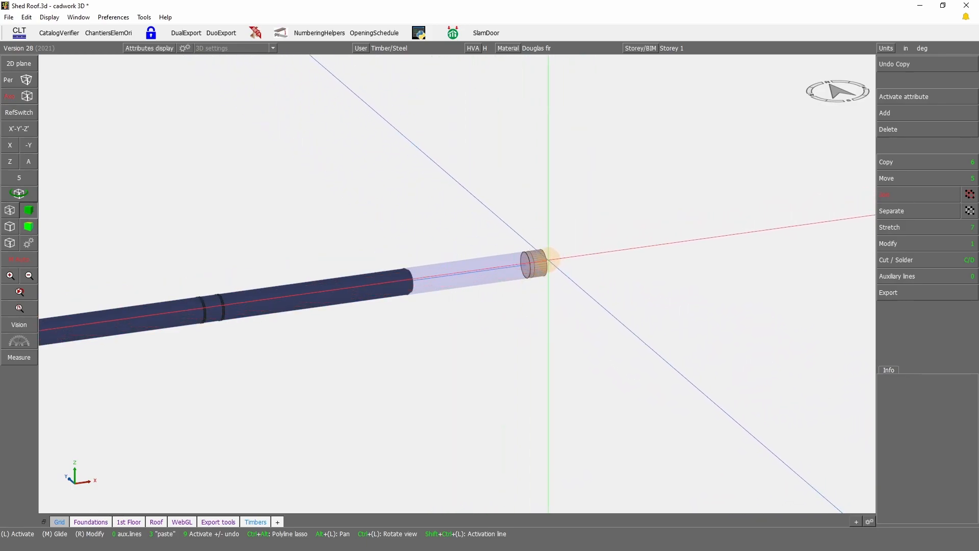
middle_click_drag(209, 307, 427, 290)
scroll(427, 289, "down", 2)
scroll(450, 283, "up", 2)
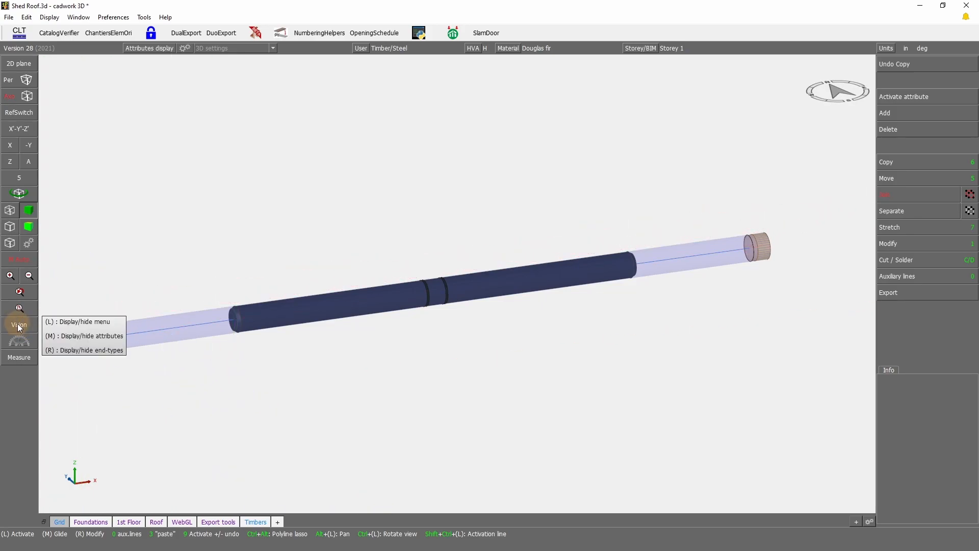
Step: Turn off the materialized display of CA bolts + parts, CA drilling and Connector axis
left_click(19, 325)
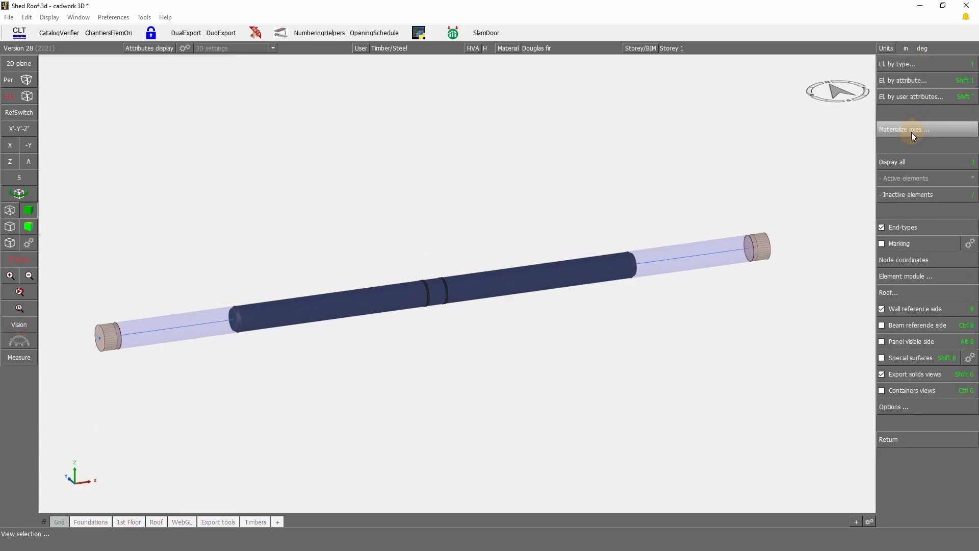
left_click(911, 133)
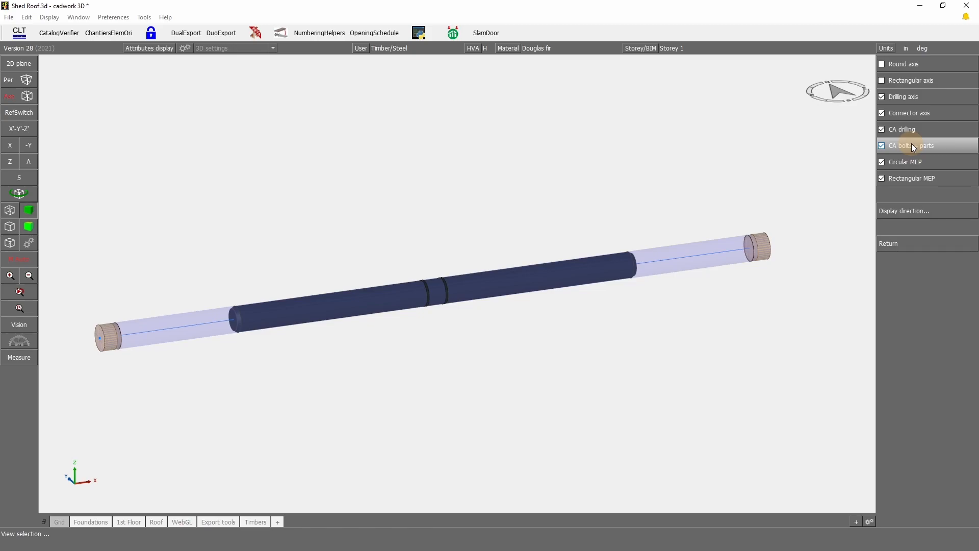
left_click(911, 147)
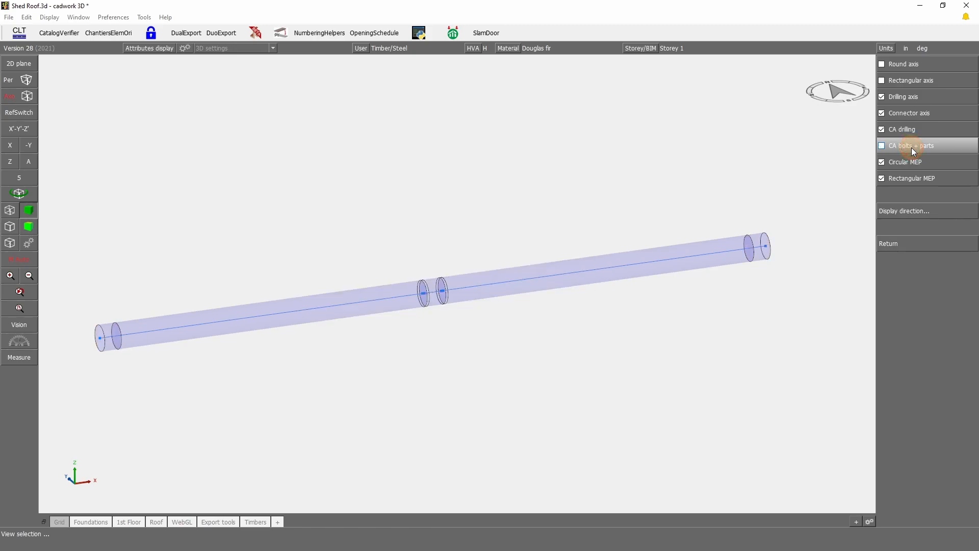
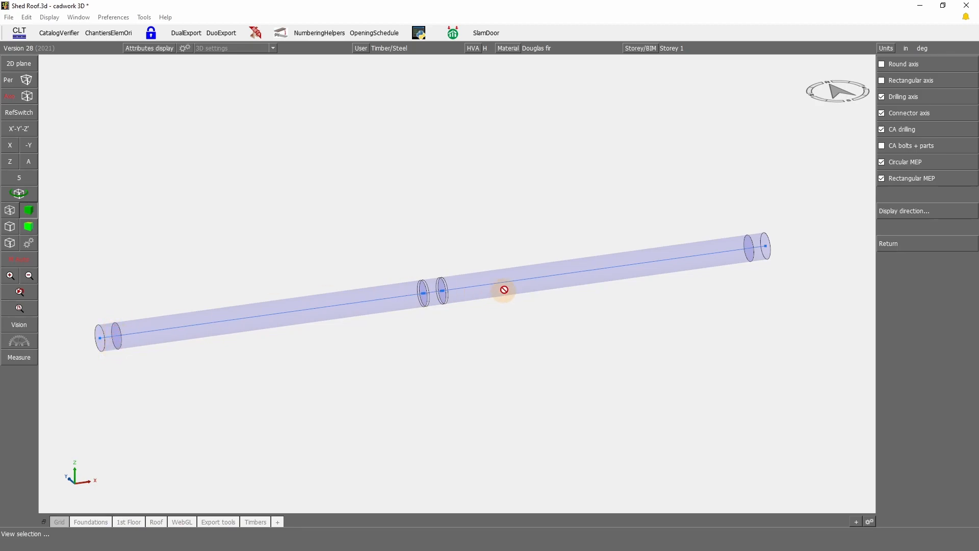
left_click(900, 131)
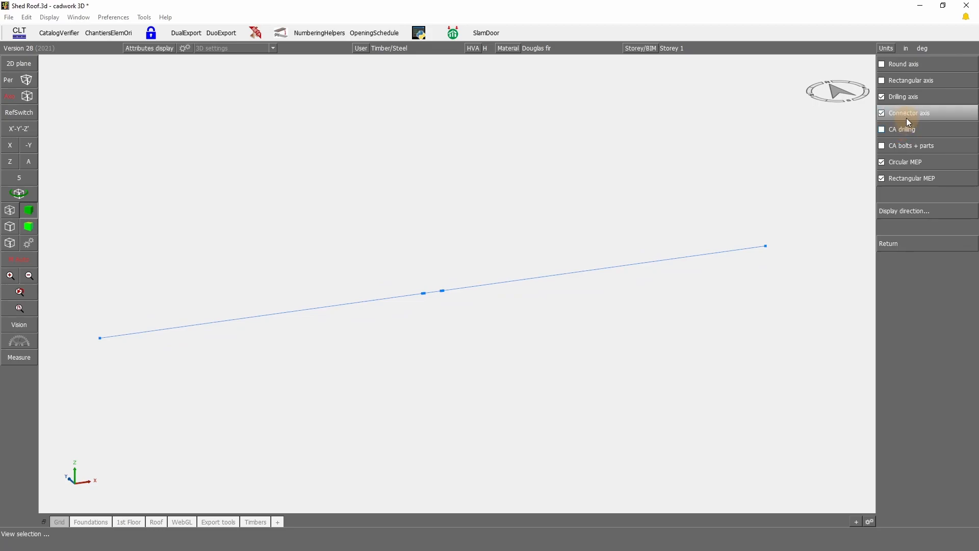
left_click(912, 117)
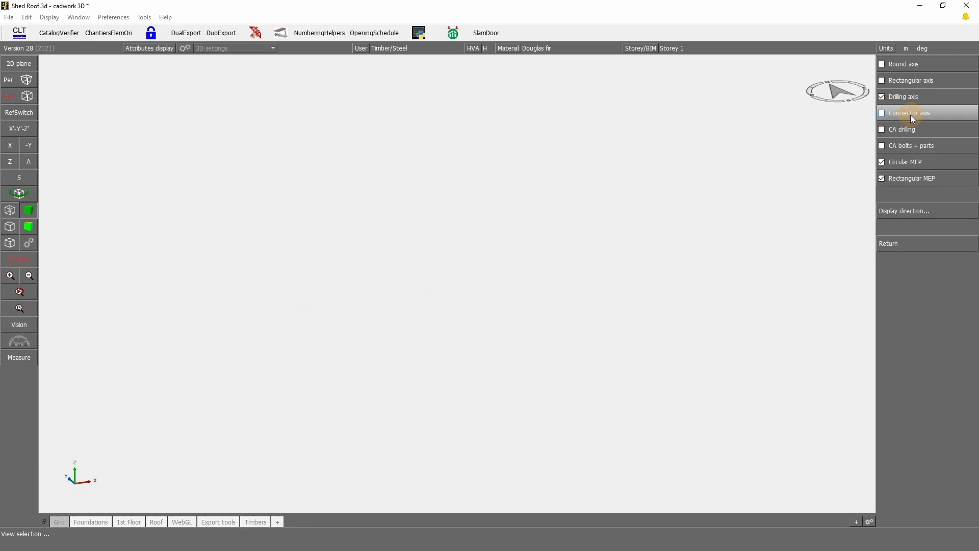
Step: Turn the display of CA bolts + parts, CA drilling and Connector axis back on and leave the display options
left_click(903, 146)
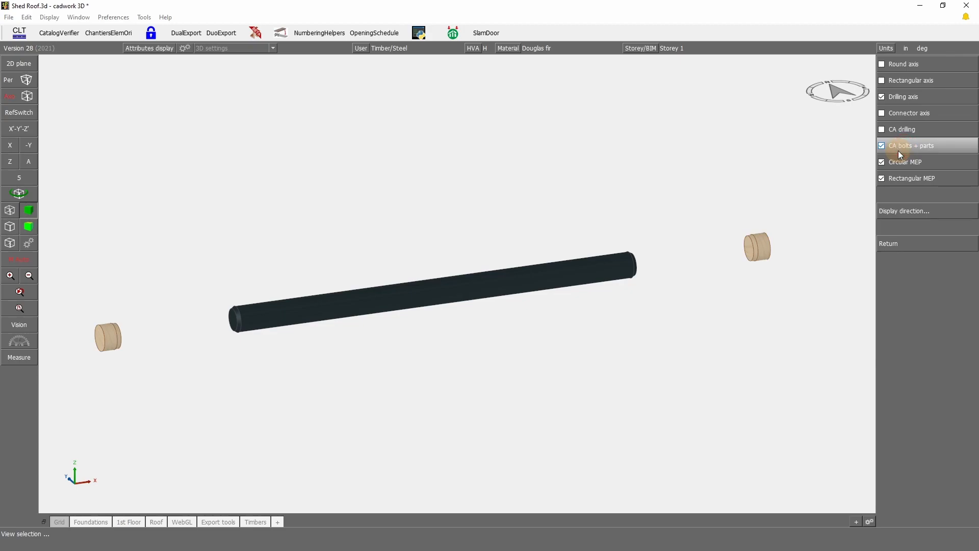
left_click(905, 129)
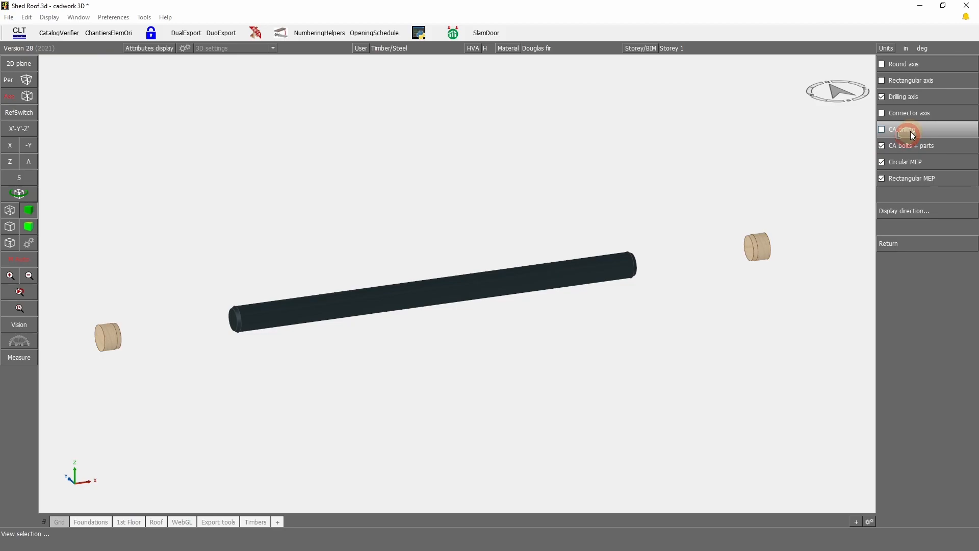
left_click(911, 113)
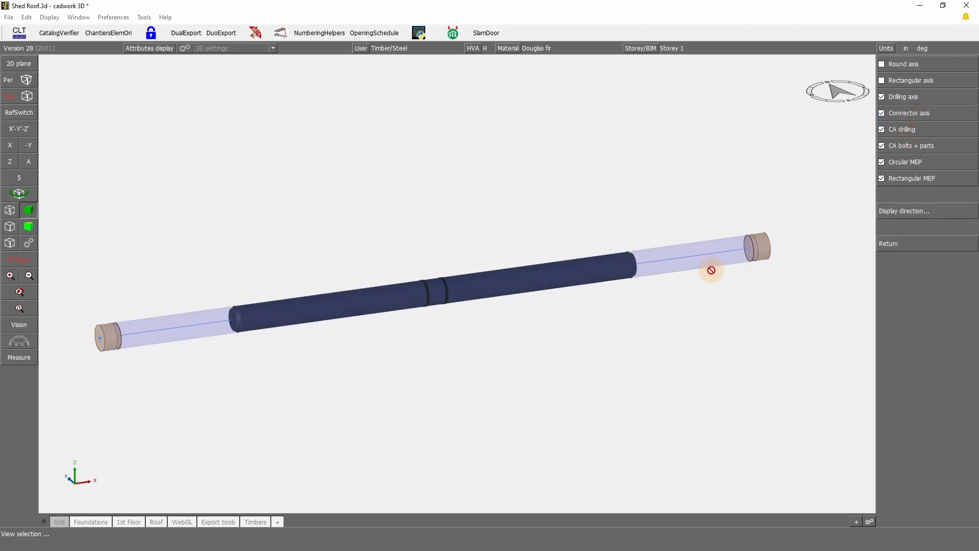
right_click(495, 335)
left_click(488, 367)
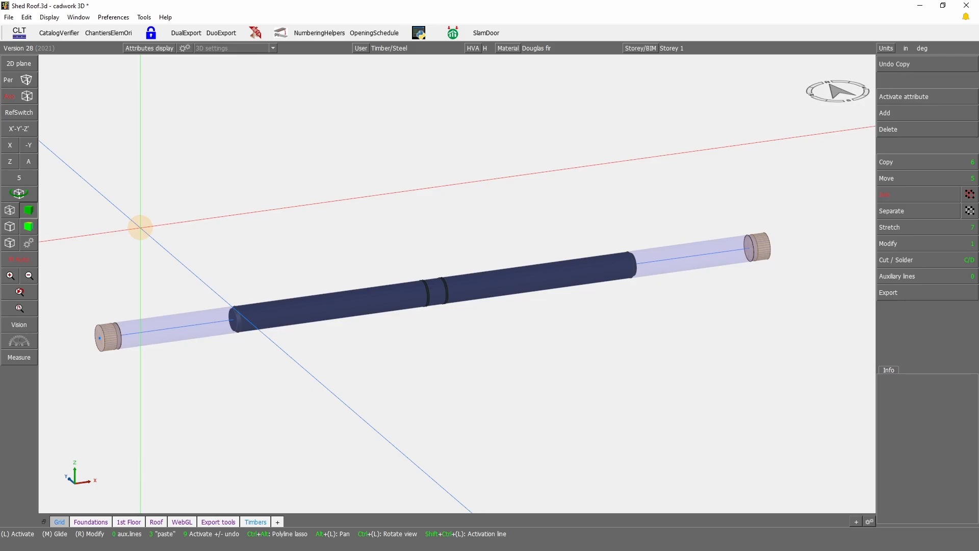
Step: Show all elements again and check the all-thread, nut and washer callout on the Basic 3D reference drawing
key("shift+a")
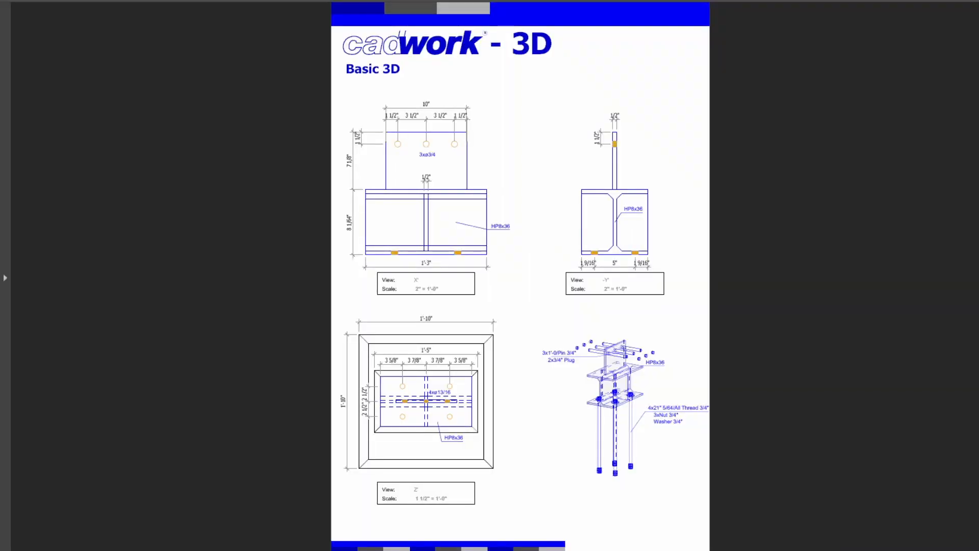
mouse_move(710, 408)
left_mouse_down()
mouse_move(662, 408)
mouse_move(678, 424)
left_mouse_up()
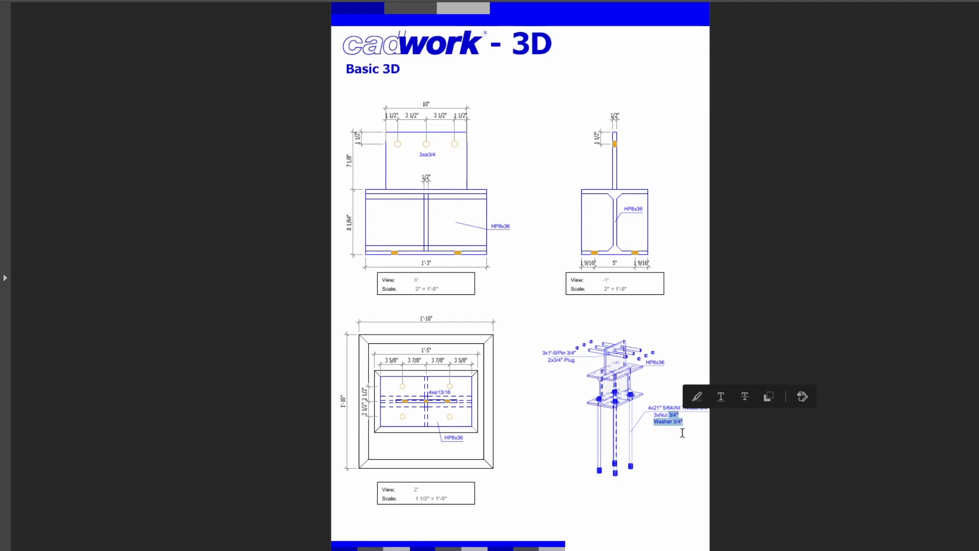
left_click(682, 433)
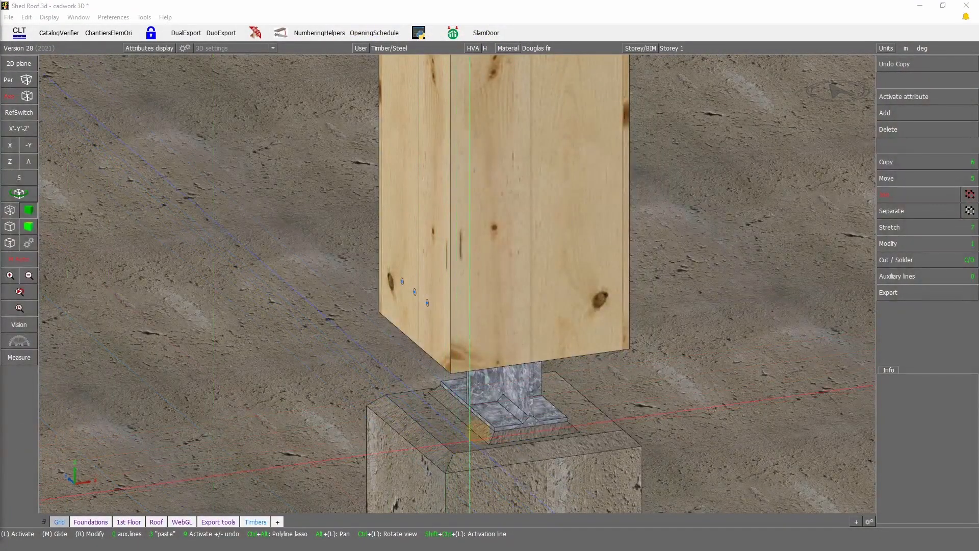
Step: Set a horizontal 2D work plane on the lower flange of the HP8x36 steel shape and deselect the shape
left_click(498, 412)
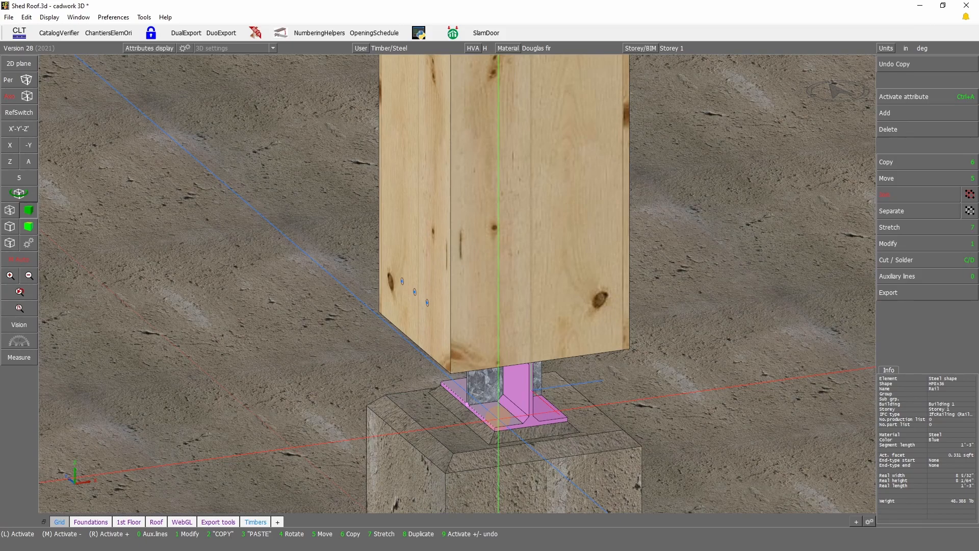
key("KP_Decimal")
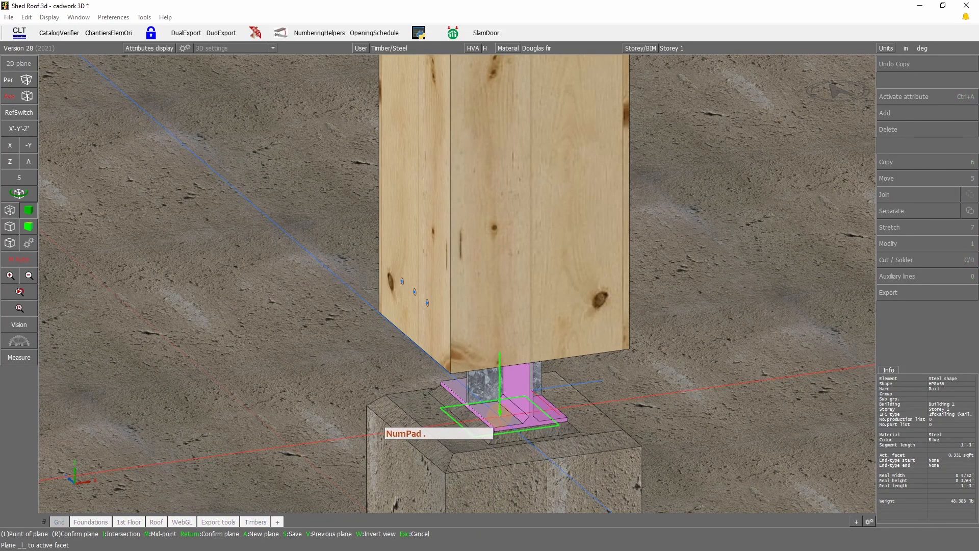
right_click(505, 414)
scroll(546, 481, "up", 7)
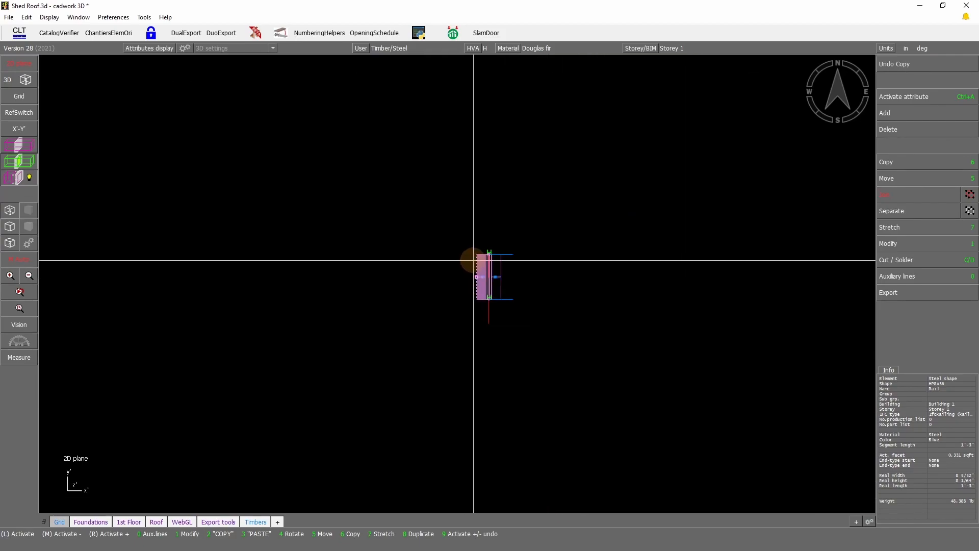
left_click(535, 323)
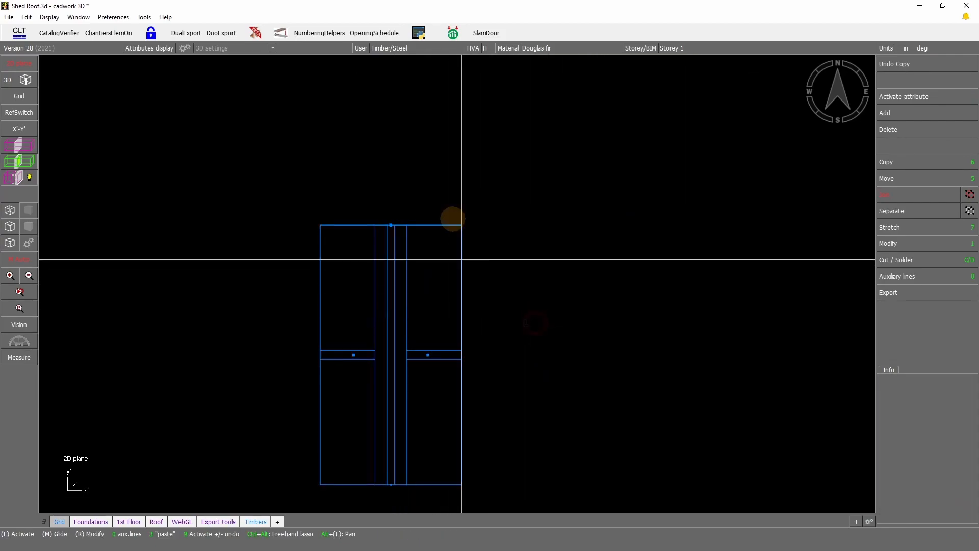
Step: Set new elements to extend to the back and add parallel auxiliary lines 3 5/8" inward from both end edges of the steel shape
left_click(474, 48)
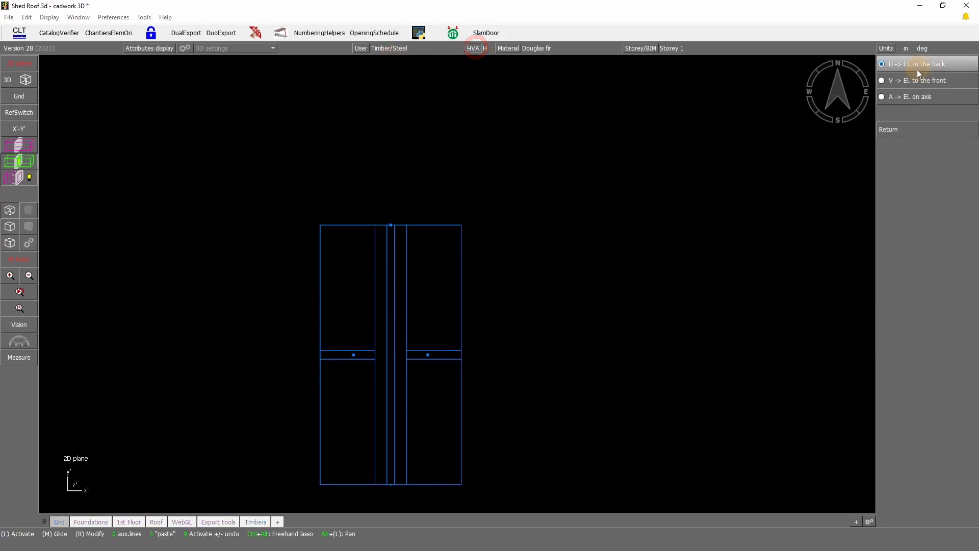
left_click(950, 66)
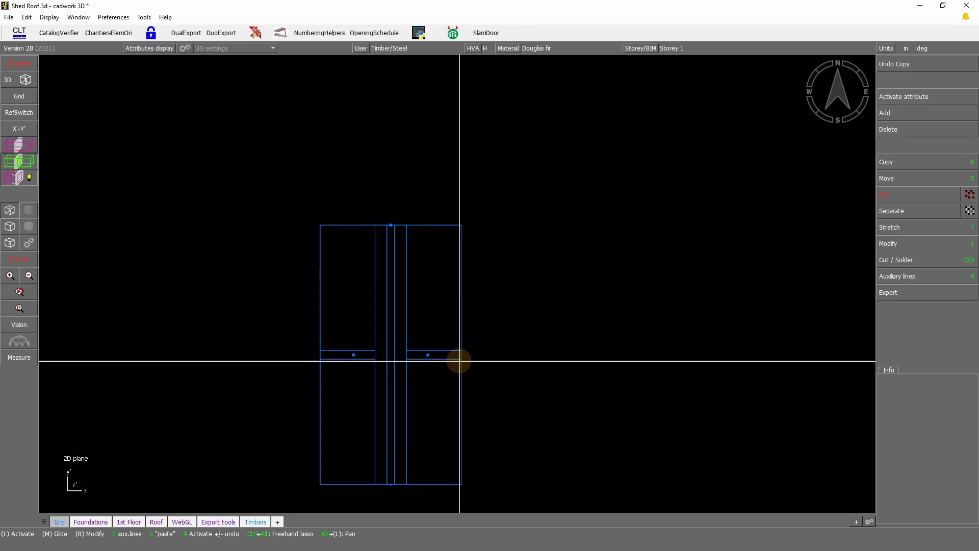
key("p")
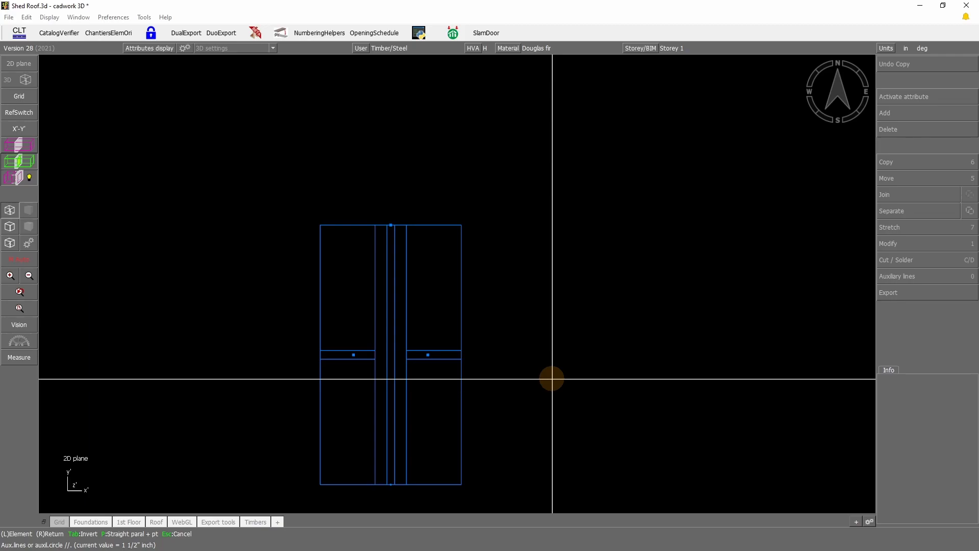
left_click(551, 378)
type("3 5/8")
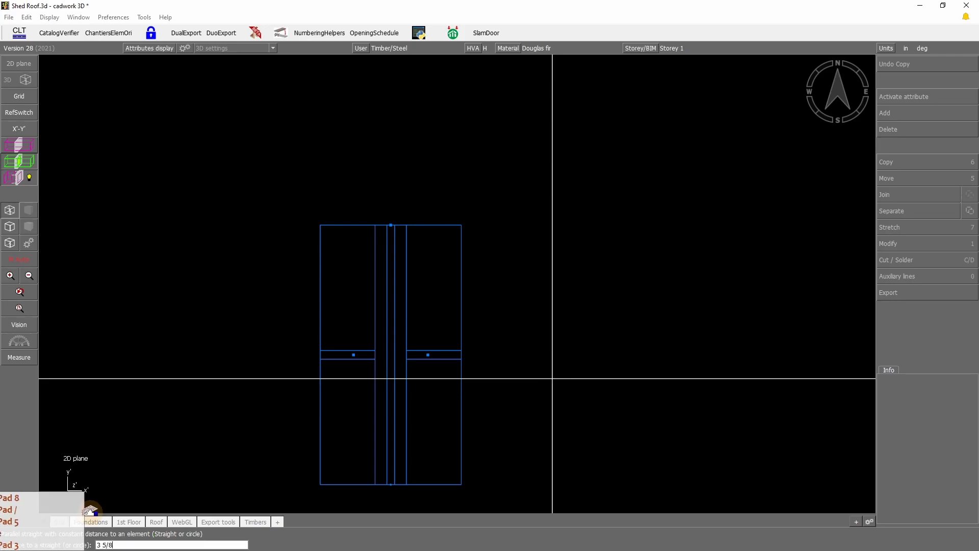
key("Return")
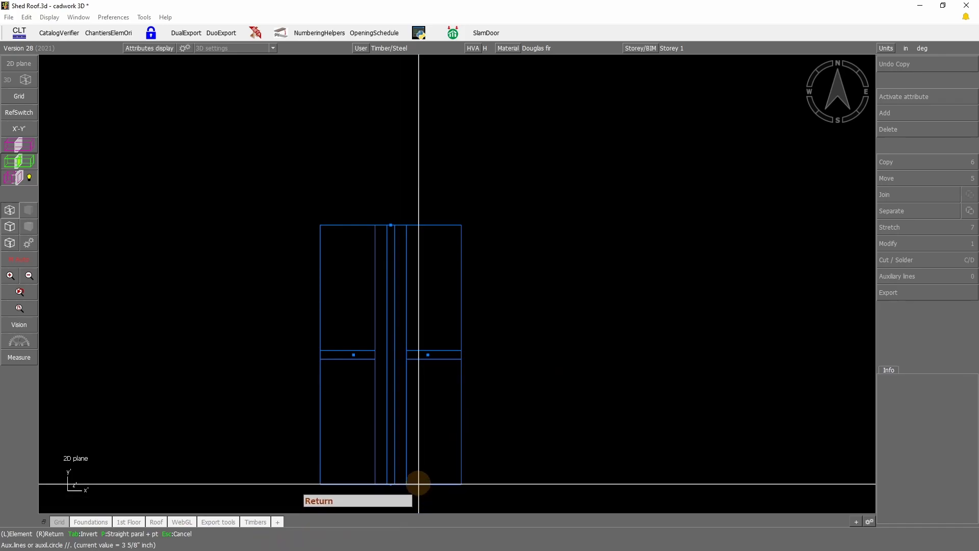
left_click(434, 482)
left_click(437, 227)
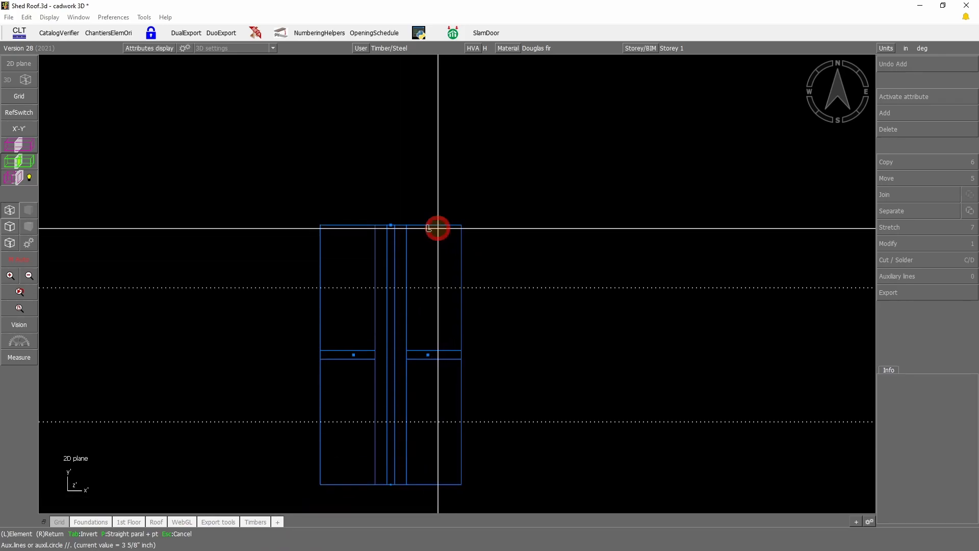
right_click(585, 281)
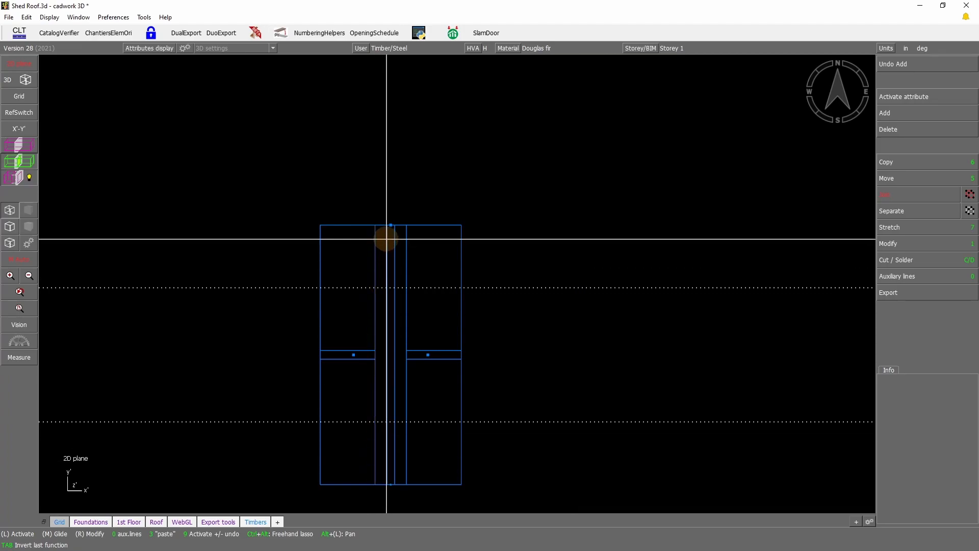
right_click(474, 316)
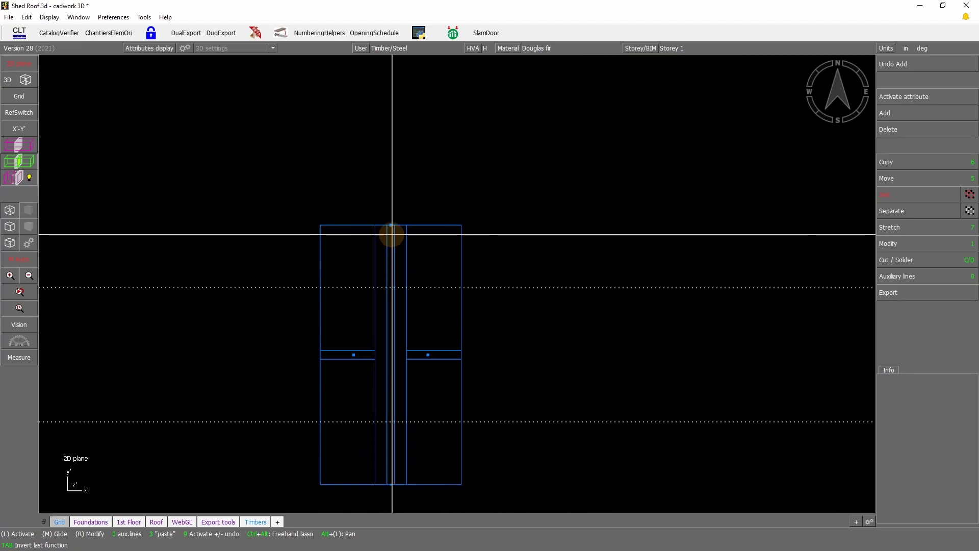
Step: Add a Y-direction auxiliary line through the end point of the steel shape's central axis
key("y")
scroll(394, 219, "up", 3)
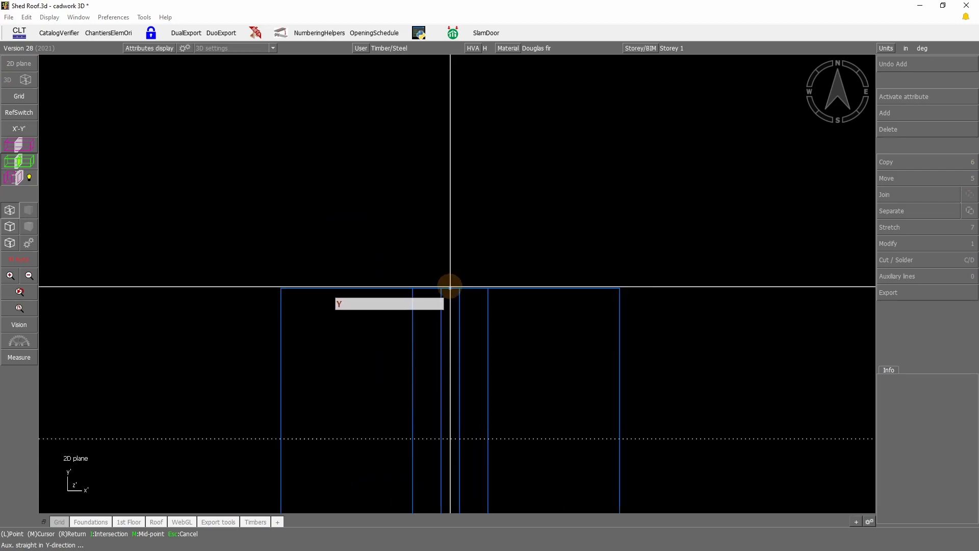
left_click(450, 288)
scroll(508, 312, "down", 3)
right_click(483, 275)
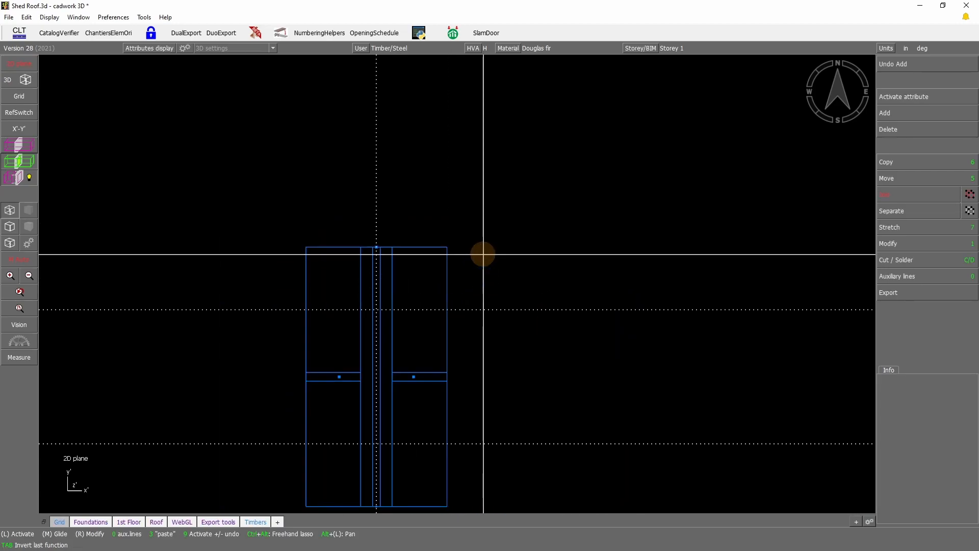
Step: Add parallel auxiliary lines 2.5" to each side of the central Y auxiliary line
type("e2.5")
key("Return")
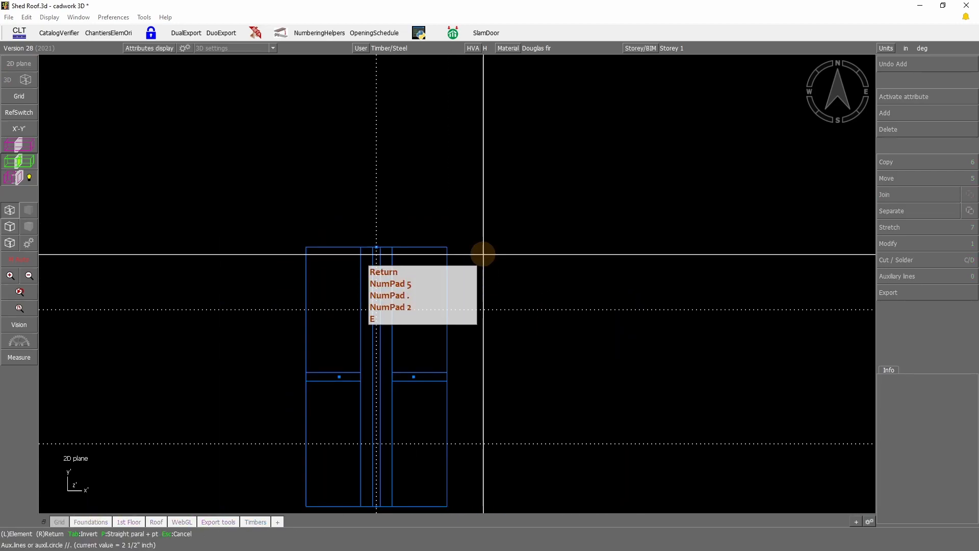
left_click(379, 219)
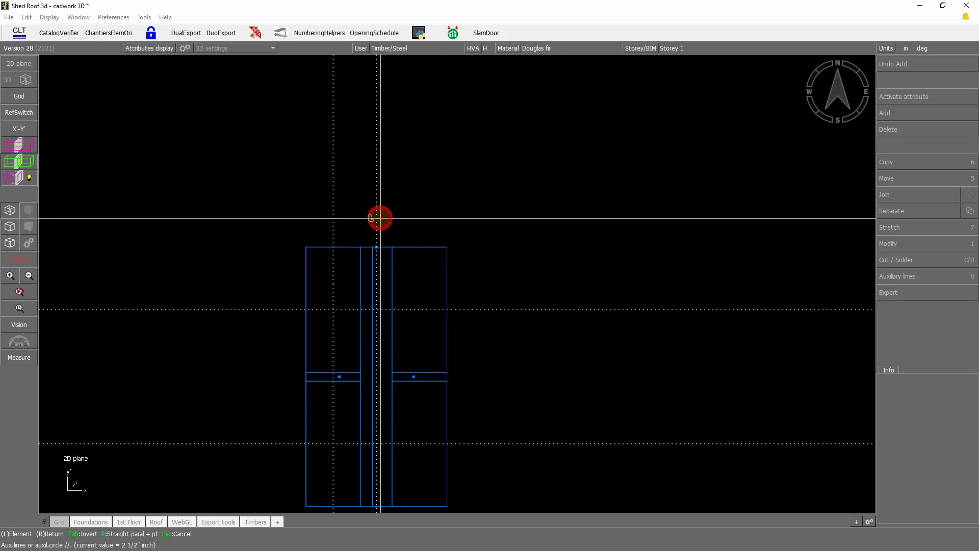
right_click(502, 229)
Step: Start a connector axis by one point and length, using color 2 Connector Axis and the name Threaded rod
scroll(357, 320, "down", 2)
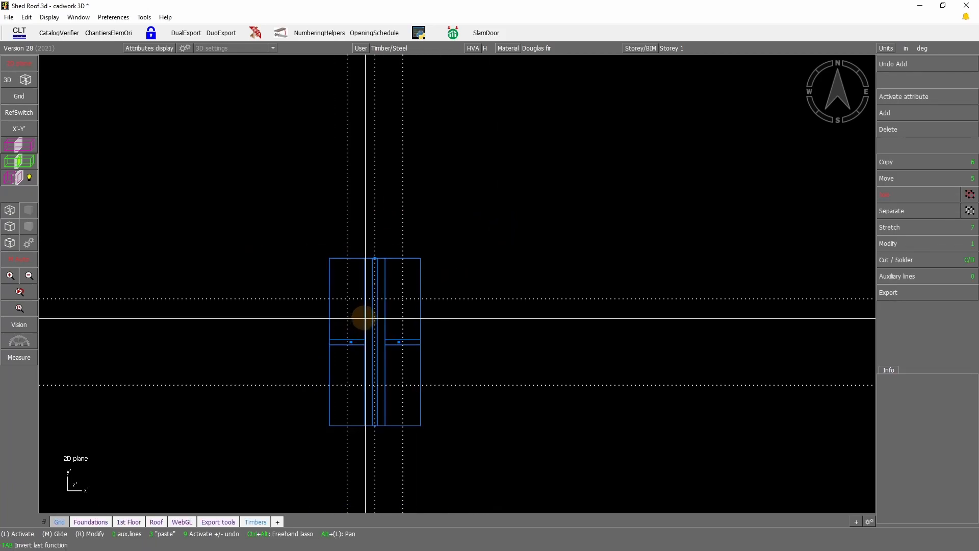
scroll(361, 319, "up", 4)
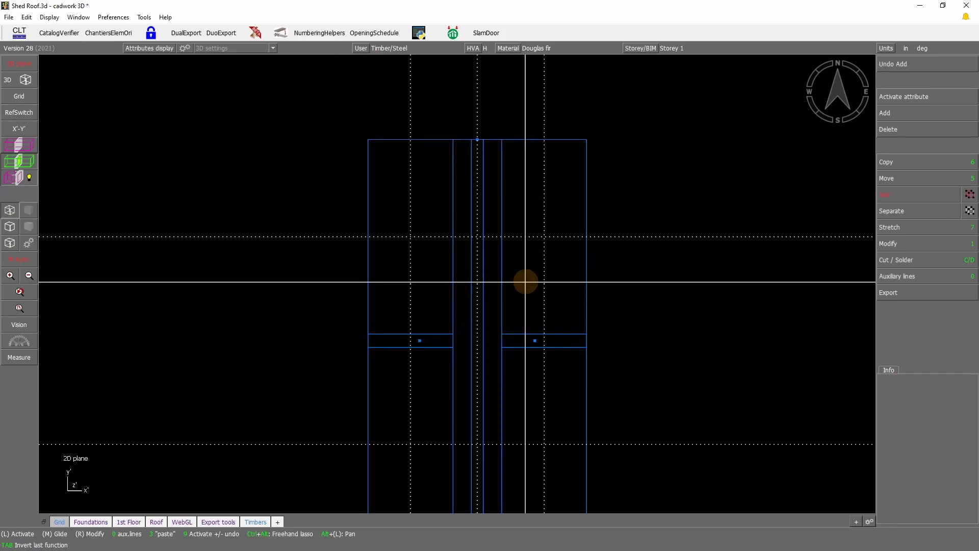
left_click(907, 112)
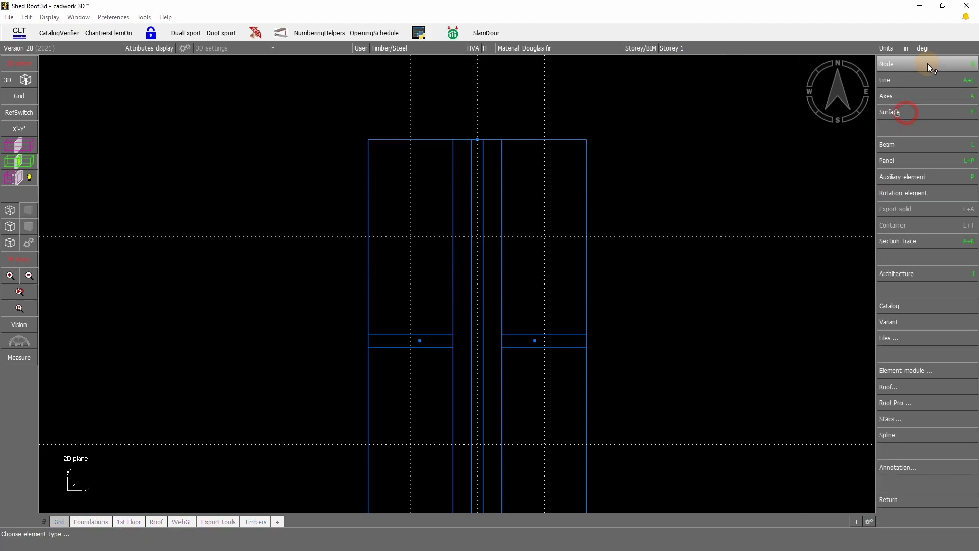
left_click(926, 178)
left_click(922, 96)
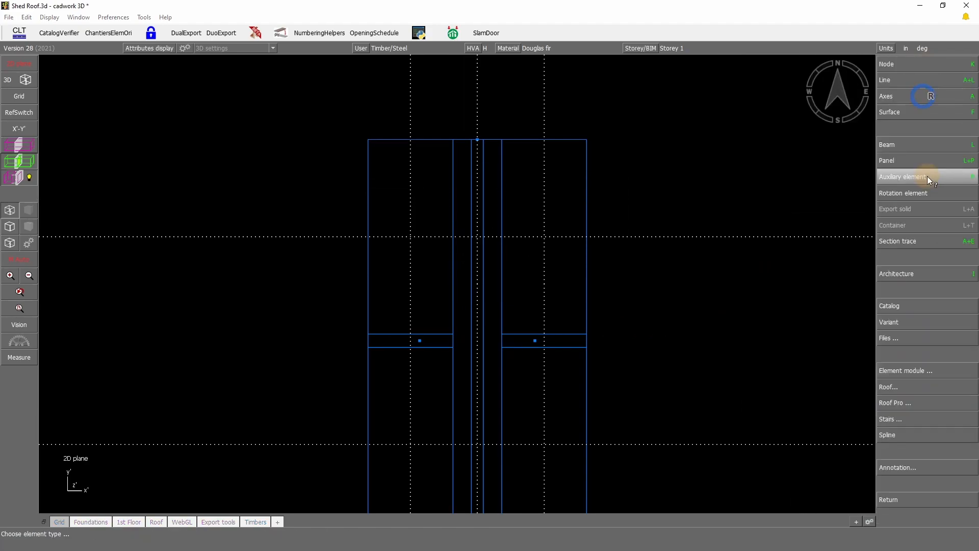
left_click(913, 96)
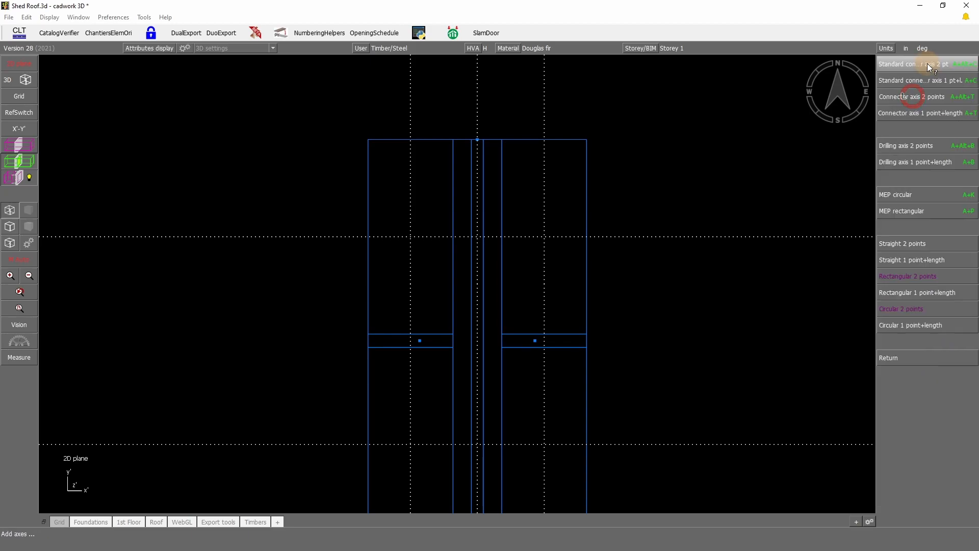
left_click(926, 116)
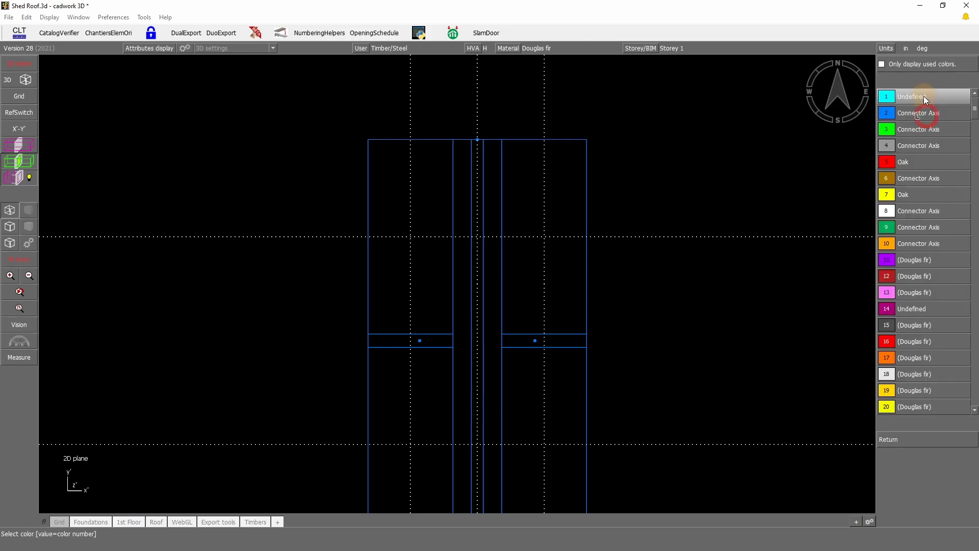
left_click(916, 115)
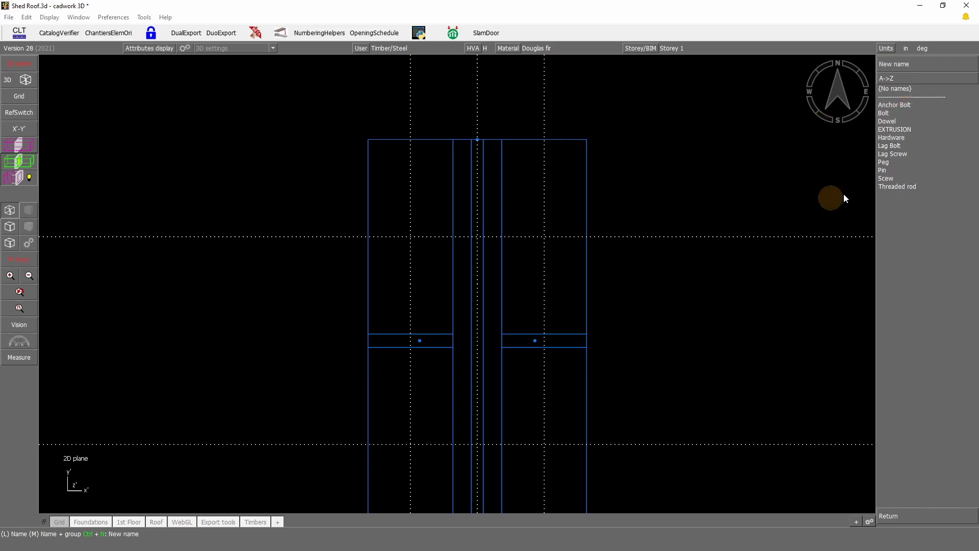
left_click(898, 187)
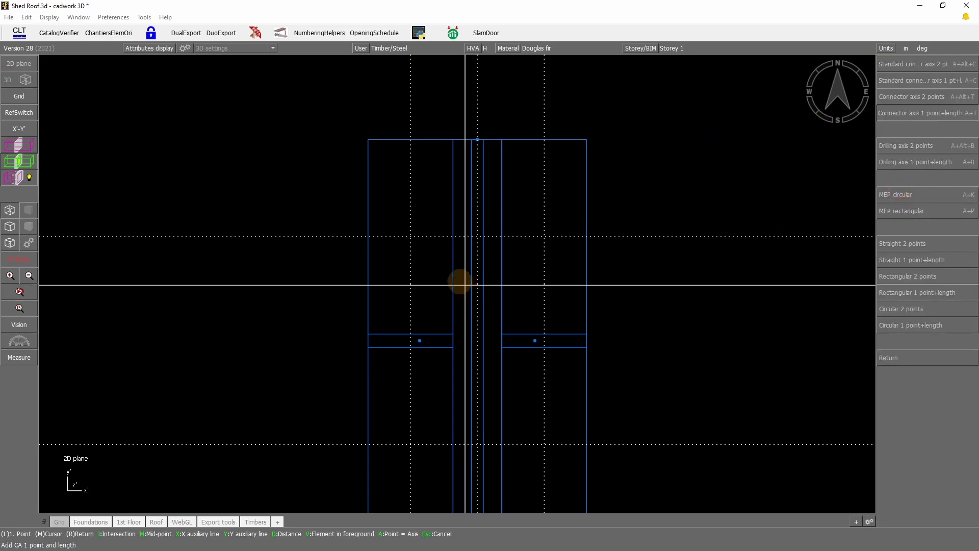
Step: Place the connector axis at the upper-left auxiliary line intersection on the flange with a length of 1'7"
left_click(410, 236)
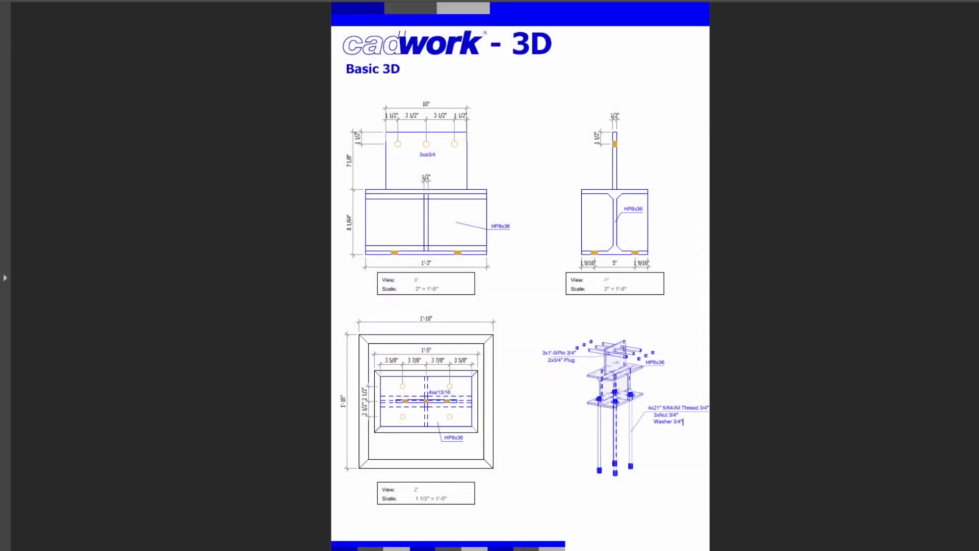
scroll(520, 276, "up", 1)
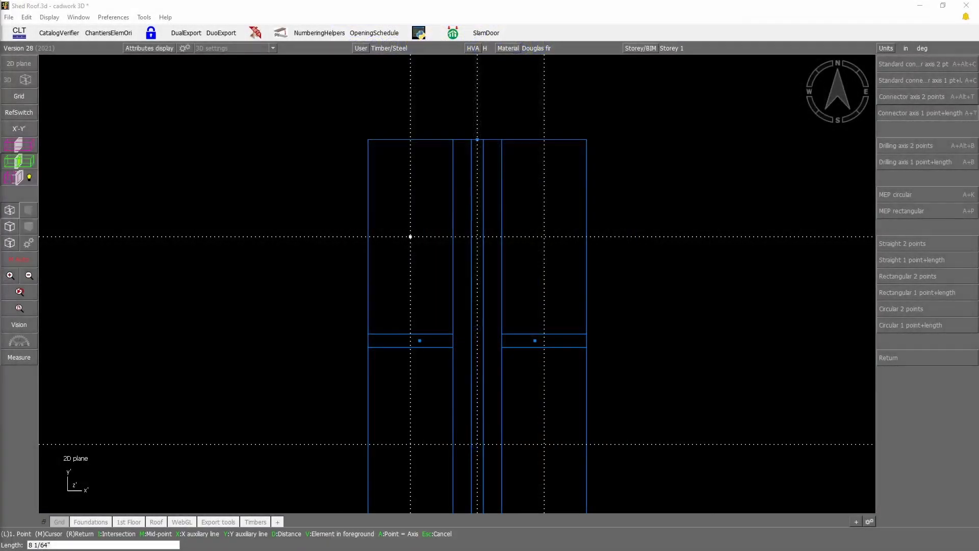
type("1'7")
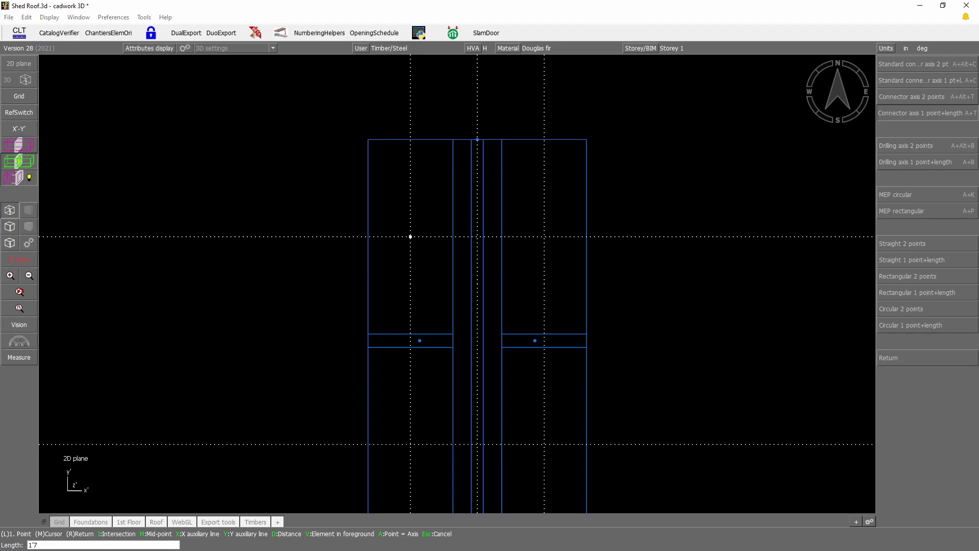
right_click(410, 236)
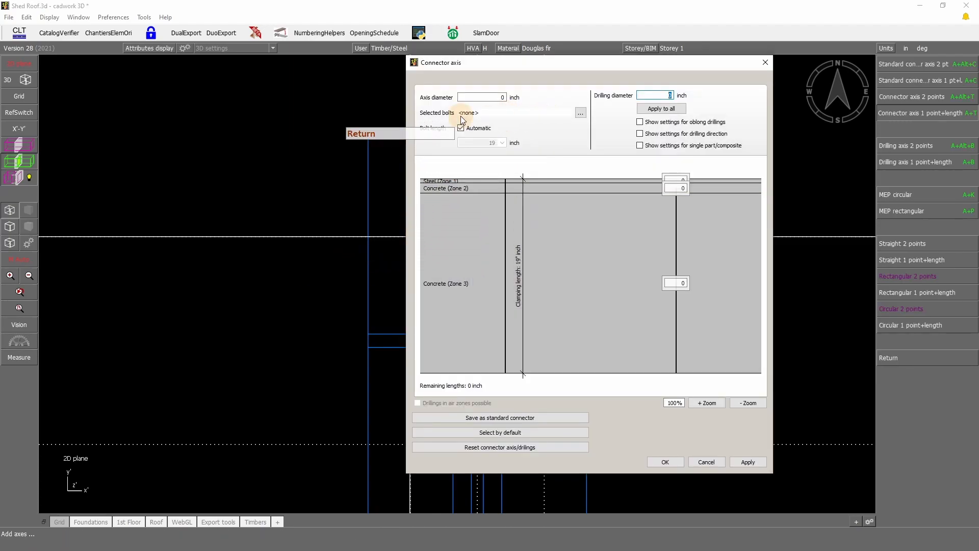
Step: Assign the All Thread 3/4" threaded rod from the connector catalog to the axis
left_click(573, 114)
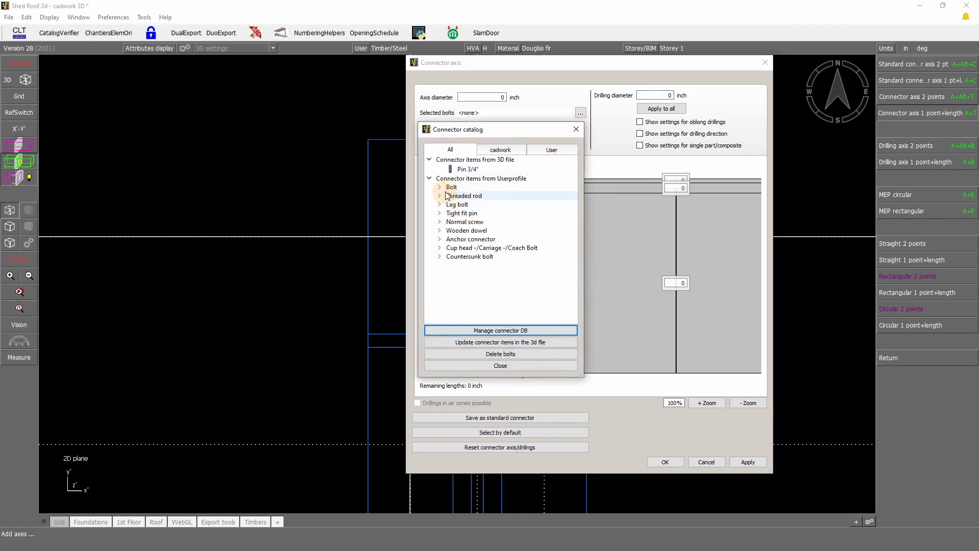
left_click(440, 195)
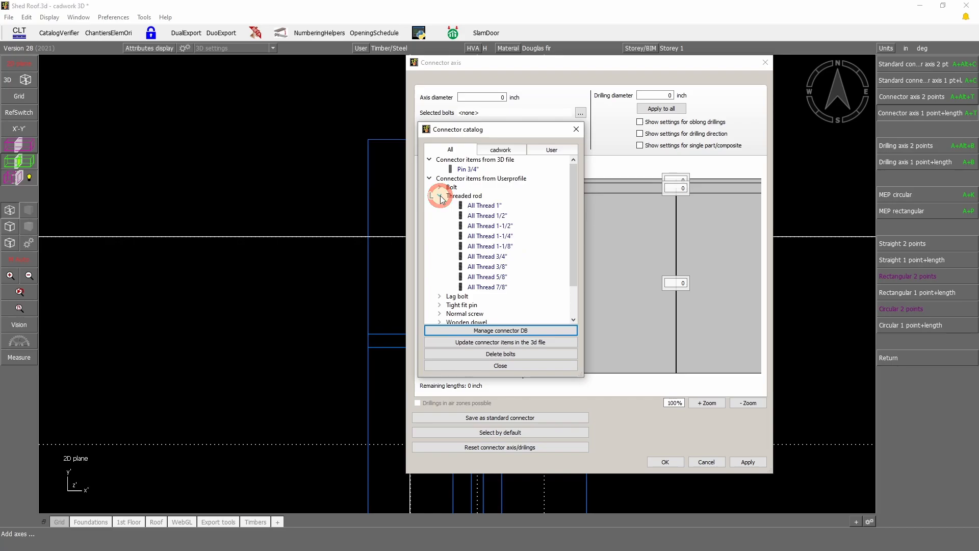
double_click(503, 261)
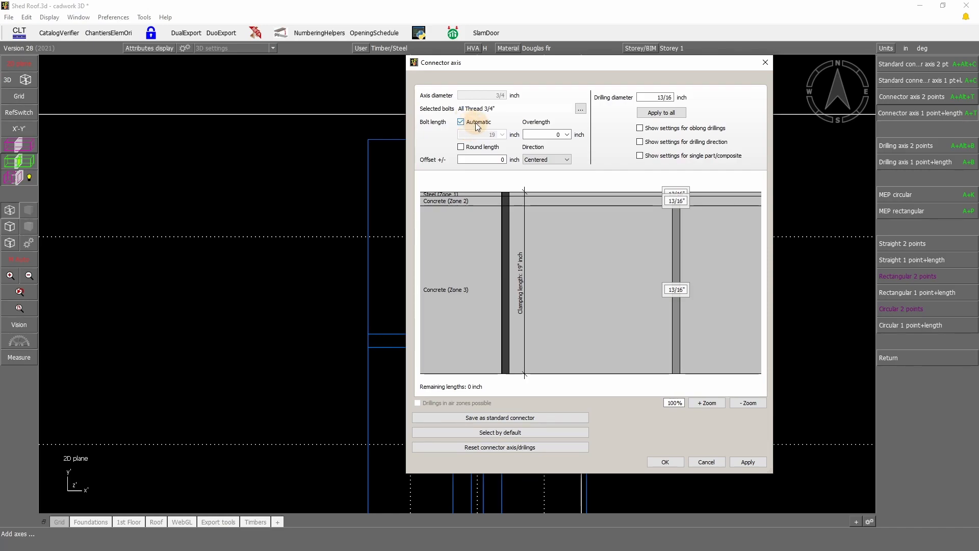
Step: Add a Washer 3/4" and a Nut 3/4" to the steel-side end of the threaded rod and accept the counterbore definition
left_click(536, 192)
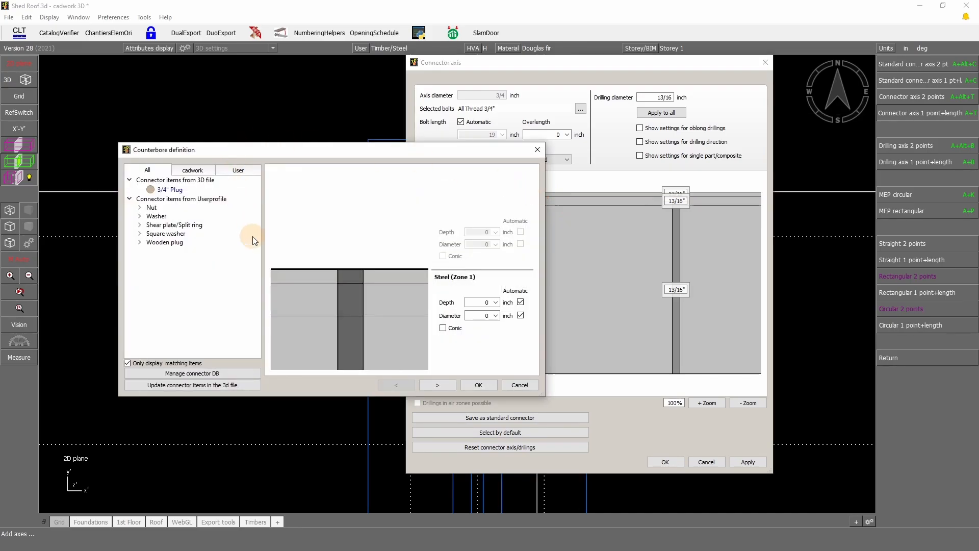
left_click(140, 216)
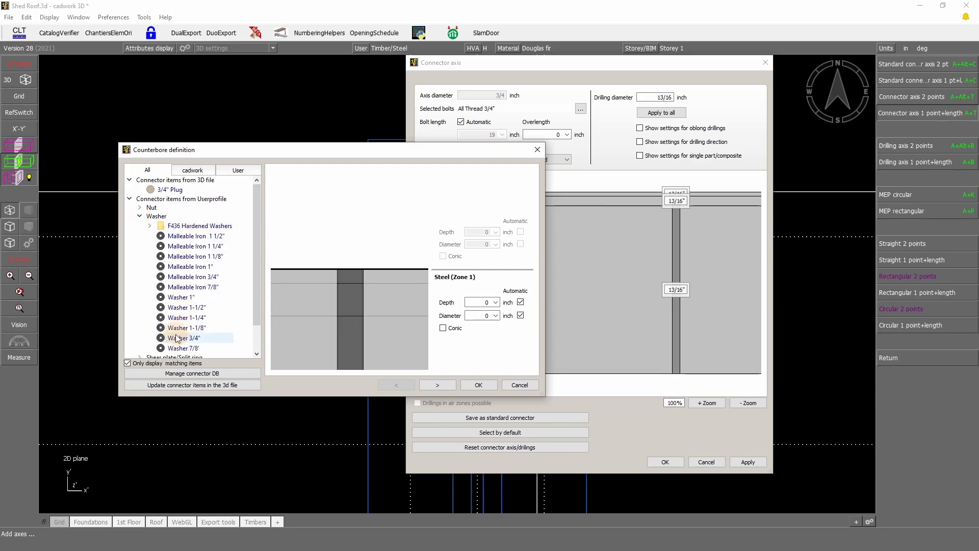
scroll(184, 337, "down", 1)
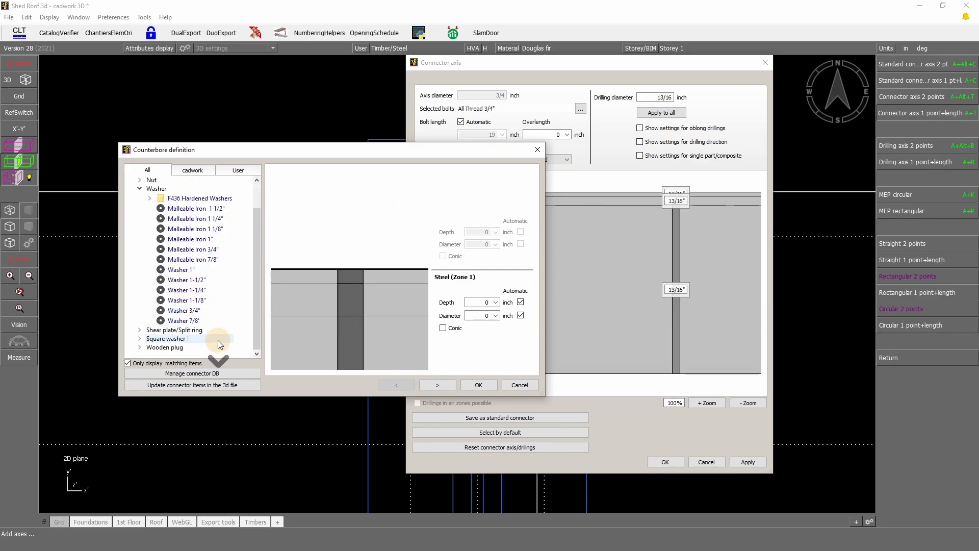
left_click(192, 310)
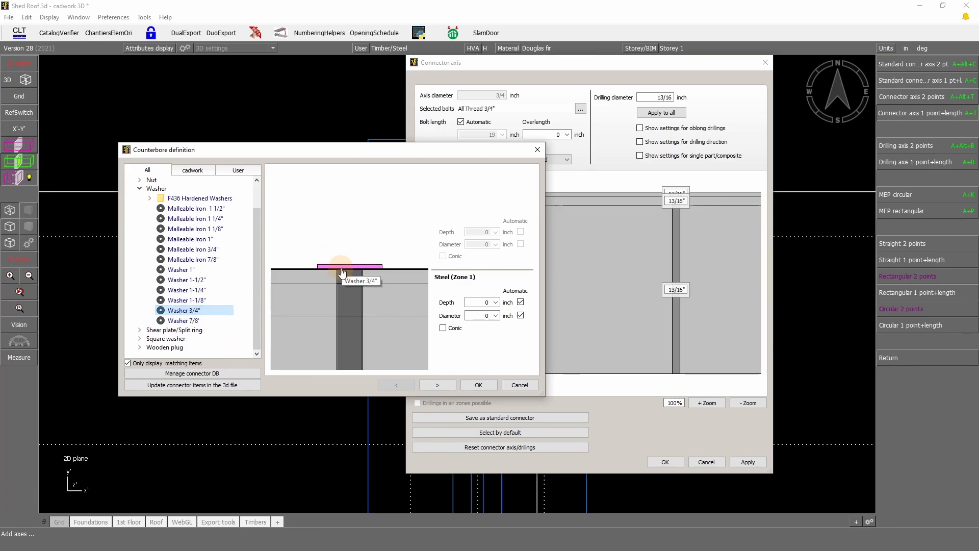
scroll(193, 225, "up", 1)
left_click(139, 207)
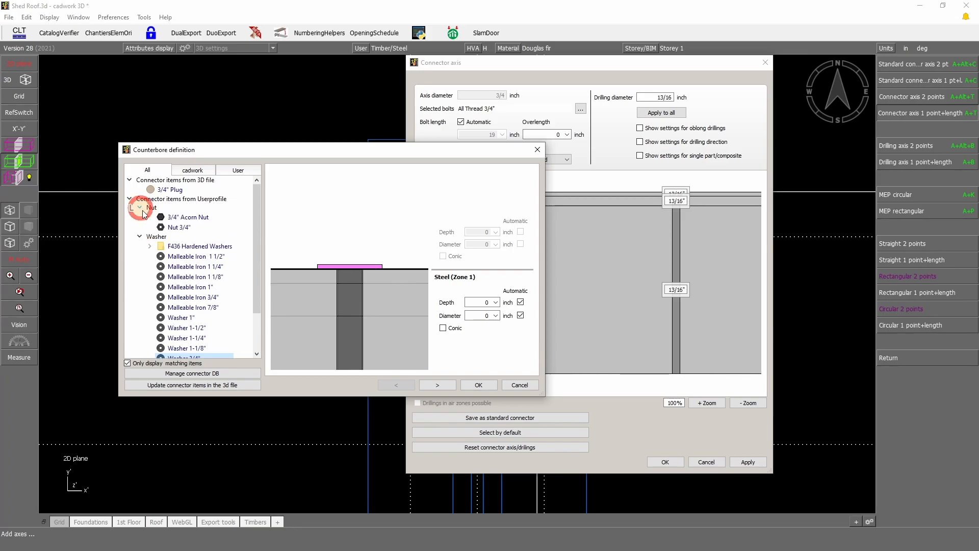
left_click(179, 228)
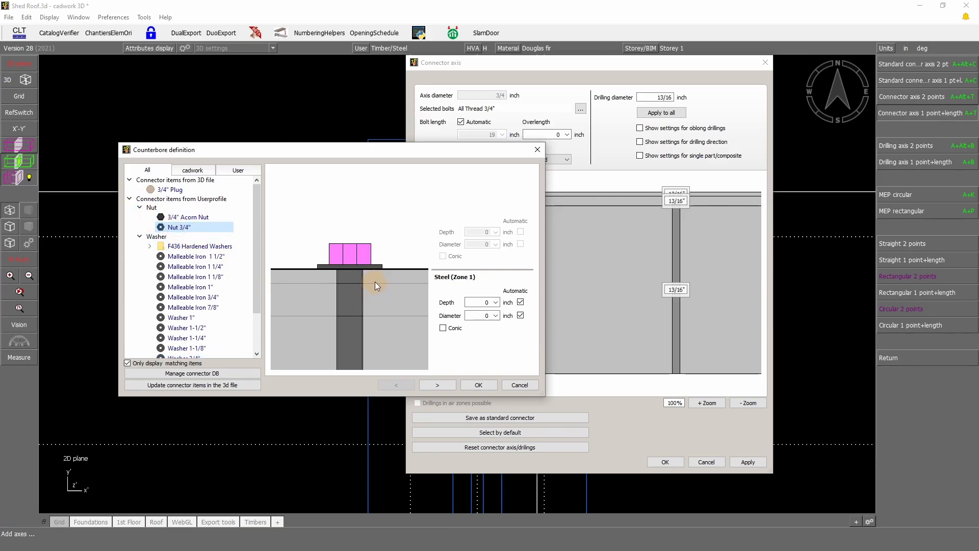
left_click(480, 384)
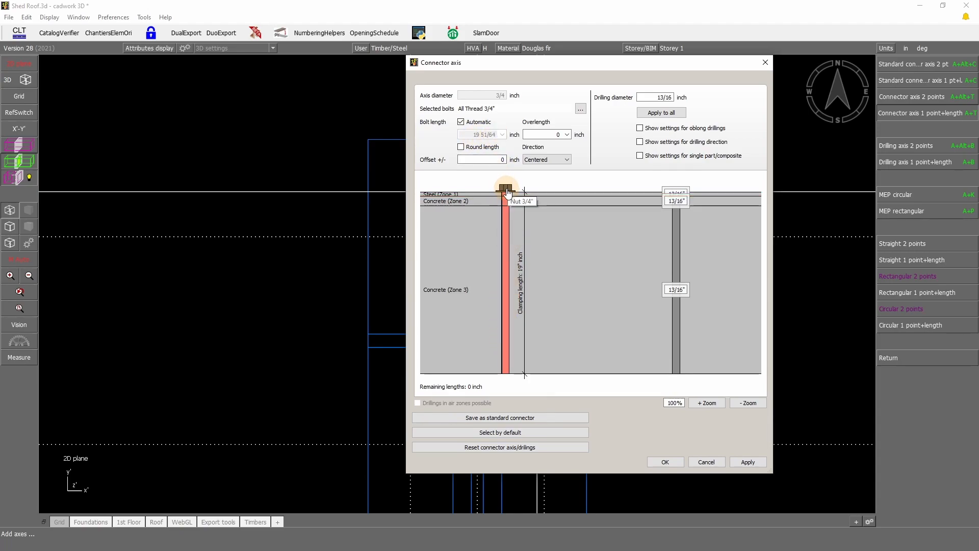
Step: Add a Nut 3/4" to the concrete-side end of the threaded rod and accept the counterbore definition
left_click(550, 373)
left_click(172, 201)
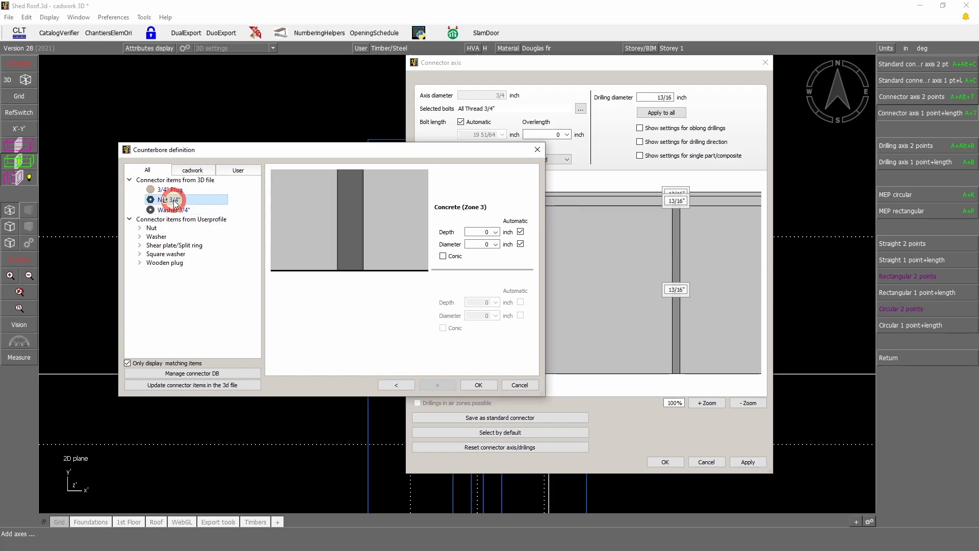
left_click(173, 202)
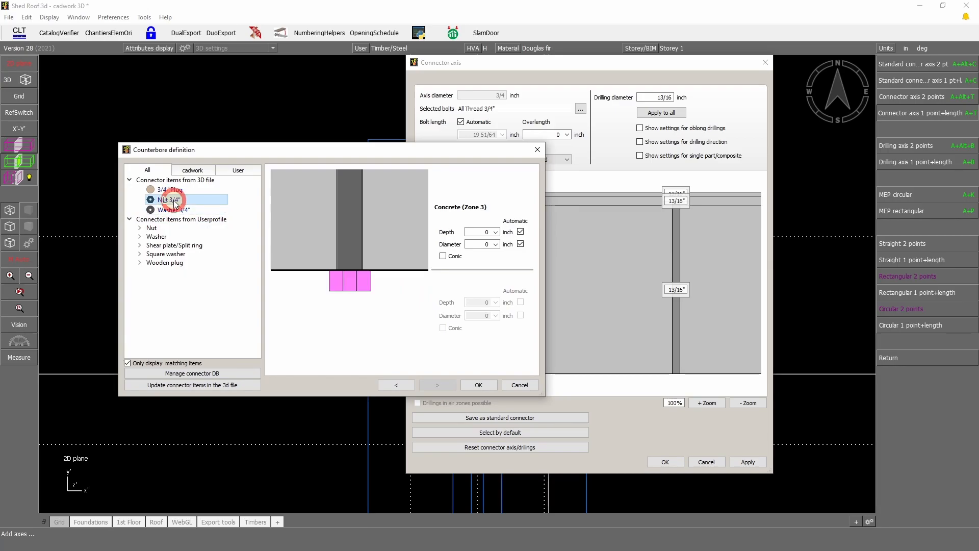
left_click(479, 385)
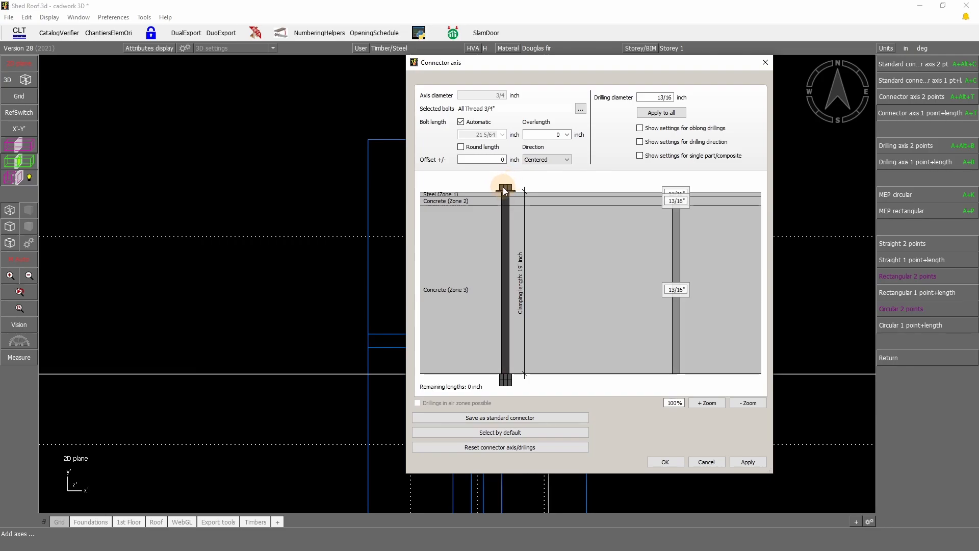
Step: Try an overlength of 1/4 inch on the threaded rod and set it back to 0
double_click(558, 134)
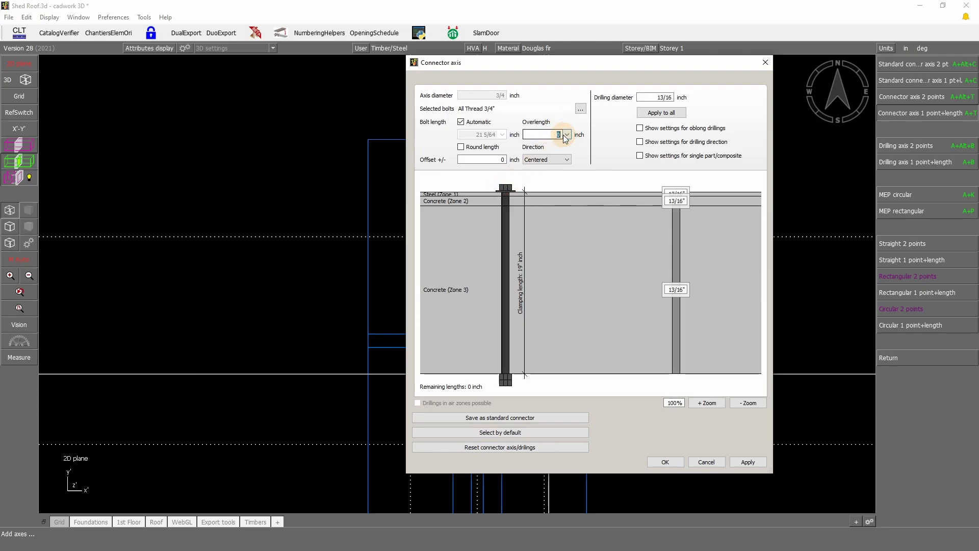
type("1/4")
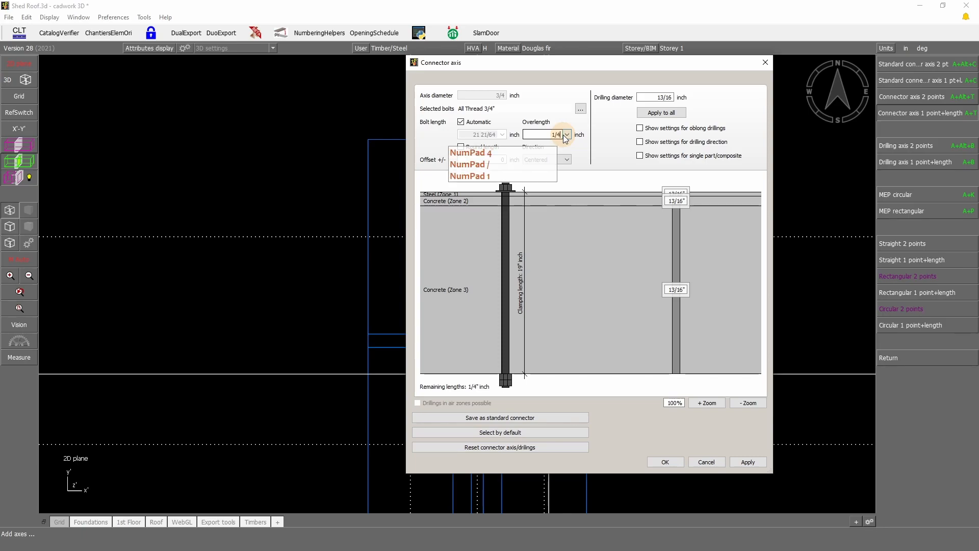
left_click(558, 110)
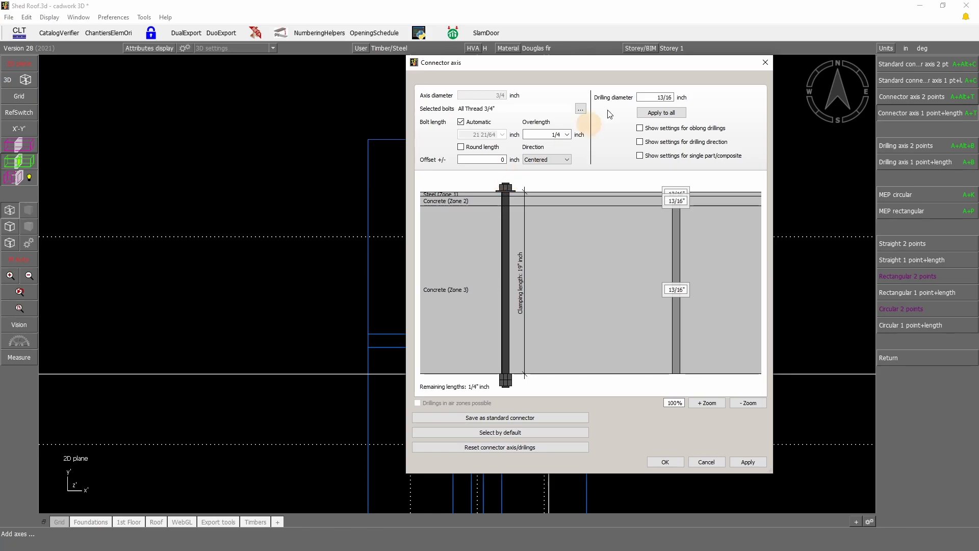
double_click(570, 134)
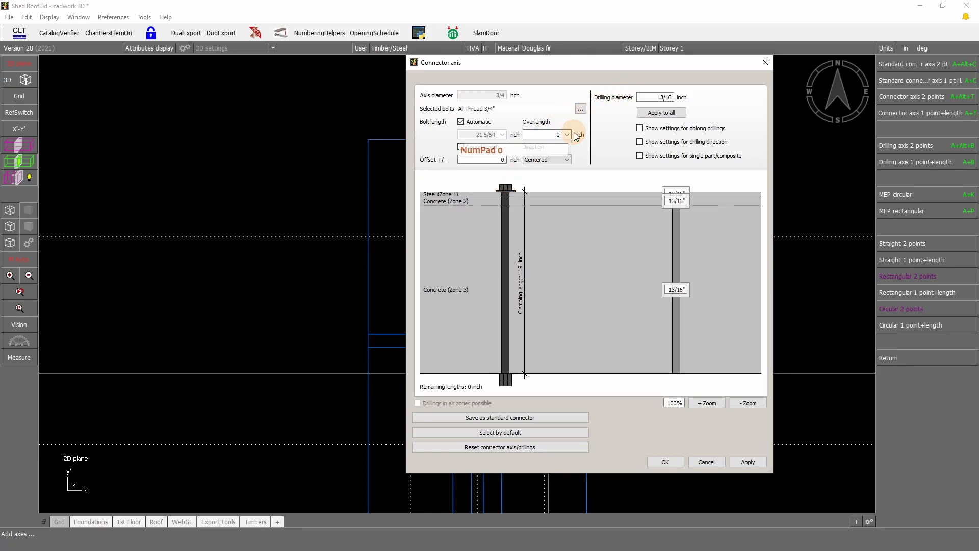
left_click(545, 111)
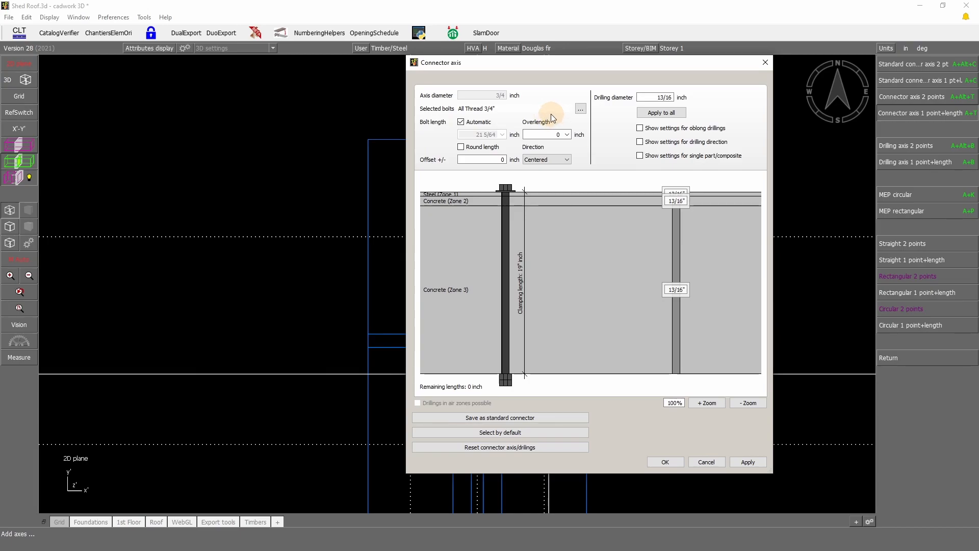
Step: Apply and accept the connector axis settings of the threaded rod
left_click(752, 463)
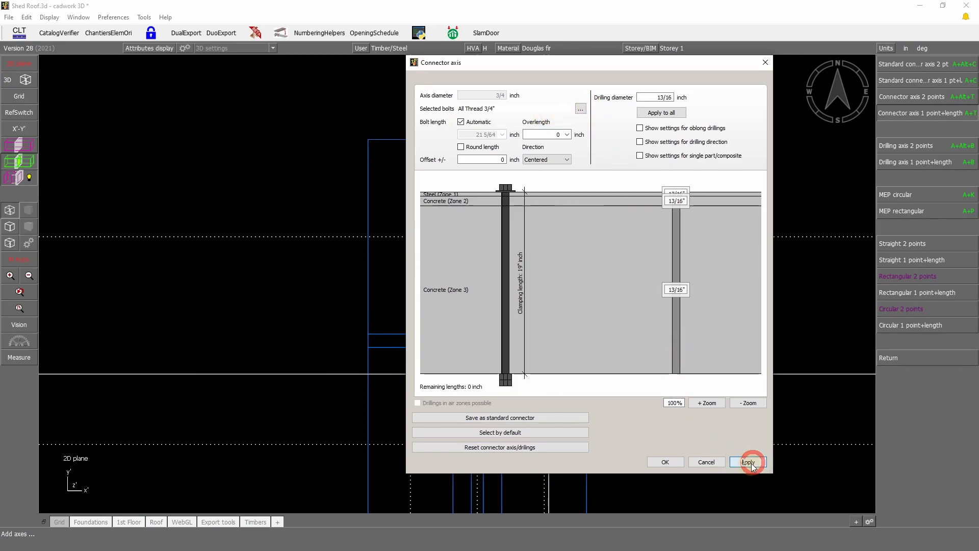
left_click(665, 462)
left_click(544, 237)
right_click(743, 179)
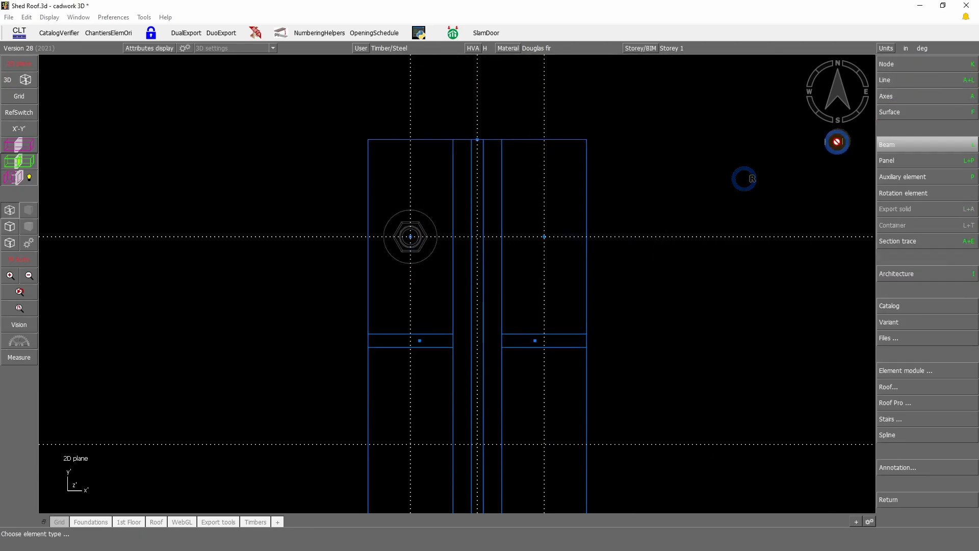
right_click(811, 155)
right_click(607, 244)
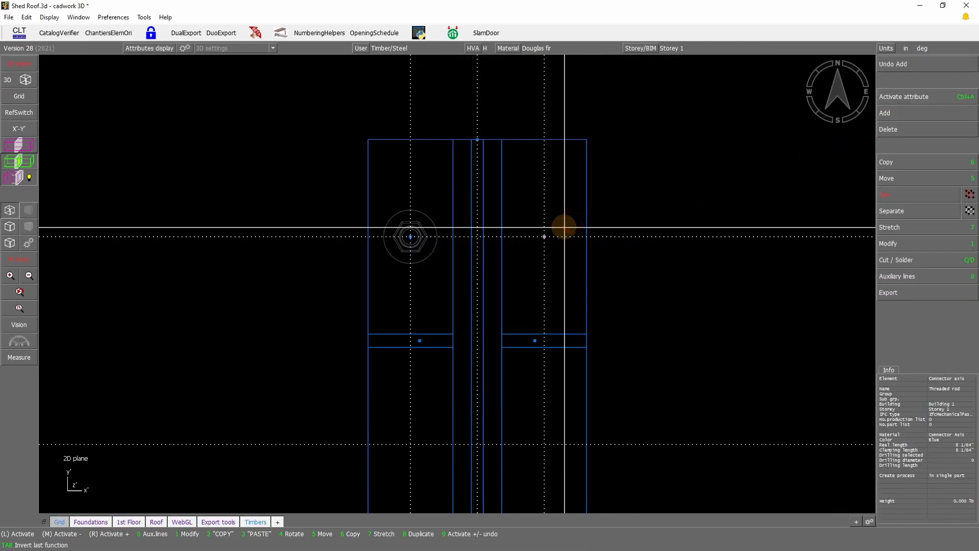
key("Delete")
Step: Copy the upper-left threaded rod to the three other auxiliary line intersections on the flange and deactivate it
left_click(410, 237)
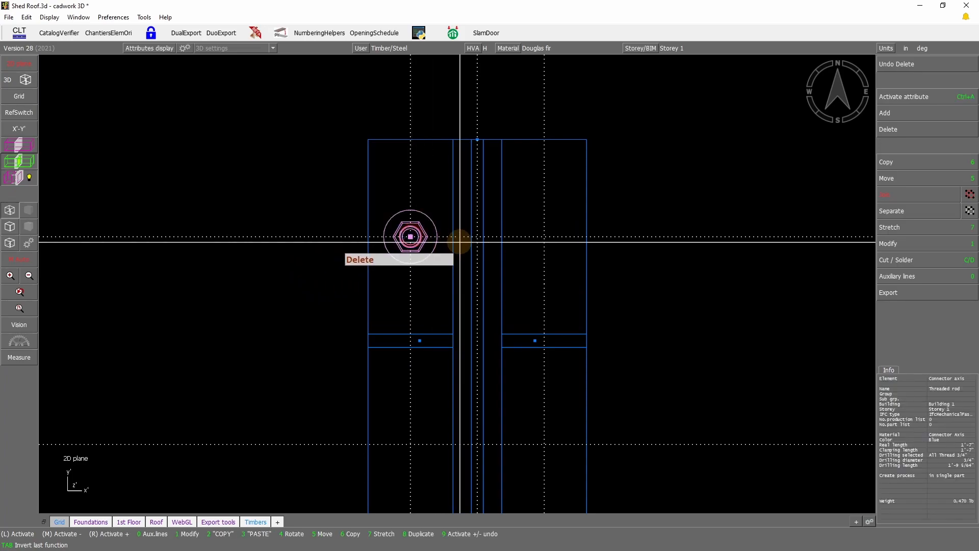
key("6")
left_click(544, 237)
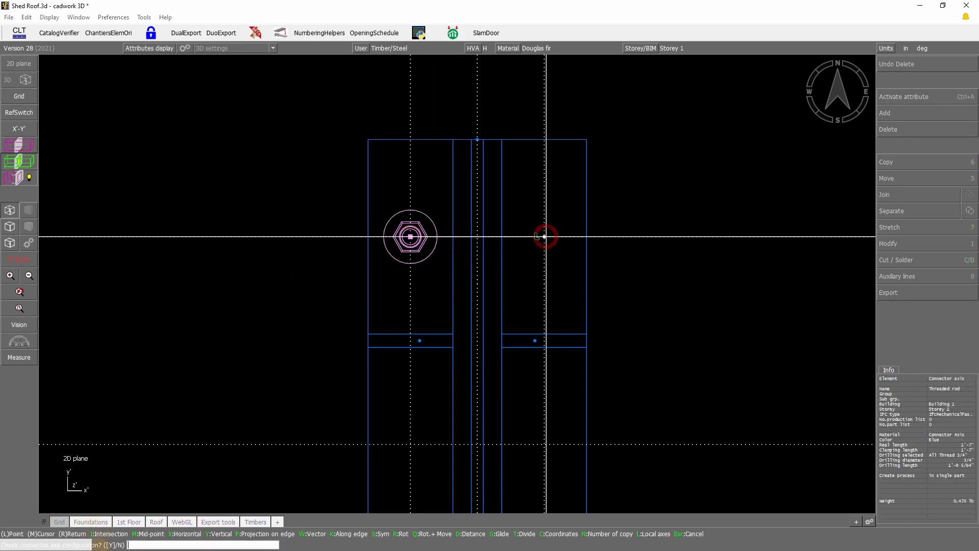
right_click(145, 443)
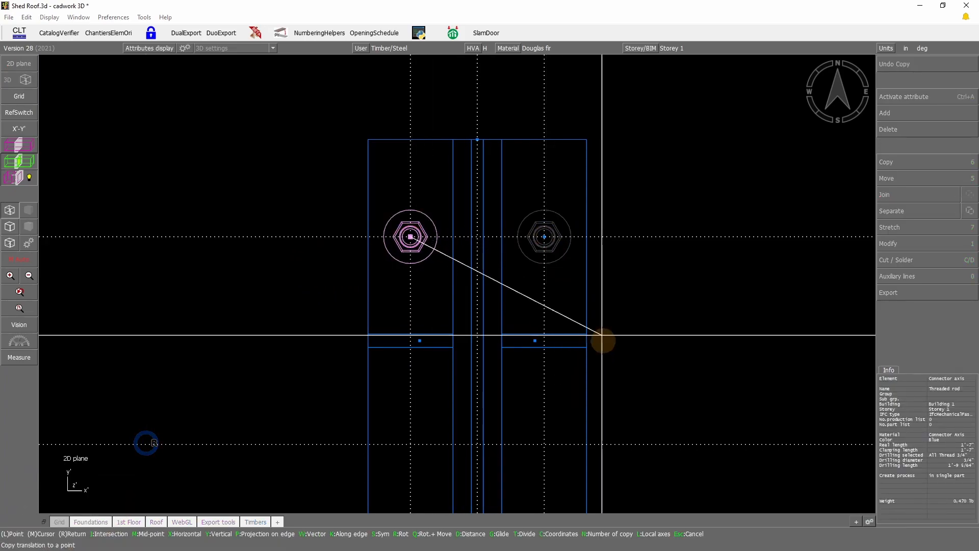
left_click(542, 443)
right_click(79, 497)
left_click(410, 443)
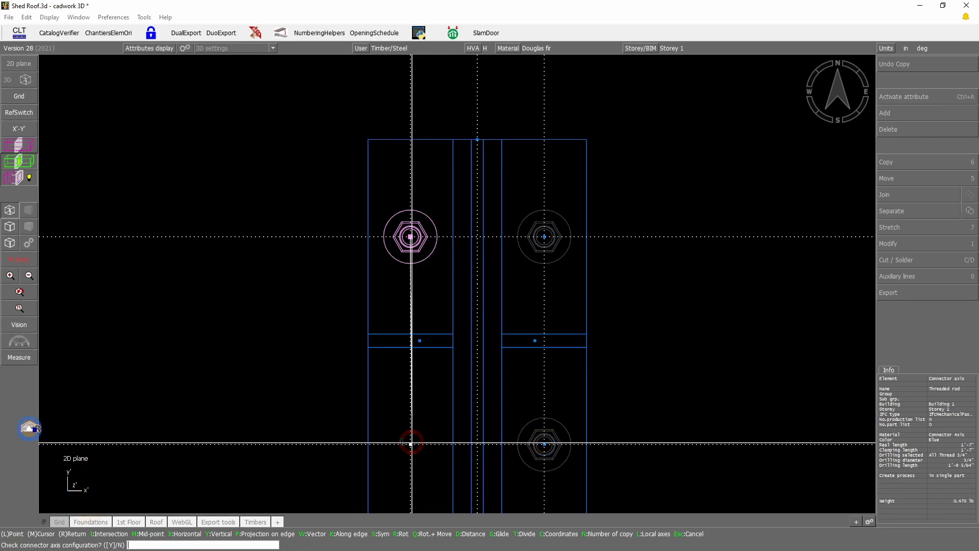
right_click(411, 442)
right_click(698, 363)
left_click(699, 332)
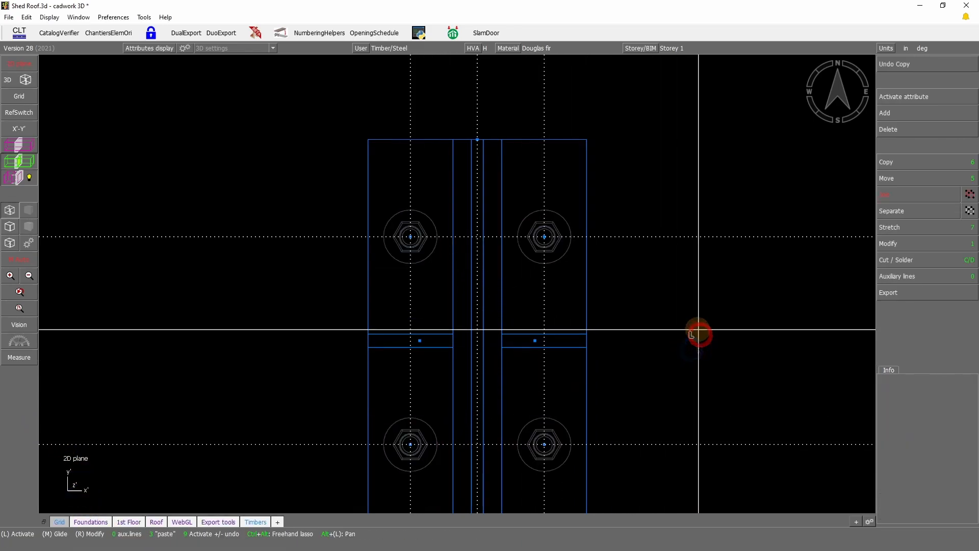
Step: Return to the 3D view, save the drawing and inspect the anchored post base from several angles
left_click(24, 81)
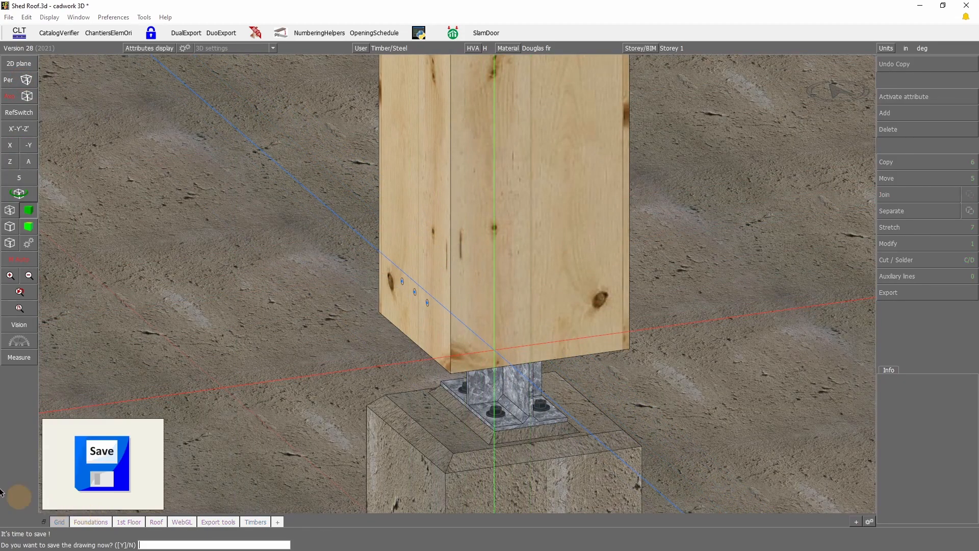
key("Return")
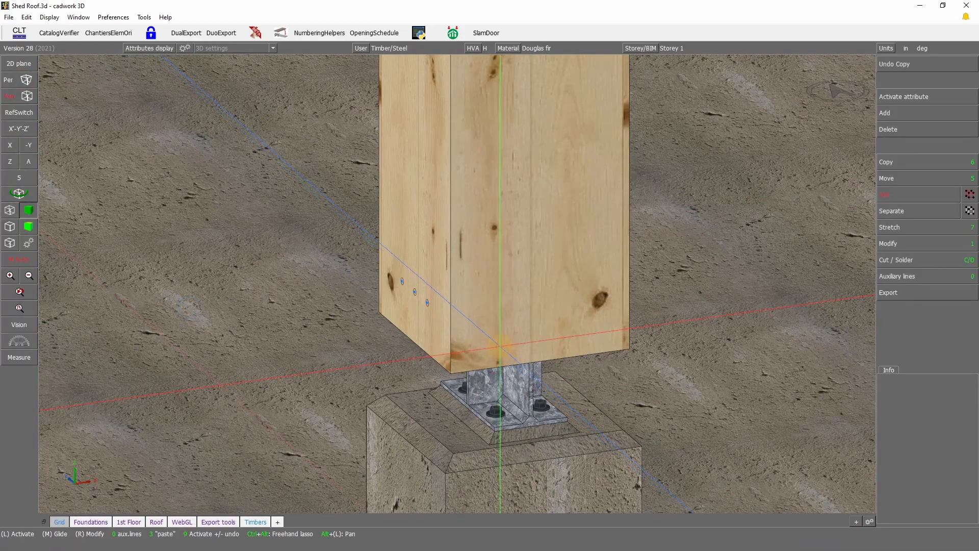
left_click(25, 199)
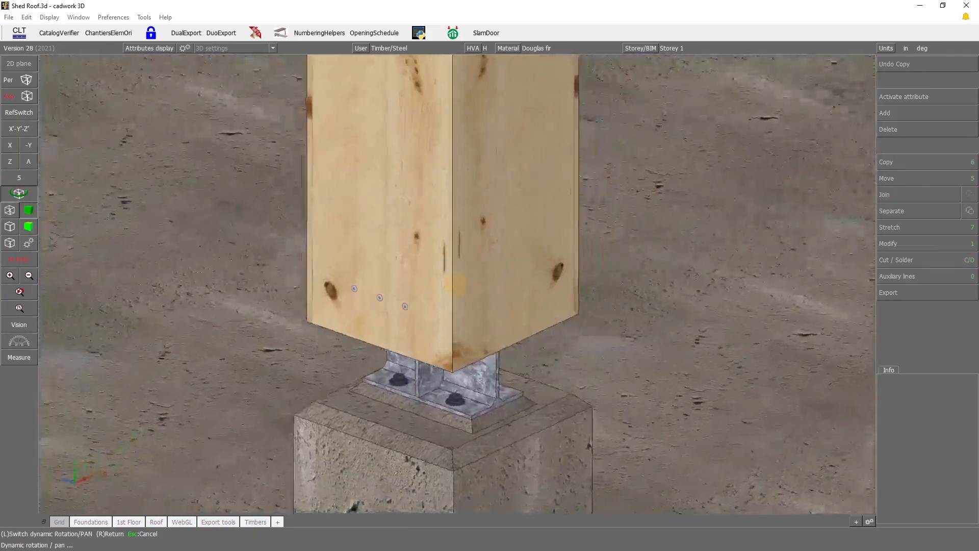
right_click(457, 284)
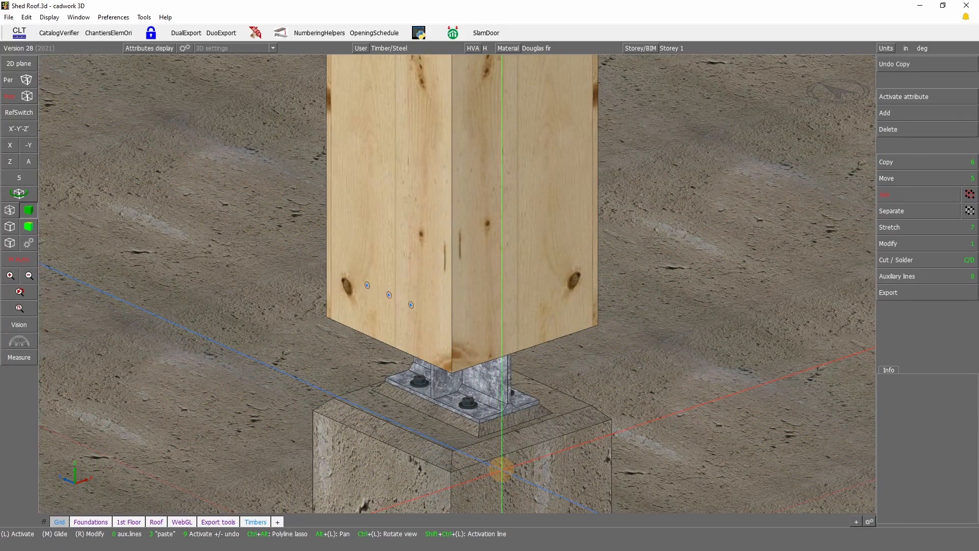
scroll(501, 468, "down", 6)
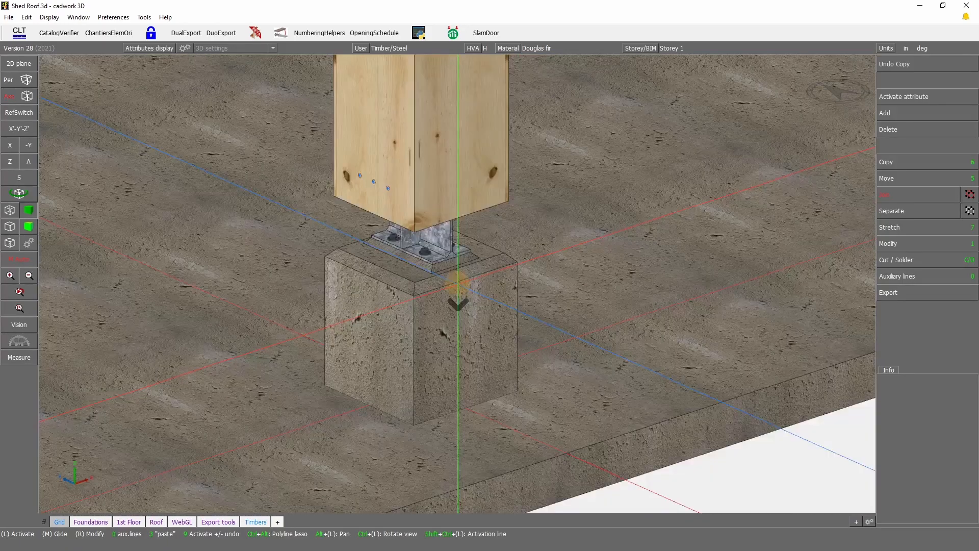
scroll(544, 400, "down", 3)
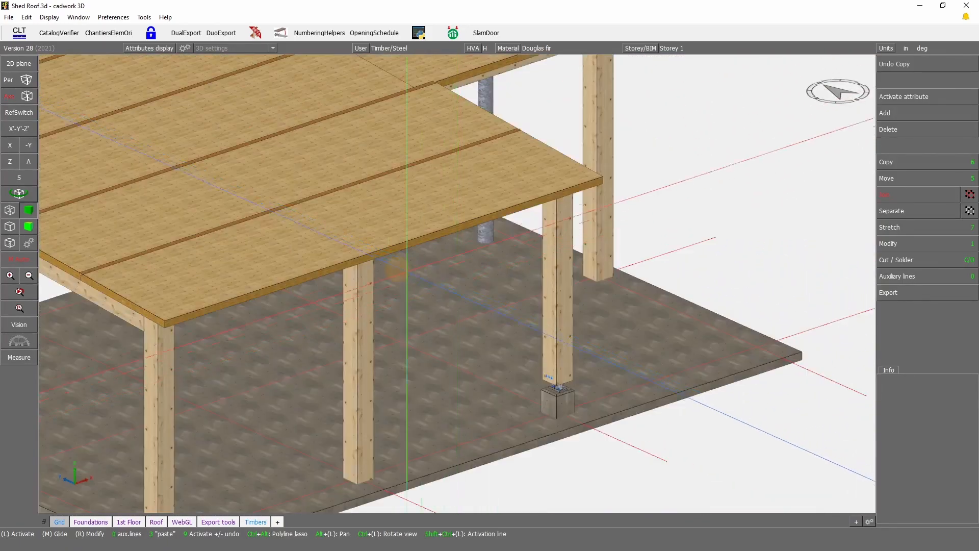